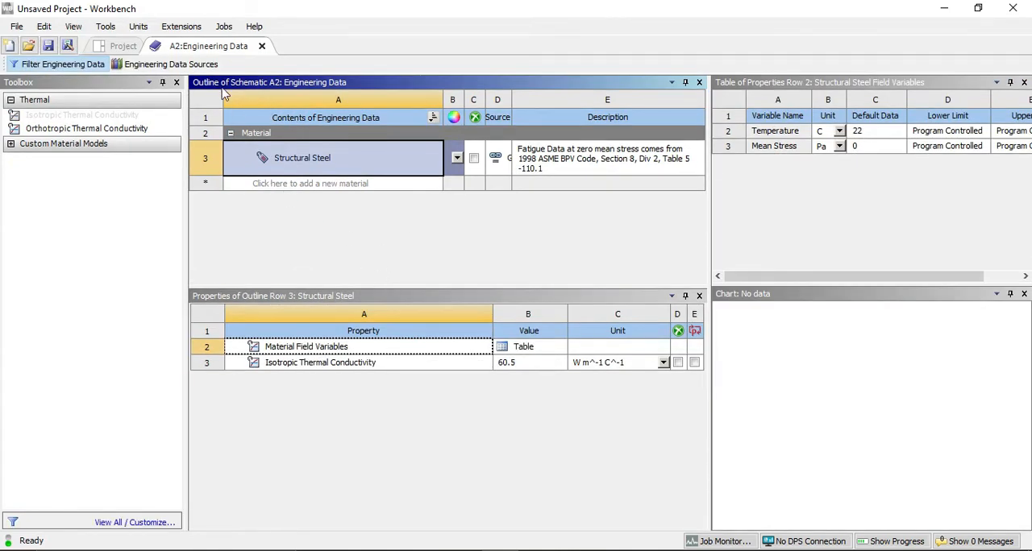
# Add Aluminum Alloy from the General Materials data source to the engineering data and return to the project's material outline.
pyautogui.click(184, 69)
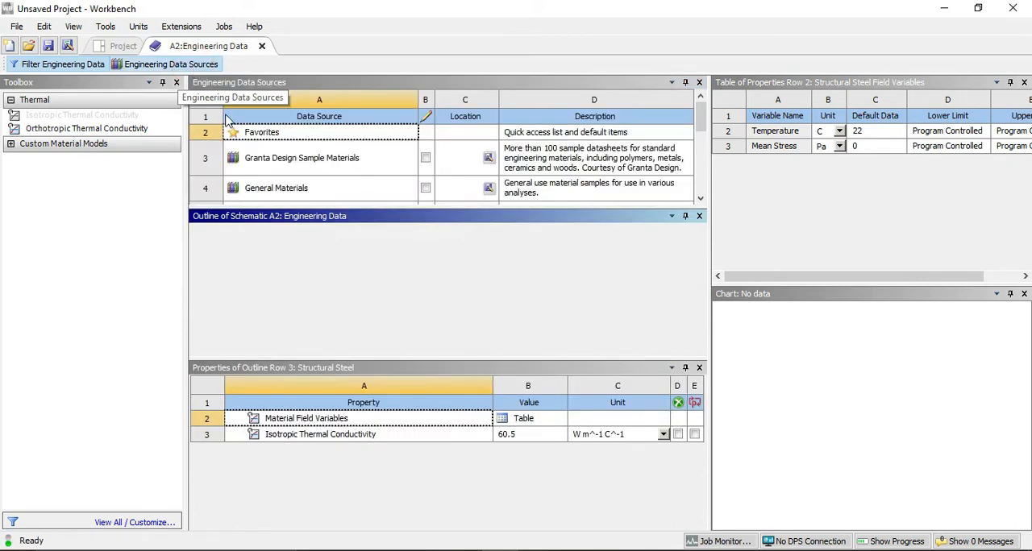
pyautogui.click(276, 191)
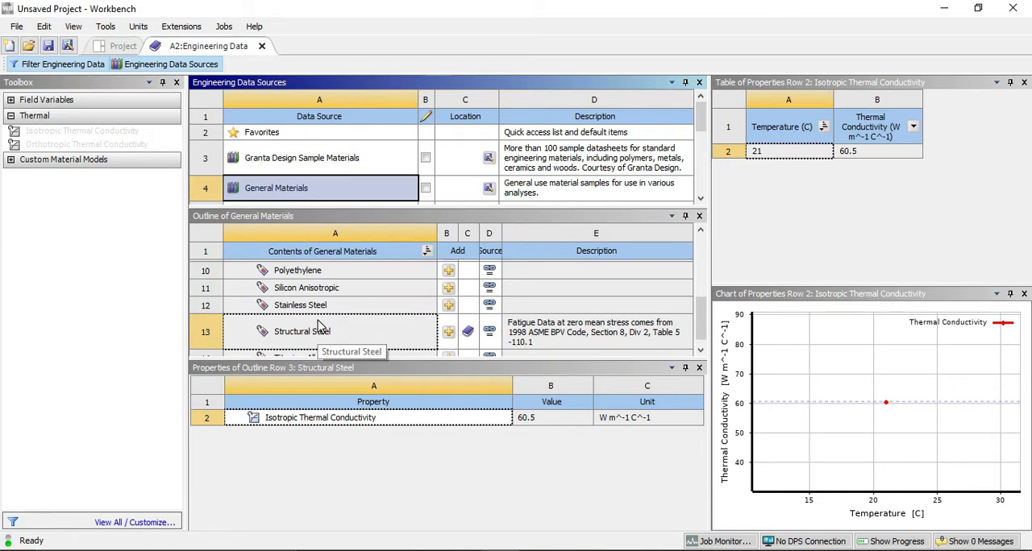
pyautogui.scroll(-1, 320, 327)
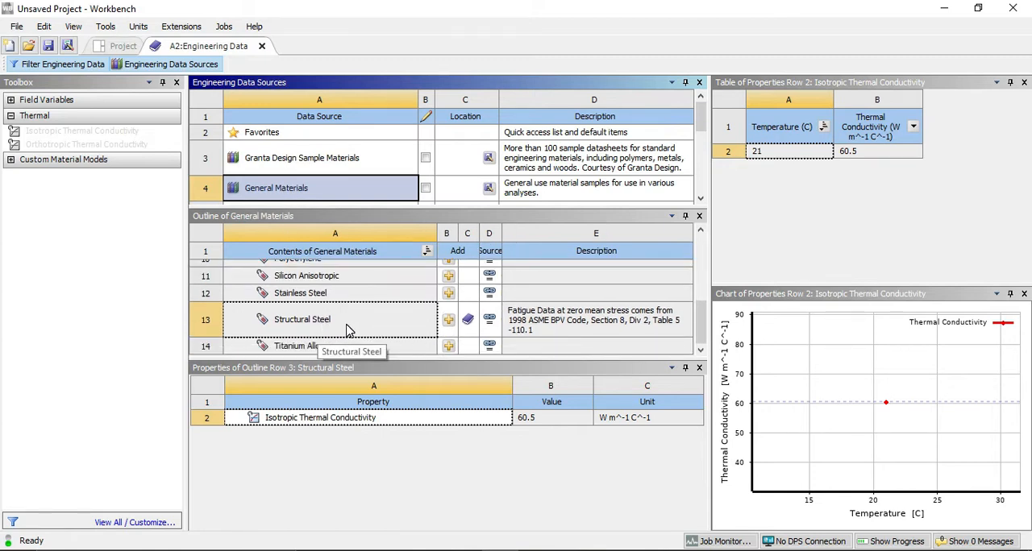
pyautogui.scroll(5, 349, 330)
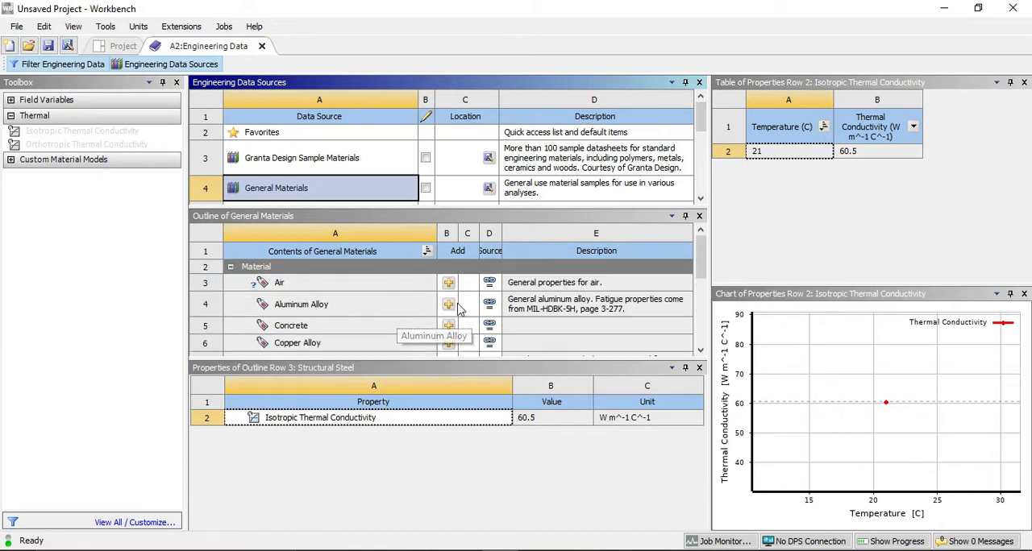
pyautogui.click(448, 305)
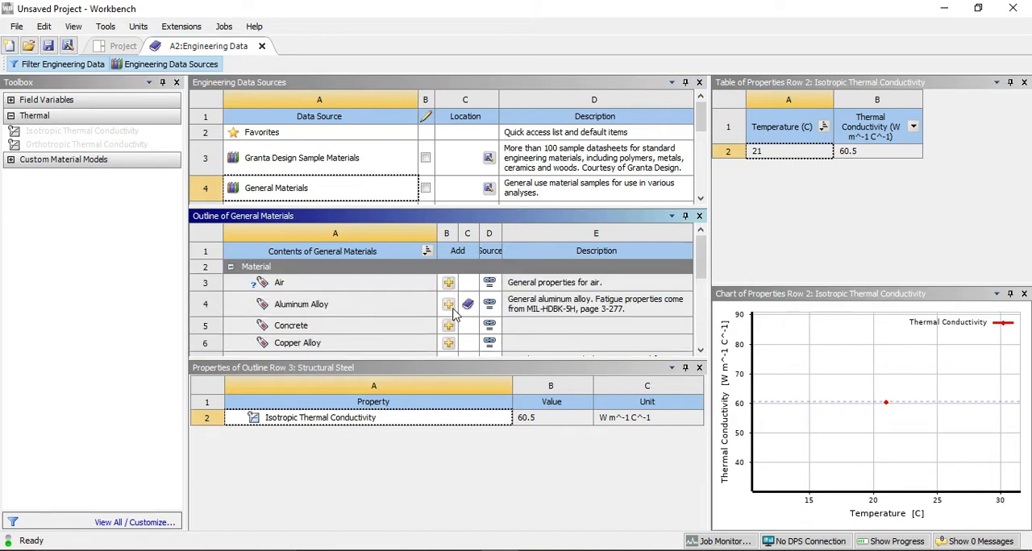
pyautogui.click(187, 64)
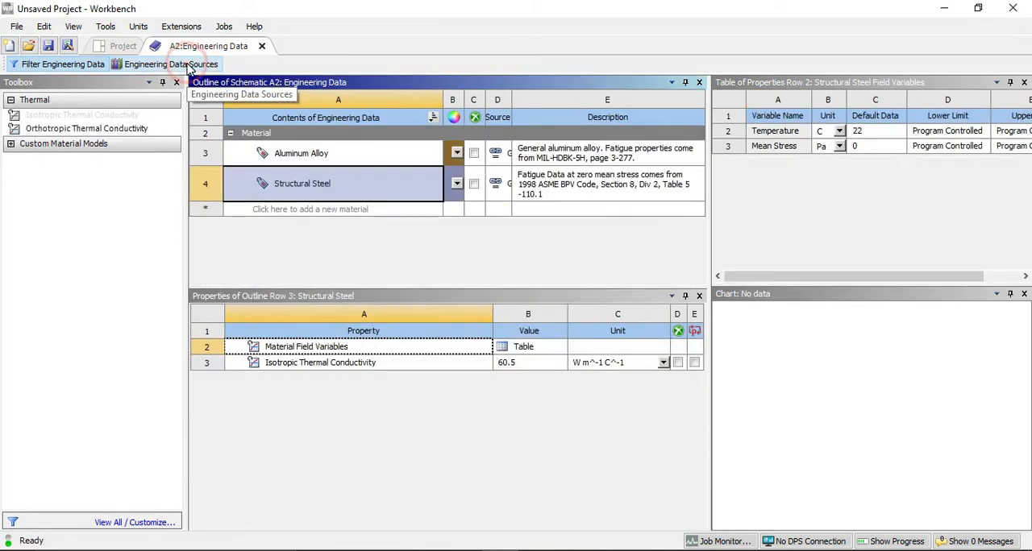
# Replace Aluminum Alloy's tabular Isotropic Thermal Conductivity by deleting it and adding an empty one to the material.
pyautogui.click(327, 157)
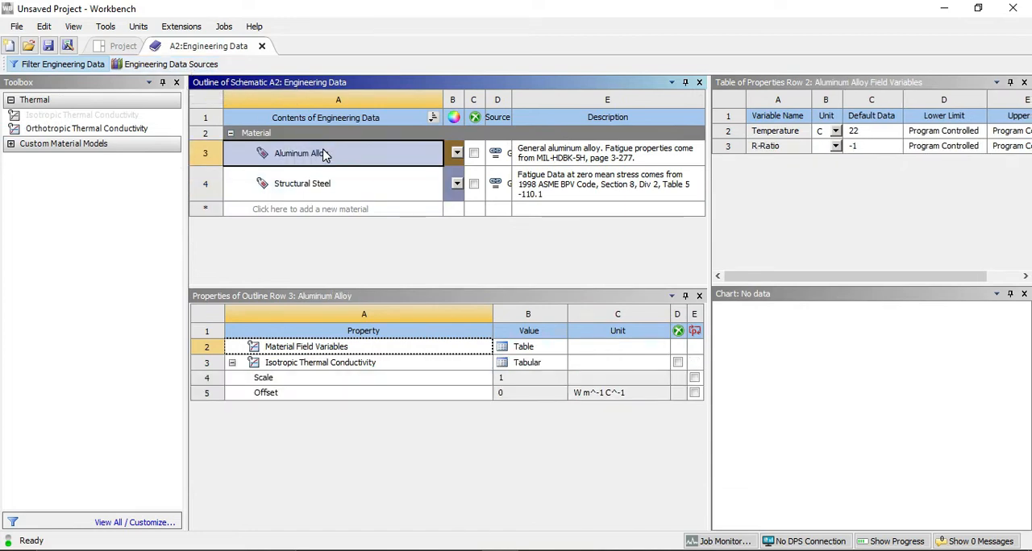
pyautogui.click(334, 364)
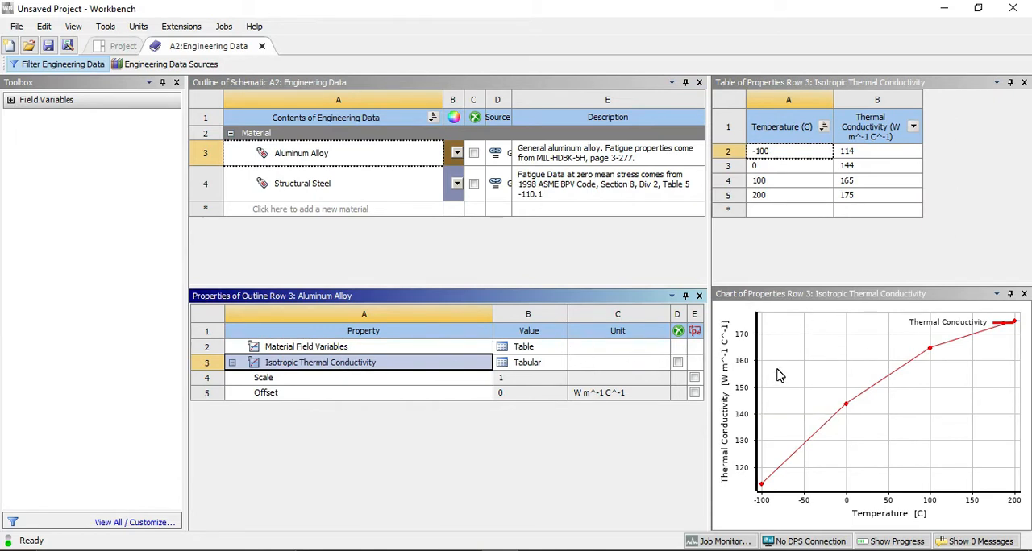
pyautogui.rightClick(362, 368)
pyautogui.click(389, 372)
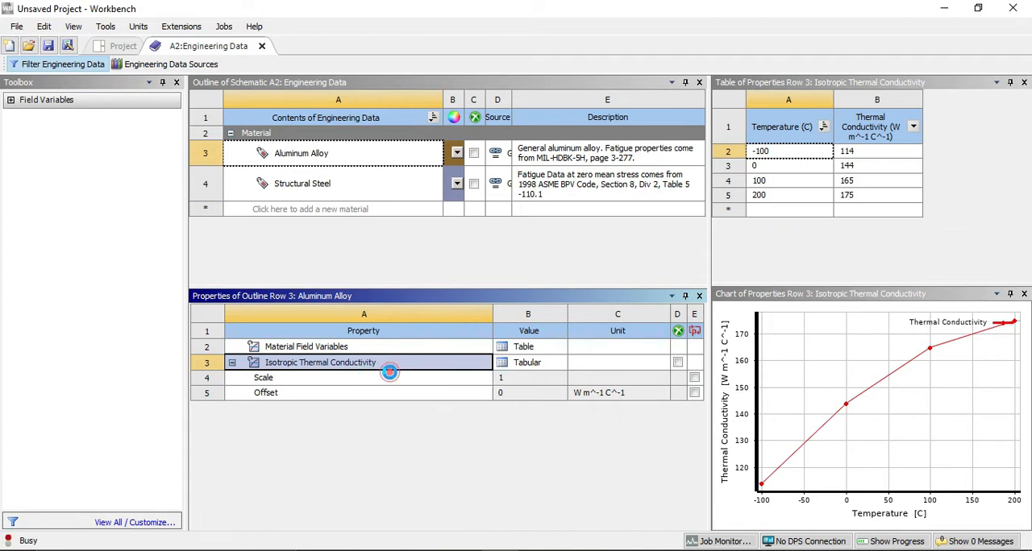
pyautogui.moveTo(63, 114); pyautogui.dragTo(327, 155)
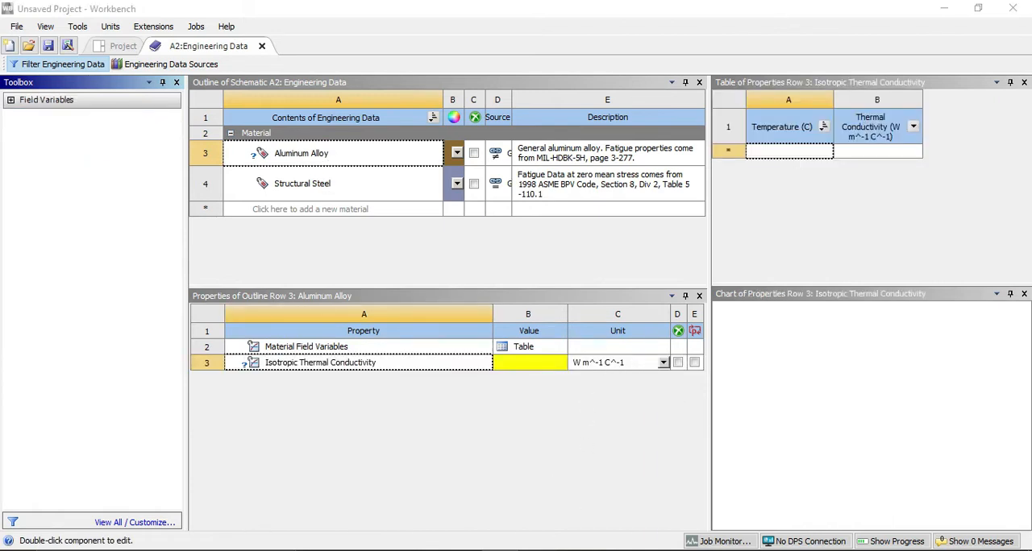
# Check the conductivity in the exercise document and set Aluminum Alloy's Isotropic Thermal Conductivity to 170 W m^-1 K^-1.
pyautogui.hotkey('alt', 'Tab')
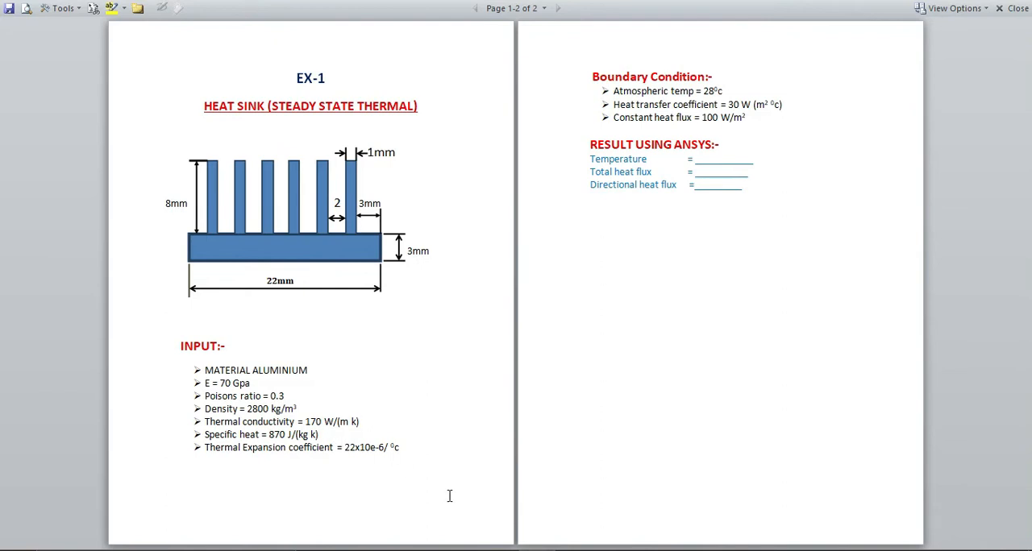
pyautogui.moveTo(362, 422); pyautogui.dragTo(332, 422)
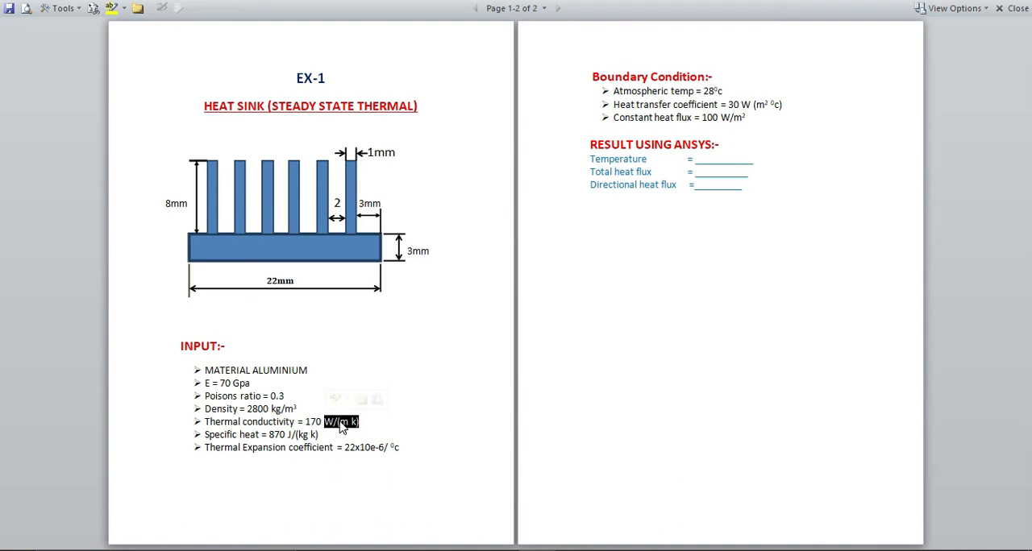
pyautogui.click(380, 422)
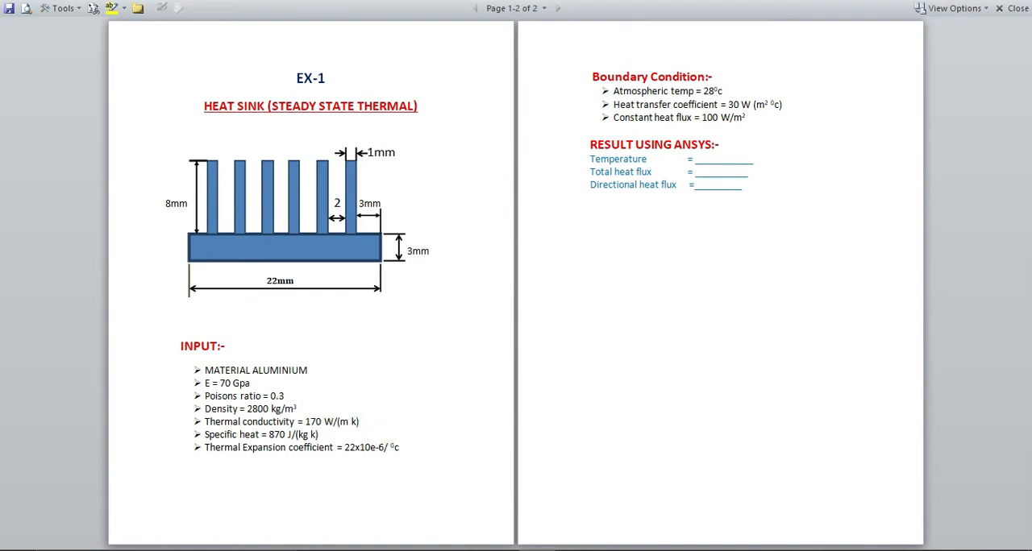
pyautogui.hotkey('alt', 'Tab')
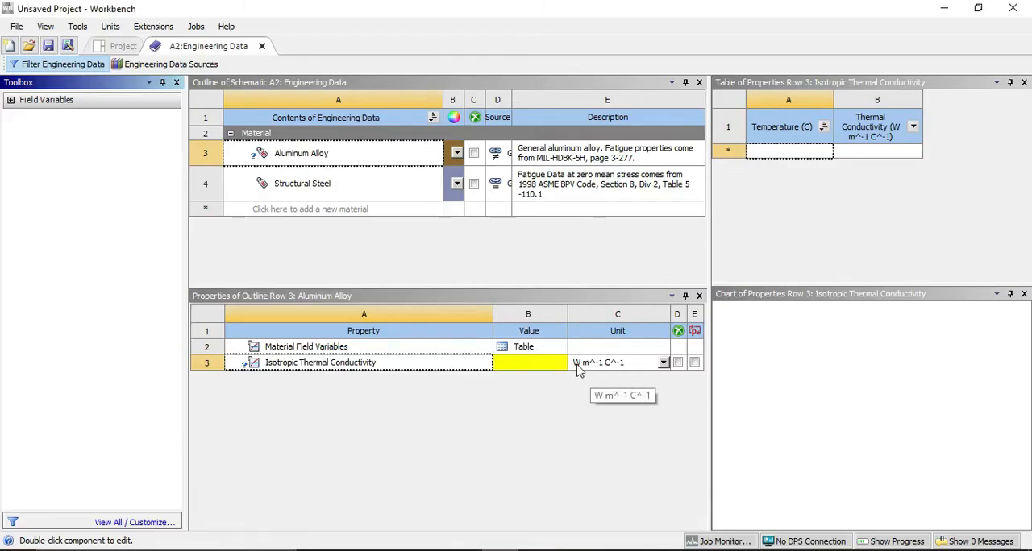
pyautogui.click(613, 363)
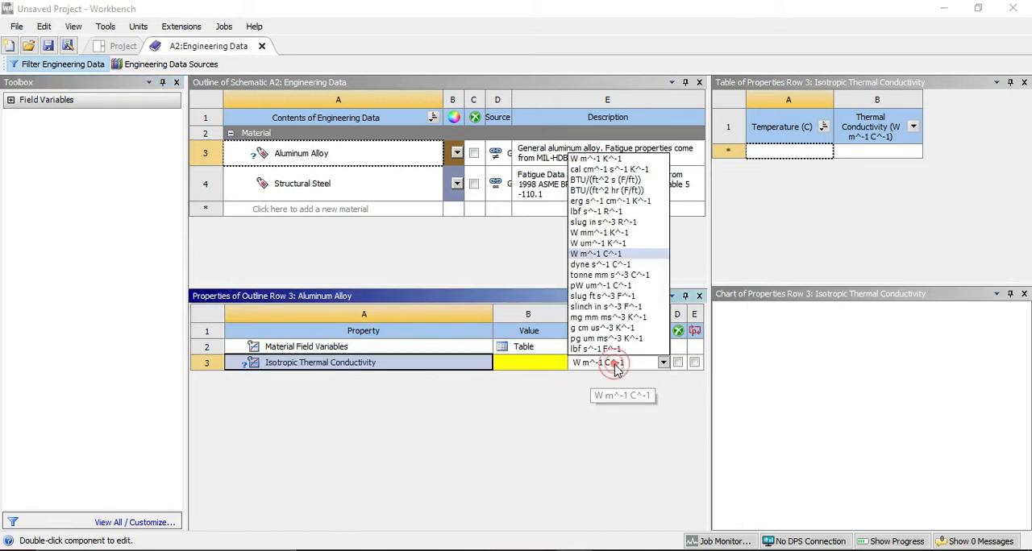
pyautogui.click(612, 159)
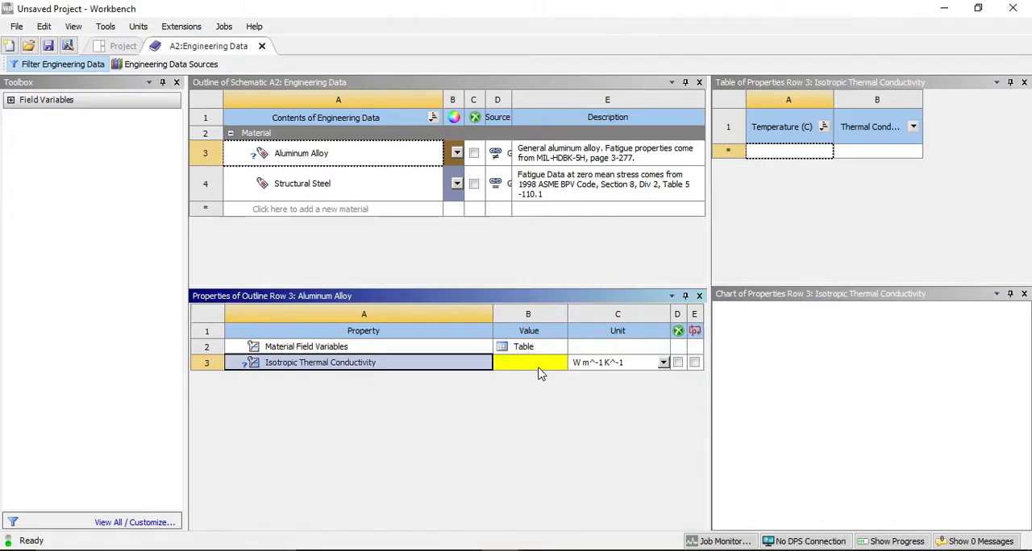
pyautogui.click(539, 364)
pyautogui.write('11')
pyautogui.write('70')
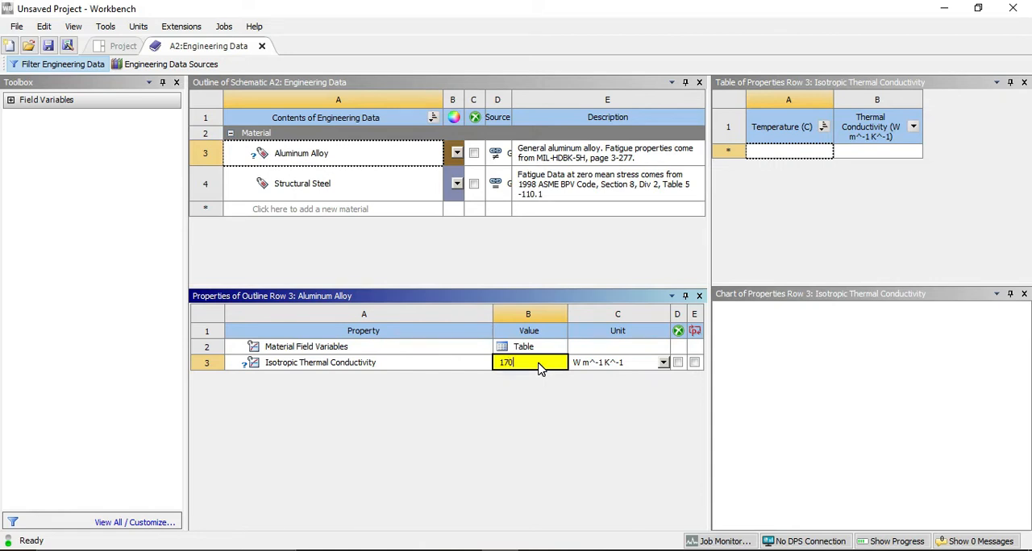
pyautogui.press('Return')
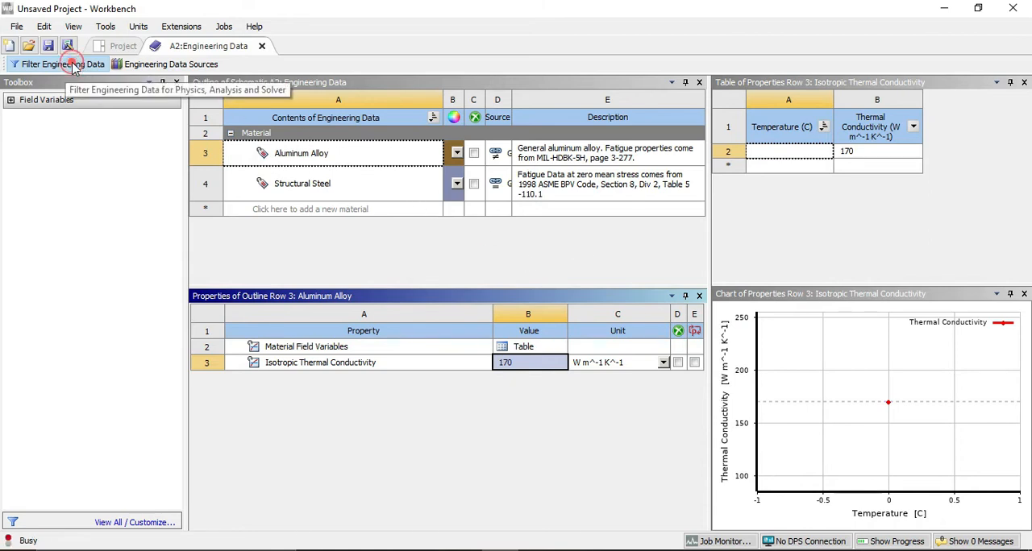
# Turn off engineering data filtering and set Aluminum Alloy's density to 2800 kg m^-3, as given in the exercise document.
pyautogui.click(71, 65)
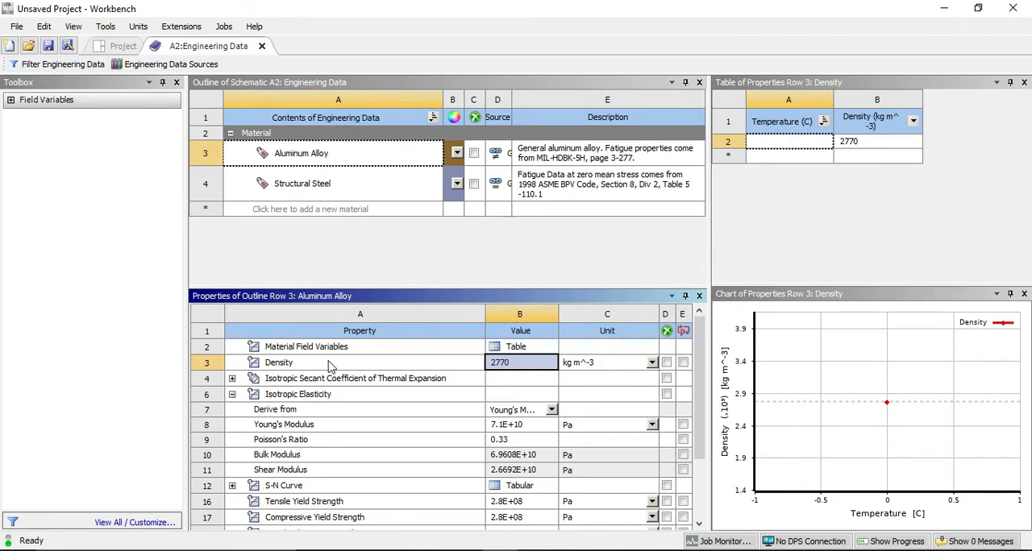
pyautogui.hotkey('alt', 'Tab')
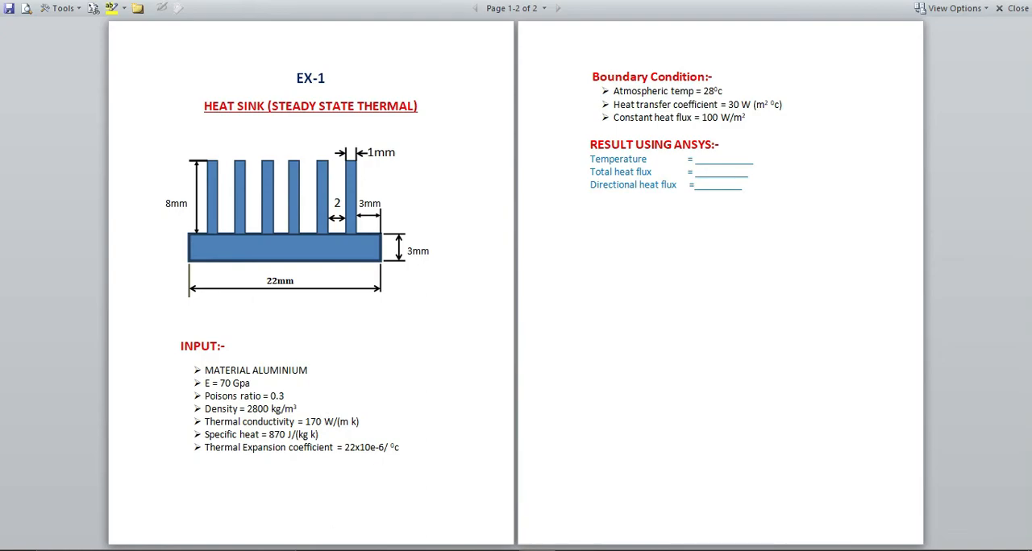
pyautogui.hotkey('alt', 'Tab')
pyautogui.click(525, 363)
pyautogui.write('2800')
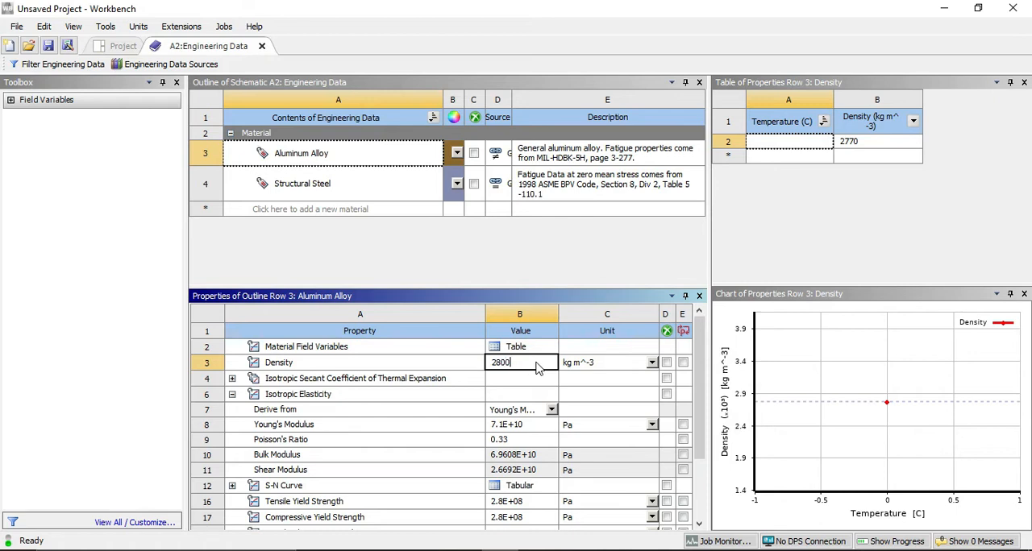
pyautogui.press('Return')
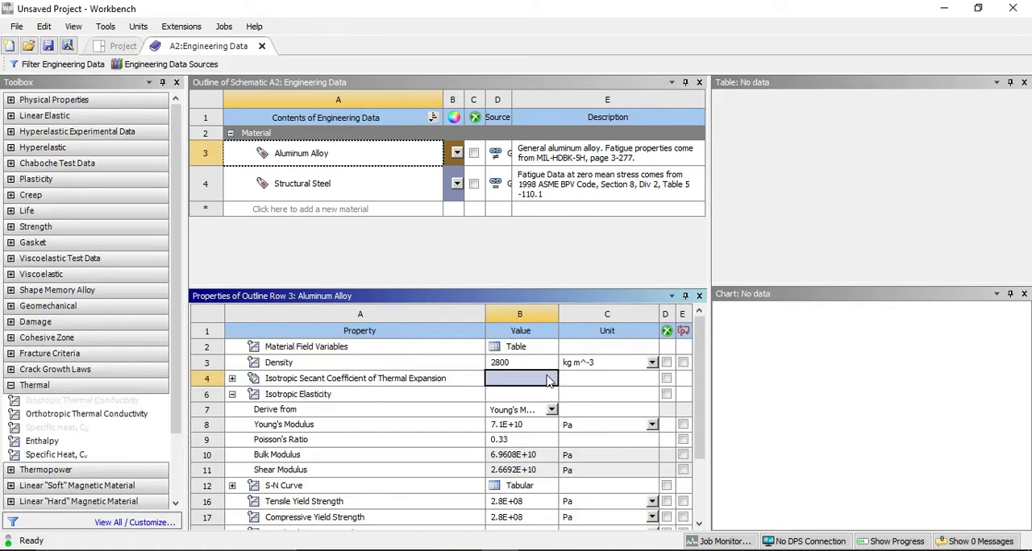
# Change the unit of Aluminum Alloy's Young's Modulus to MPa and set its value to 70000.
pyautogui.click(577, 425)
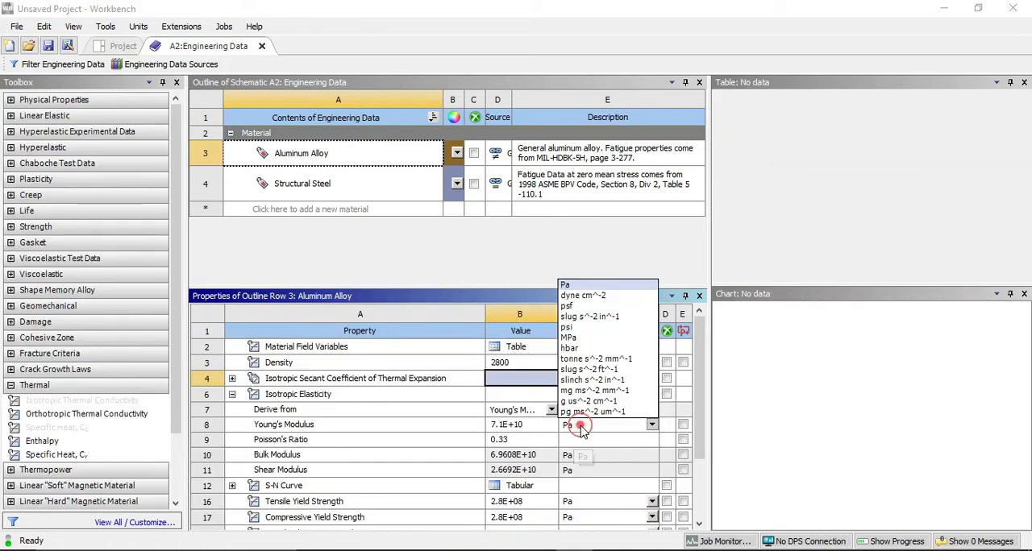
pyautogui.click(576, 339)
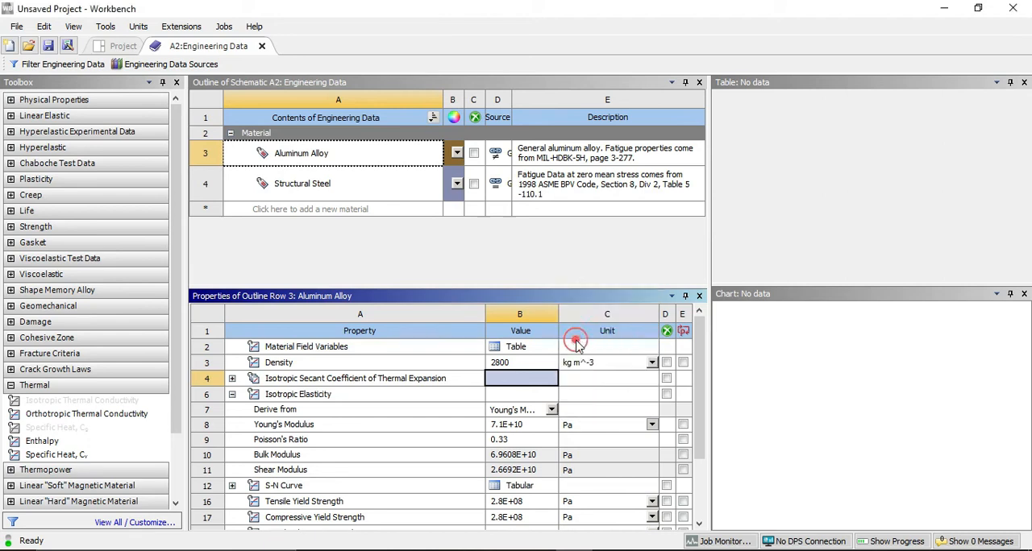
pyautogui.click(539, 429)
pyautogui.write('70')
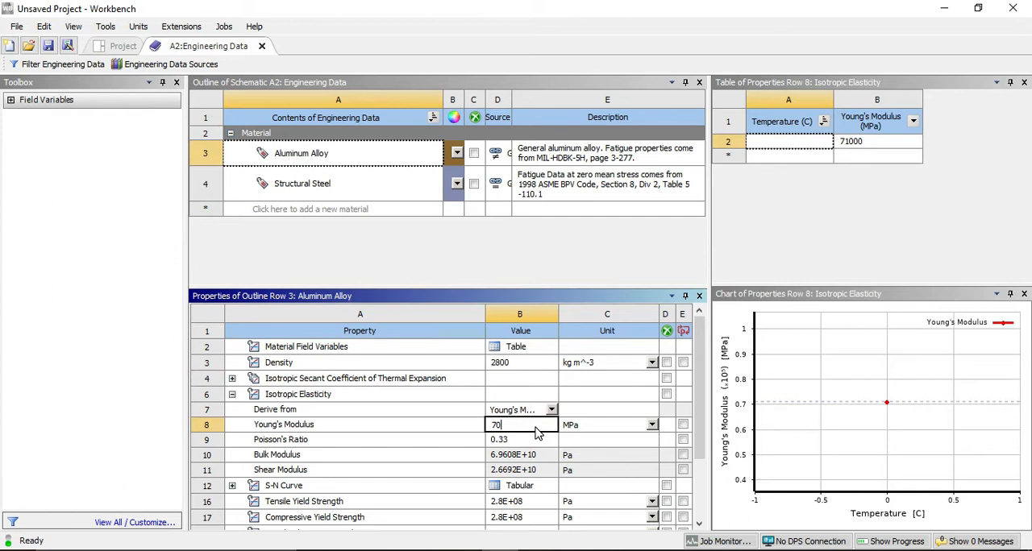
pyautogui.write('000')
pyautogui.press('Return')
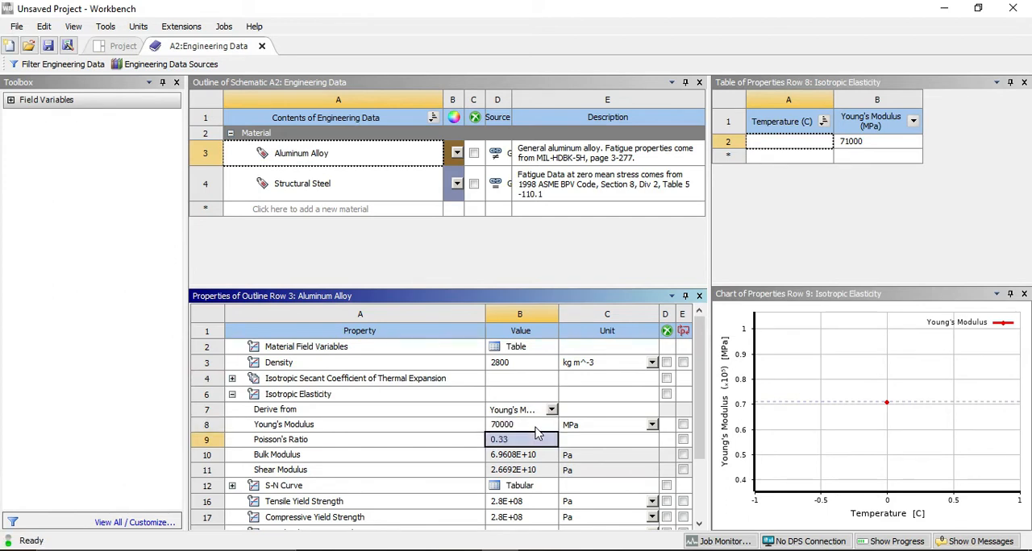
# Review the remaining Aluminum Alloy properties and close Engineering Data to return to the project schematic.
pyautogui.scroll(-1, 536, 452)
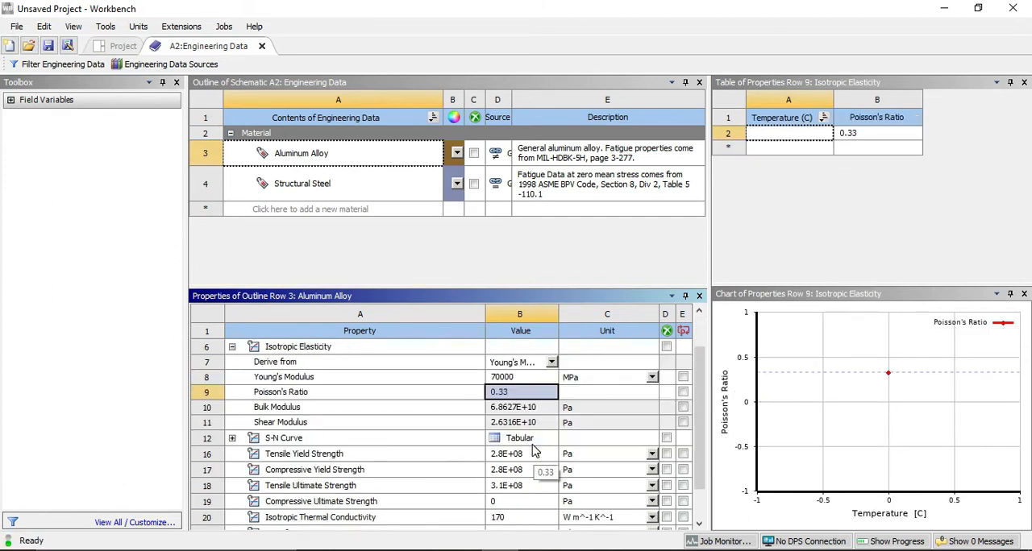
pyautogui.scroll(-1, 519, 518)
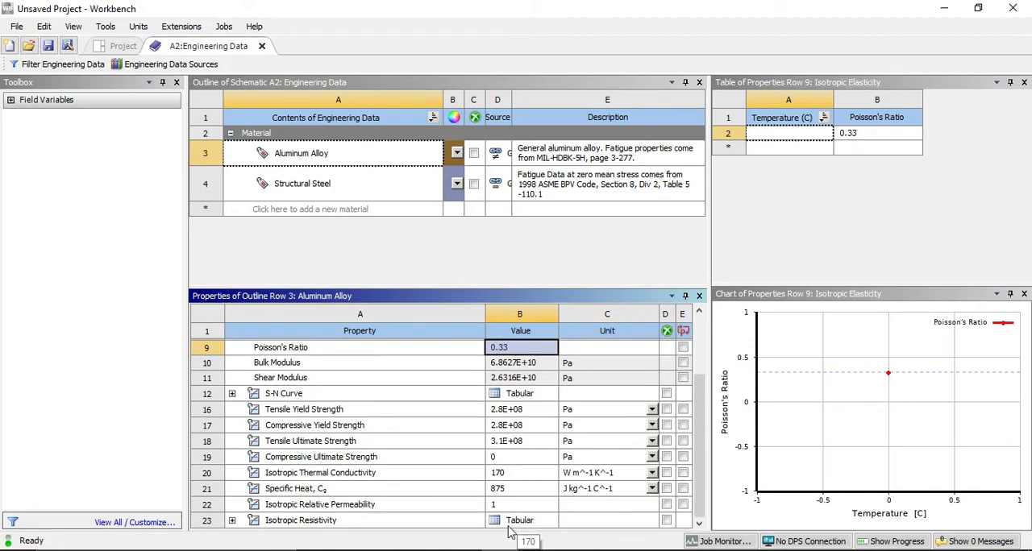
pyautogui.scroll(2, 520, 520)
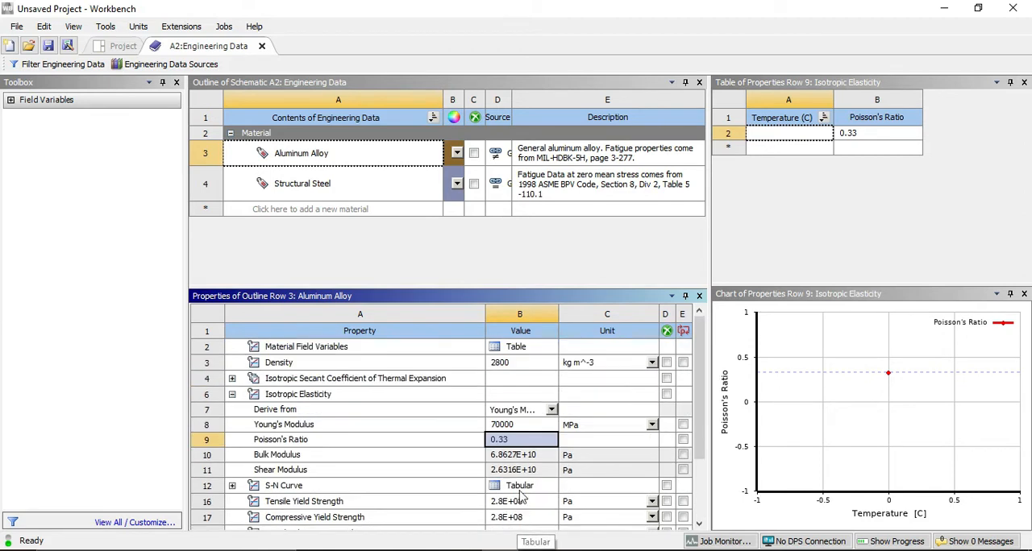
pyautogui.click(262, 49)
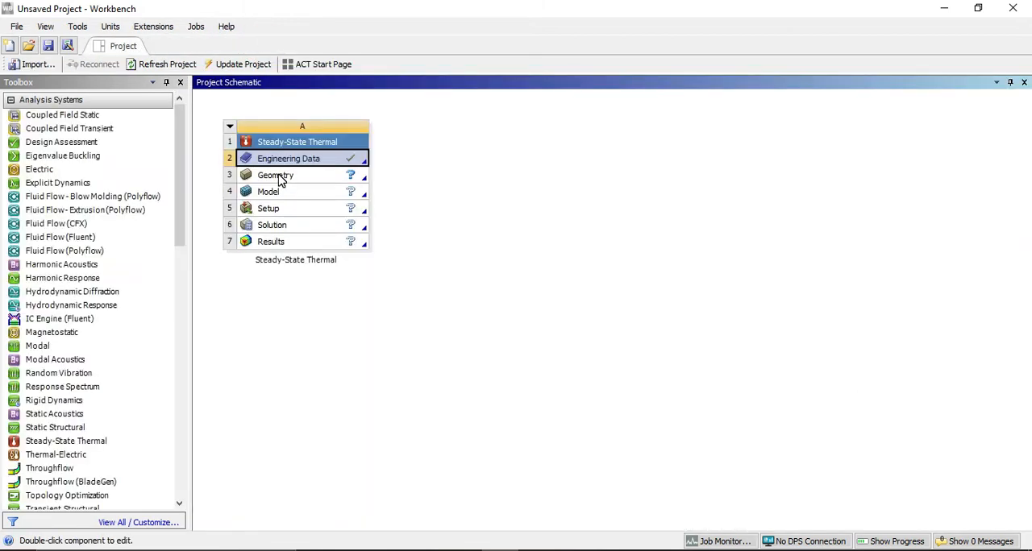
# Create a new DesignModeler geometry for the Steady-State Thermal system and select the XYPlane.
pyautogui.click(279, 179)
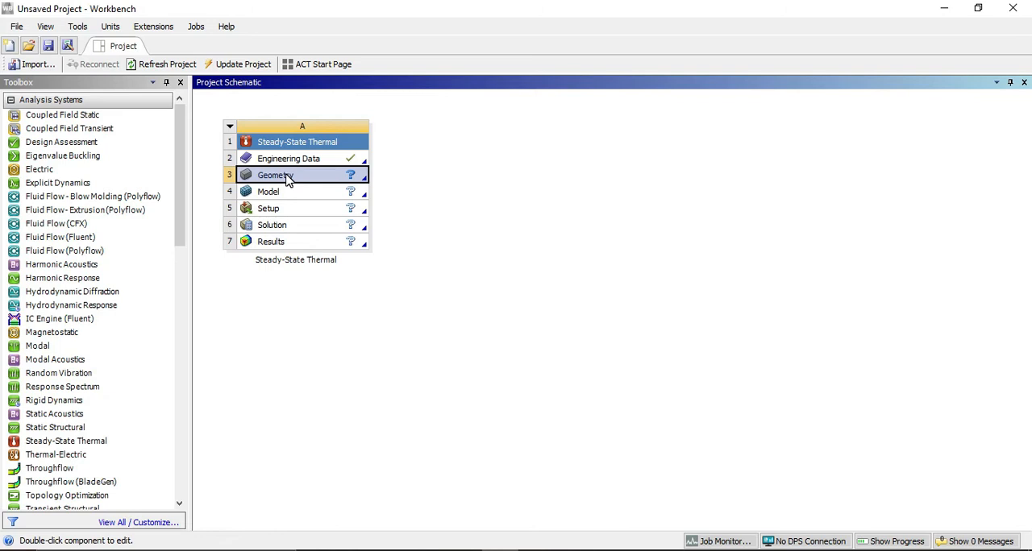
pyautogui.rightClick(287, 177)
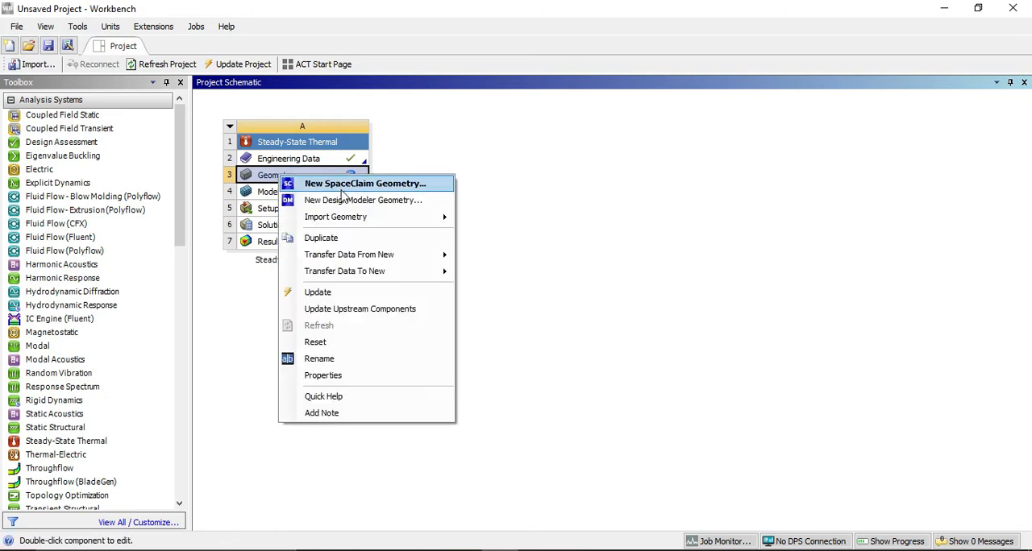
pyautogui.click(368, 202)
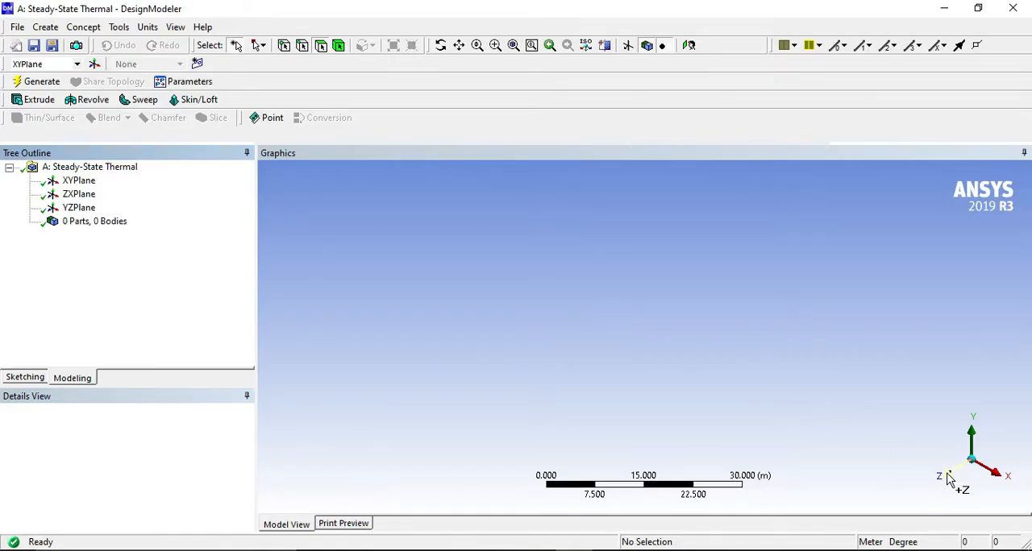
pyautogui.click(948, 476)
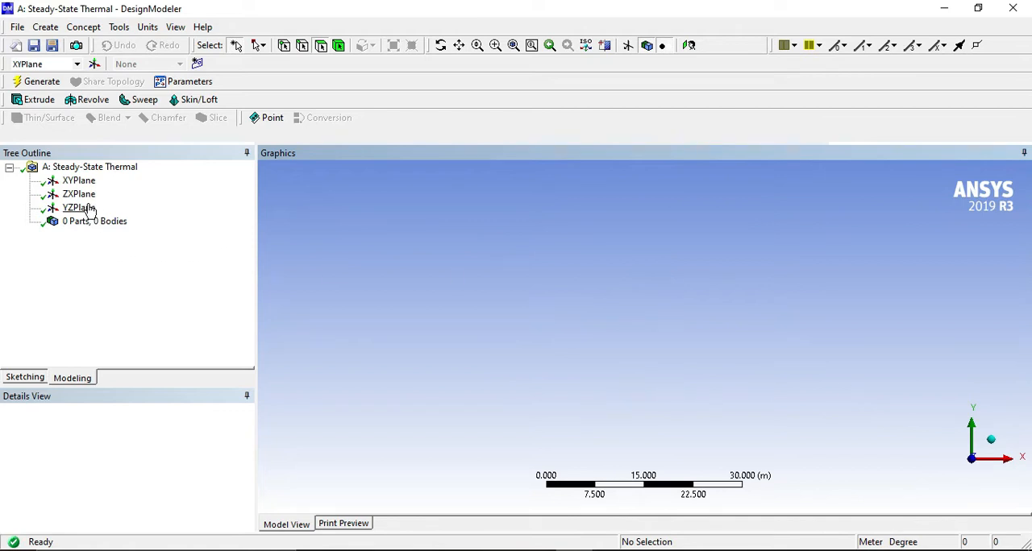
pyautogui.click(79, 182)
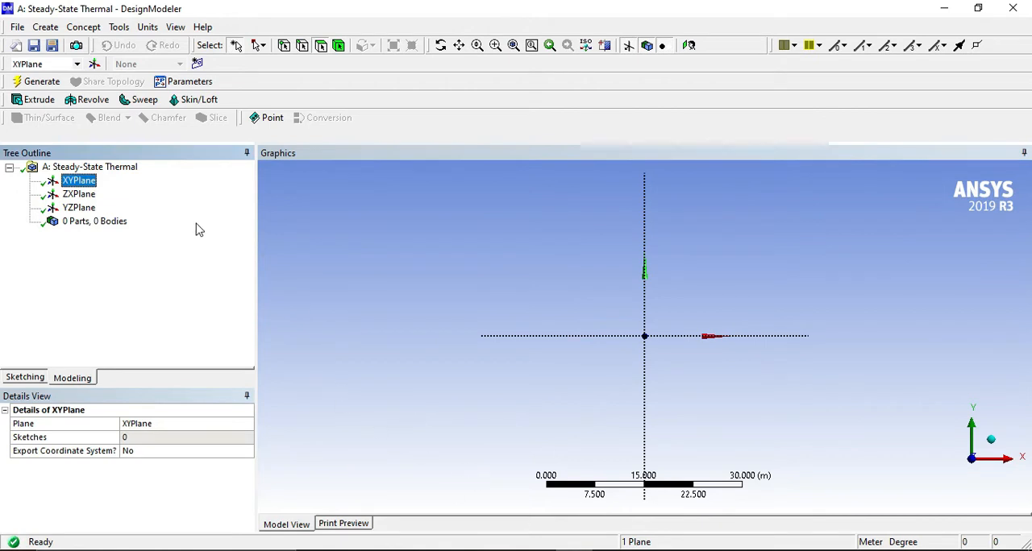
# Start sketching on the XYPlane with the grid shown in 2D and grid snapping turned on.
pyautogui.click(36, 379)
pyautogui.click(113, 357)
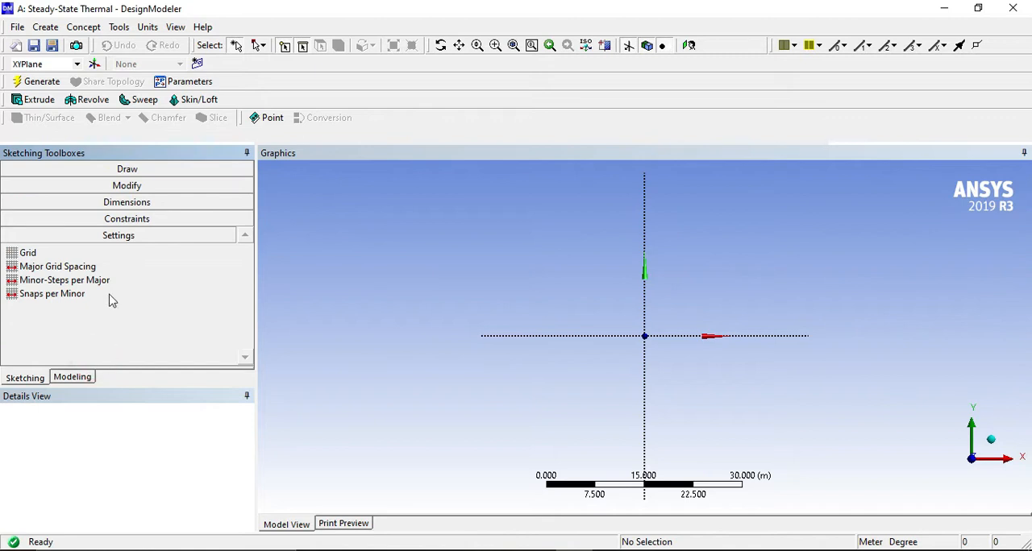
pyautogui.click(80, 254)
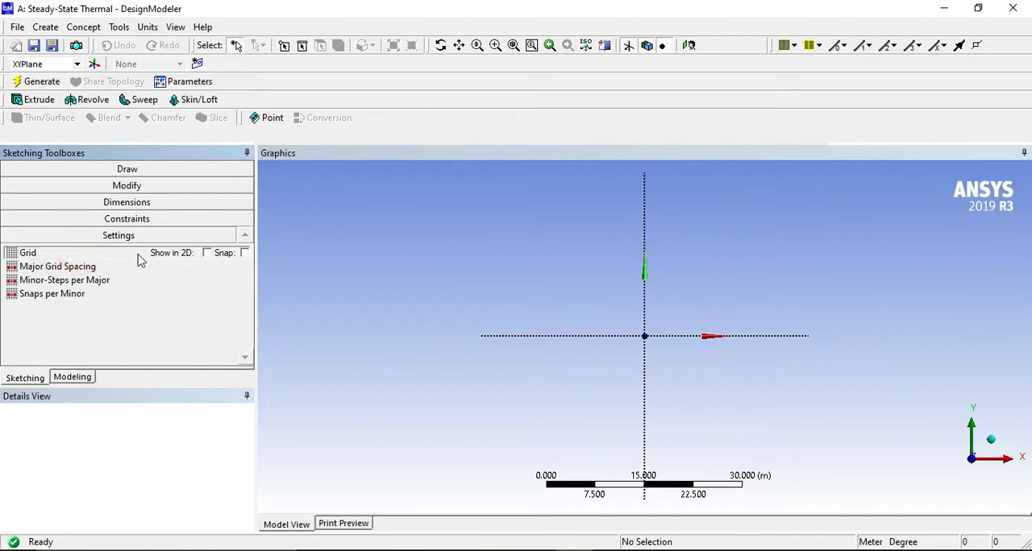
pyautogui.click(244, 253)
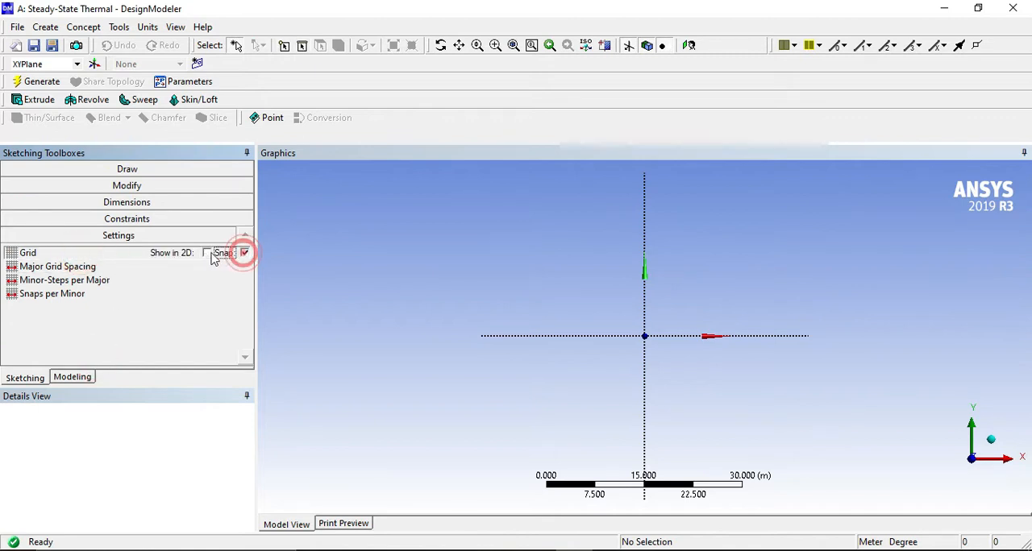
pyautogui.click(206, 254)
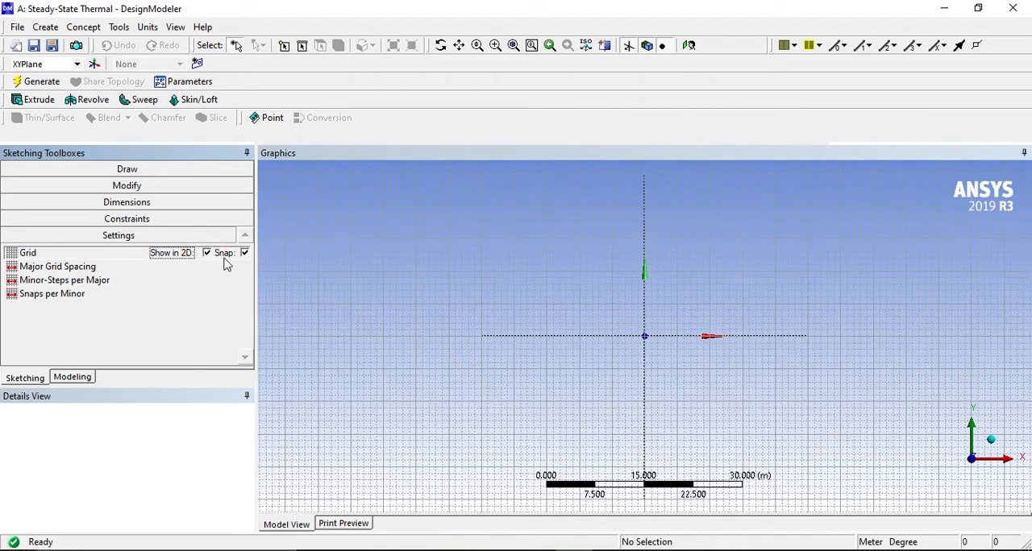
# Change the length unit of the geometry to Millimeter.
pyautogui.click(65, 271)
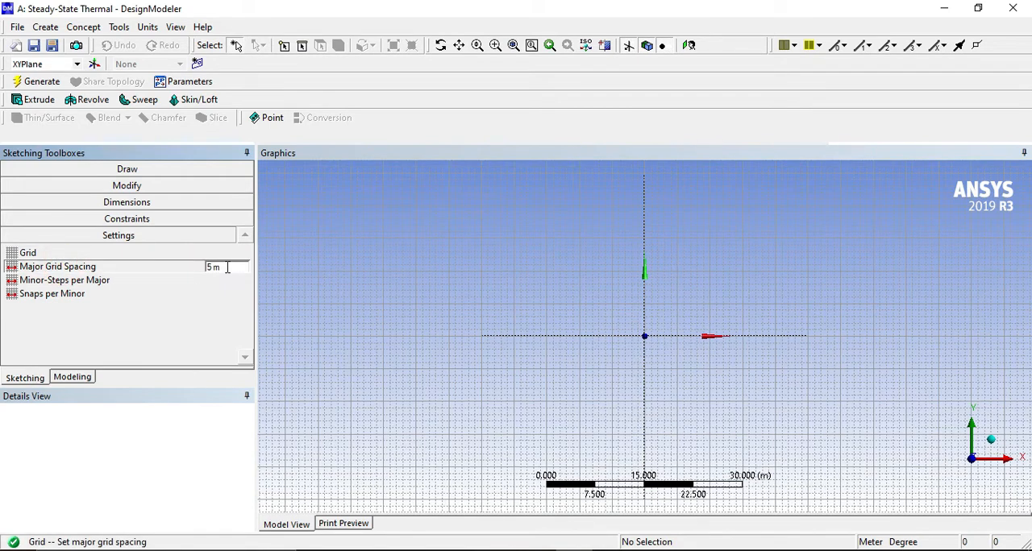
pyautogui.click(148, 26)
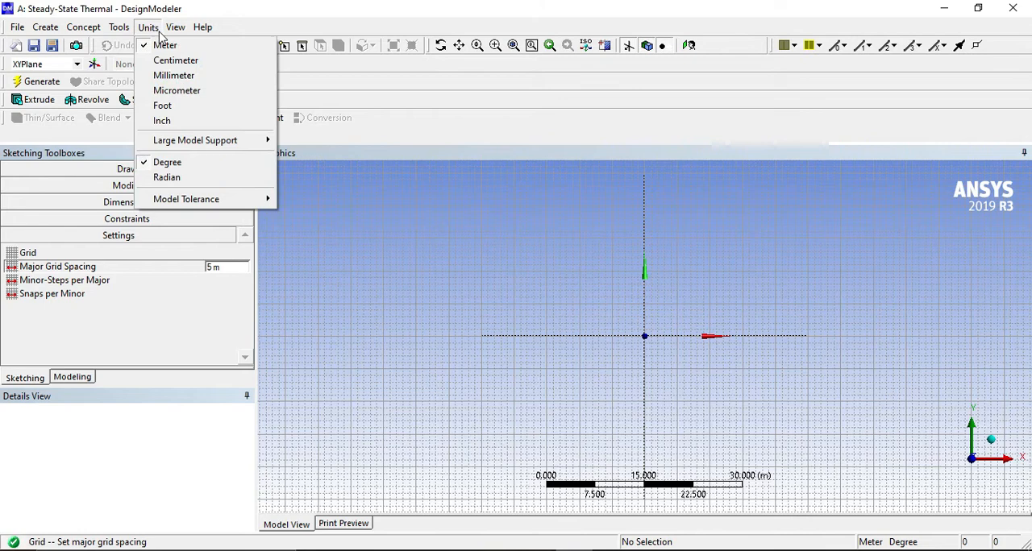
pyautogui.click(169, 74)
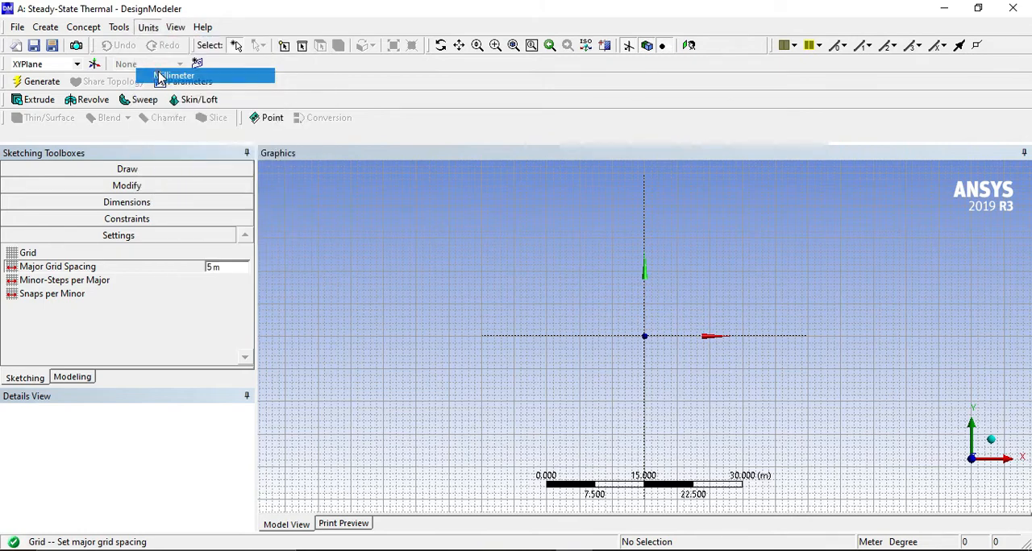
# Set the sketch grid's major spacing to 1 mm and its minor steps per major to 1.
pyautogui.click(240, 269)
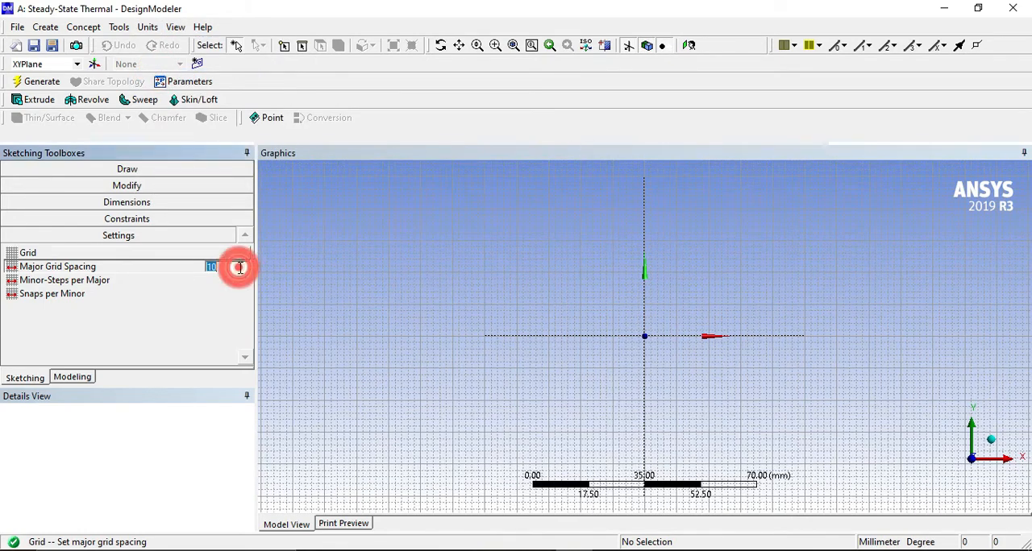
pyautogui.write('1')
pyautogui.press('Return')
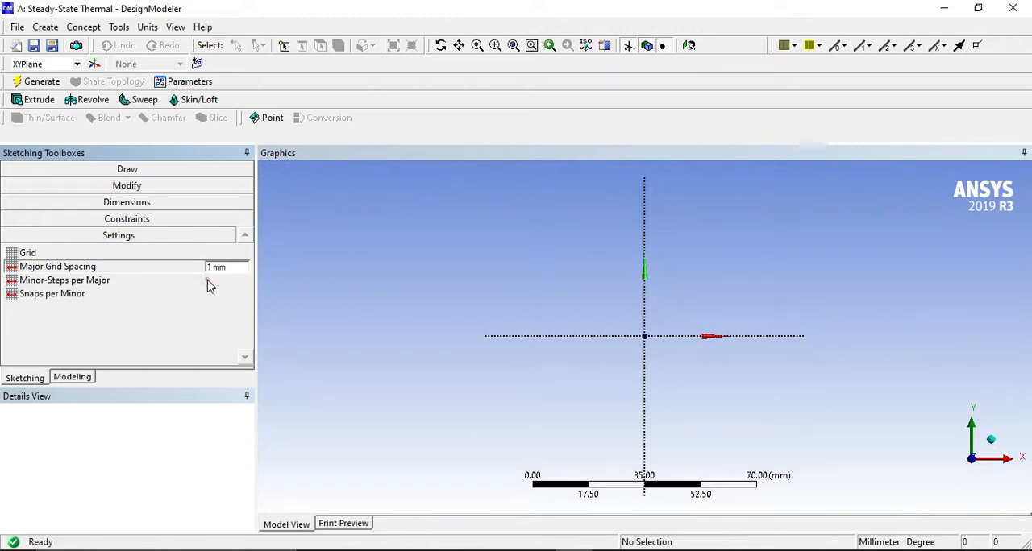
pyautogui.click(211, 280)
pyautogui.write('1')
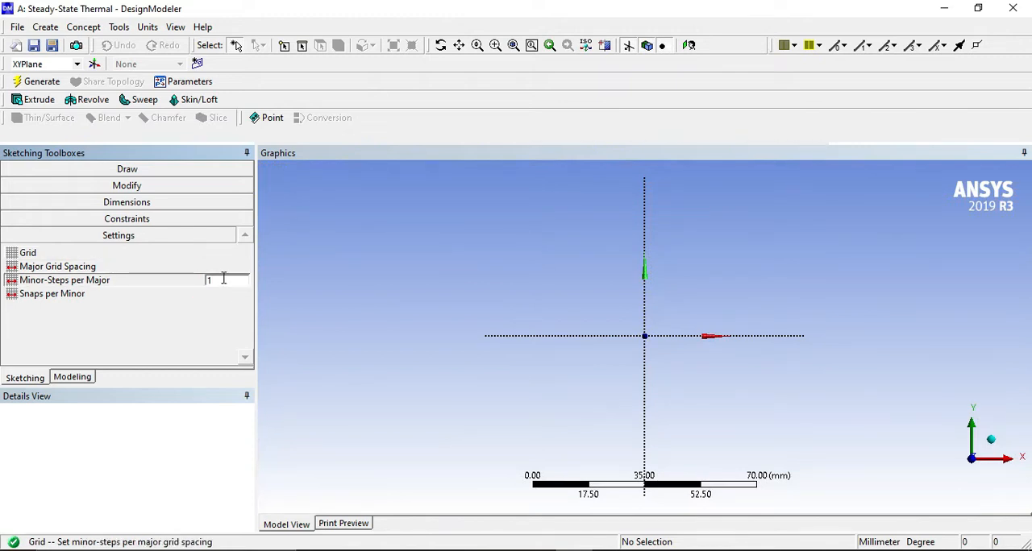
pyautogui.click(220, 328)
pyautogui.scroll(5, 688, 382)
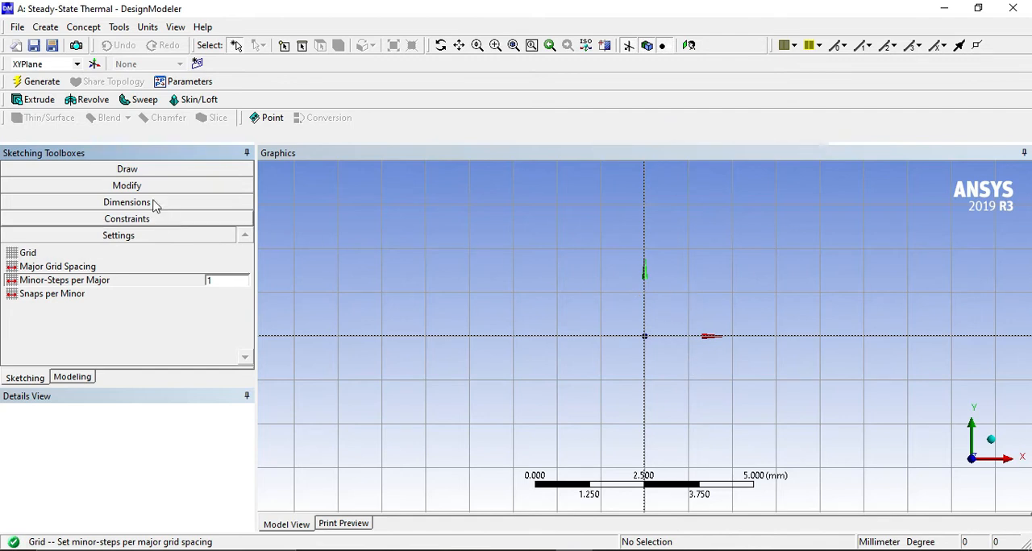
# Draw a horizontal line about 15 mm long from the origin along the positive X axis.
pyautogui.click(145, 172)
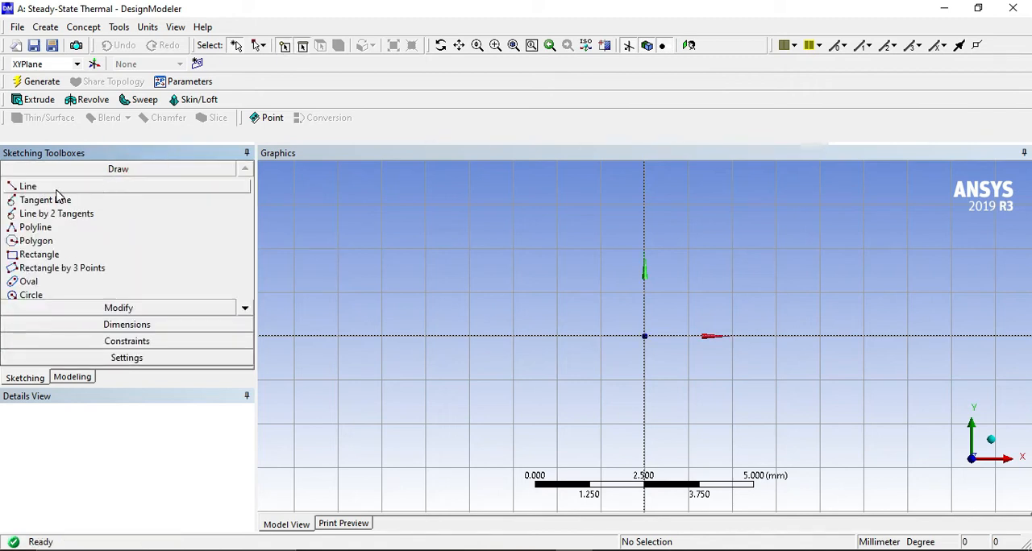
pyautogui.keyDown('ctrl'); pyautogui.moveTo(740, 316); pyautogui.dragTo(398, 308, button='middle'); pyautogui.keyUp('ctrl')
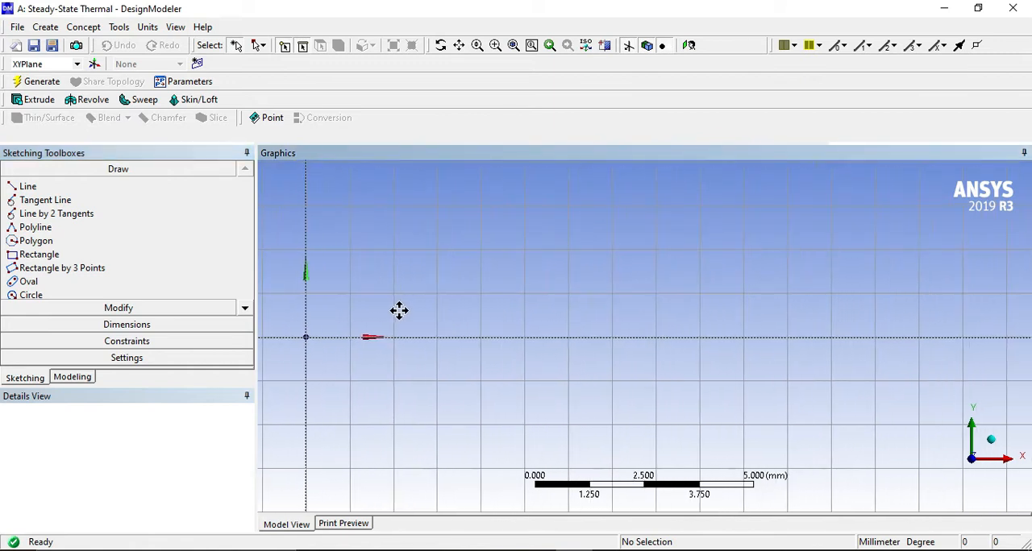
pyautogui.scroll(1, 486, 293)
pyautogui.scroll(-1, 493, 295)
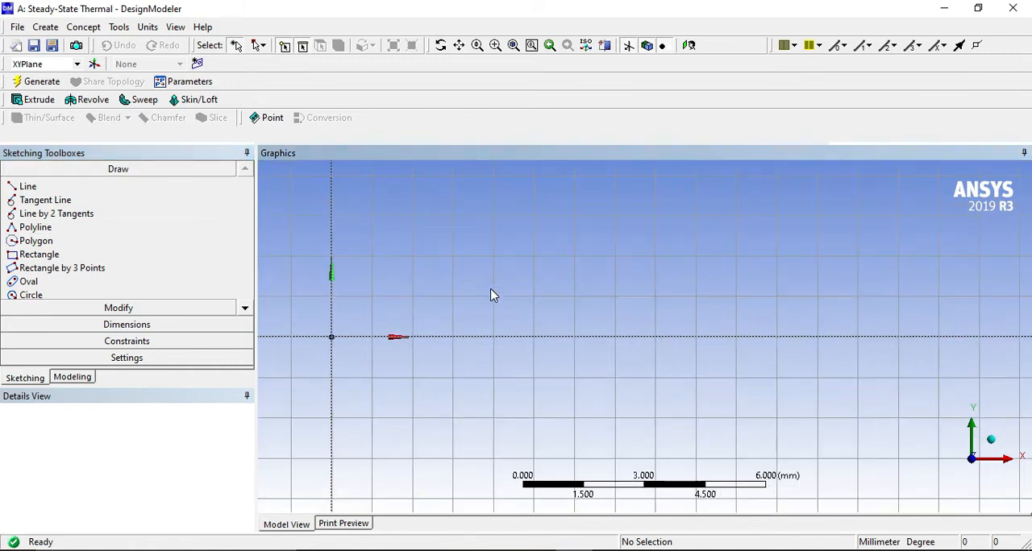
pyautogui.click(32, 188)
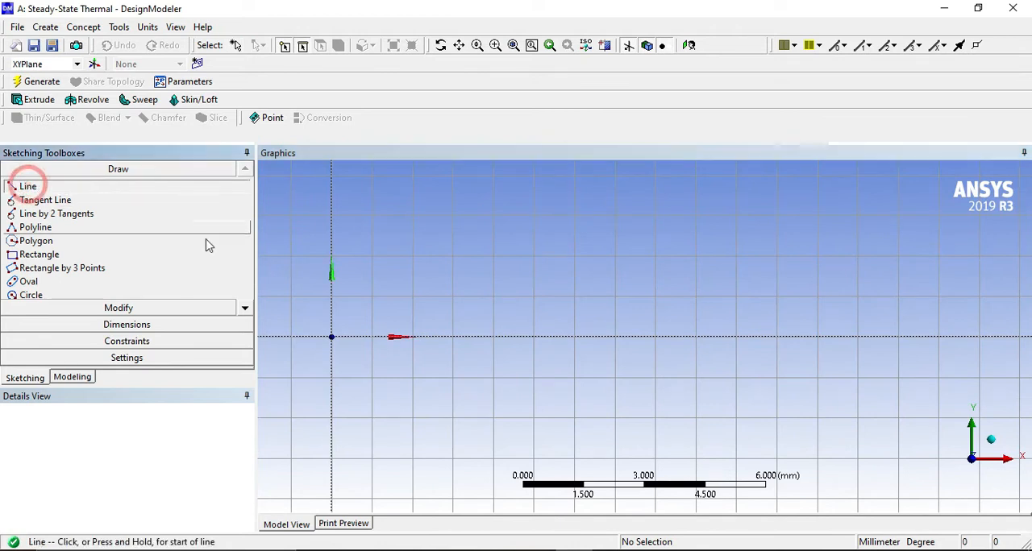
pyautogui.click(332, 336)
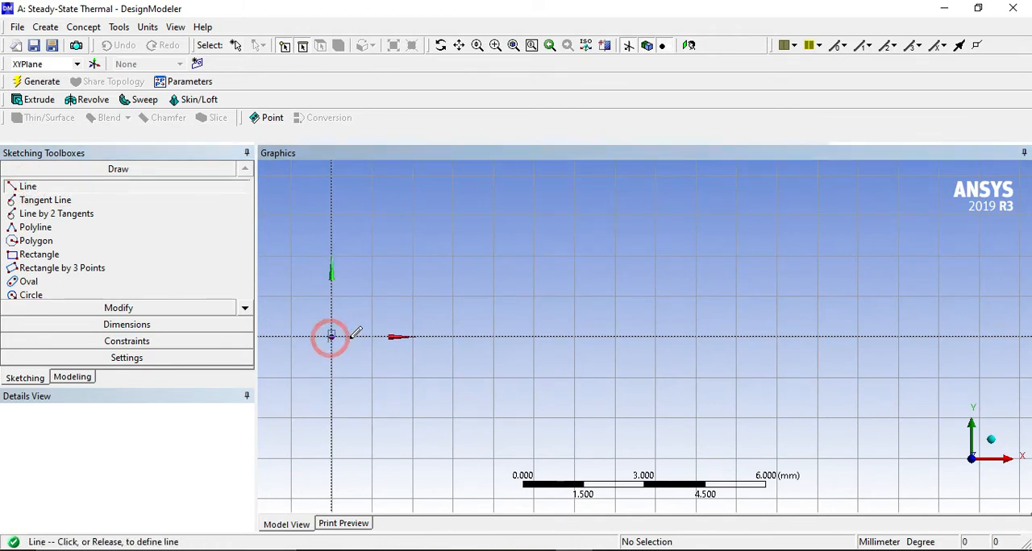
pyautogui.click(939, 335)
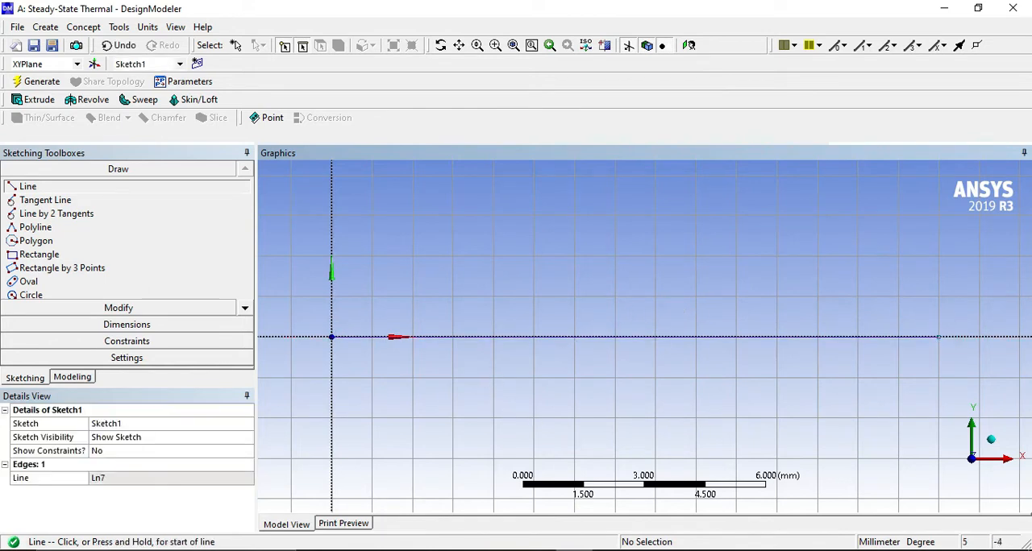
# Check the base width in the exercise document, then dimension the horizontal line's length and set it to 22 mm.
pyautogui.click(506, 463)
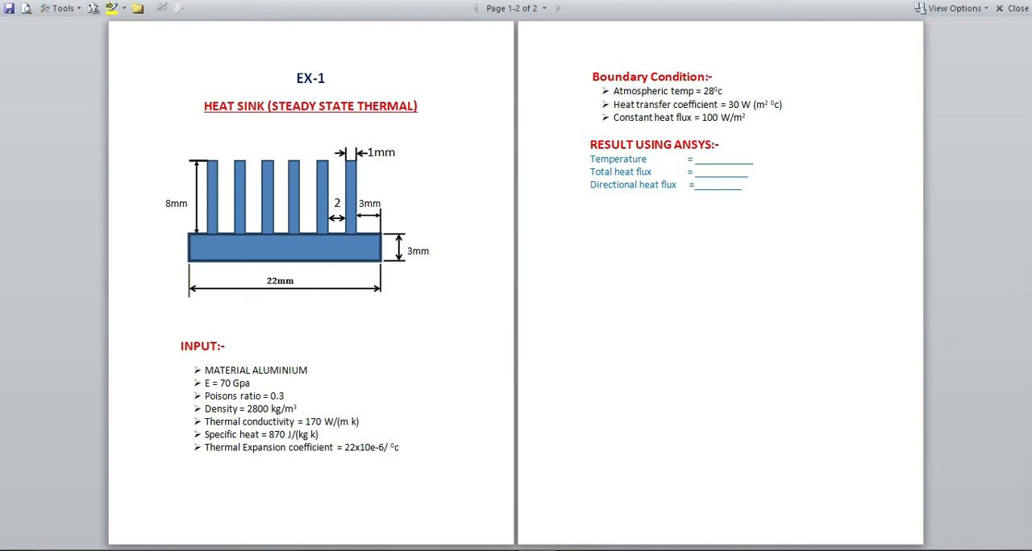
pyautogui.hotkey('alt', 'Tab')
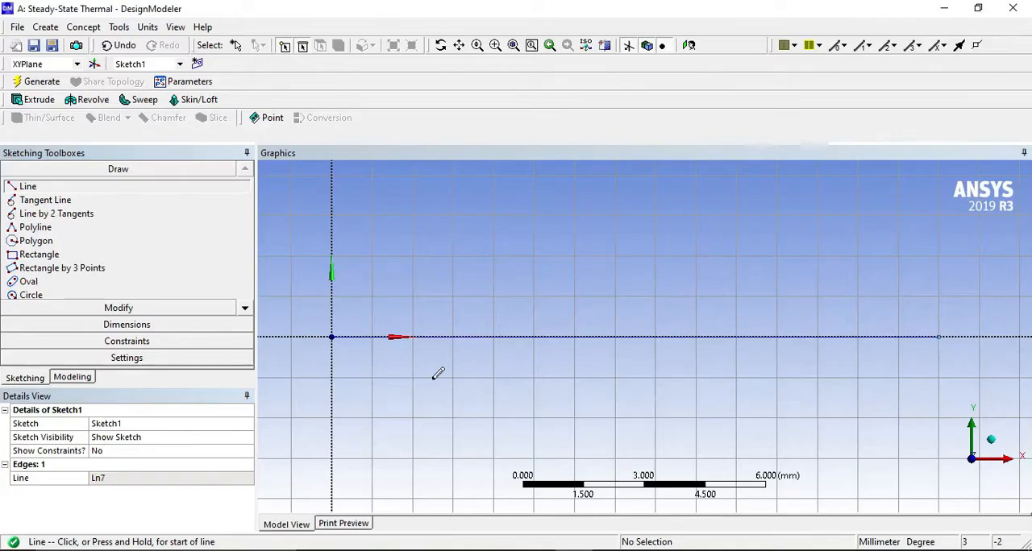
pyautogui.click(126, 325)
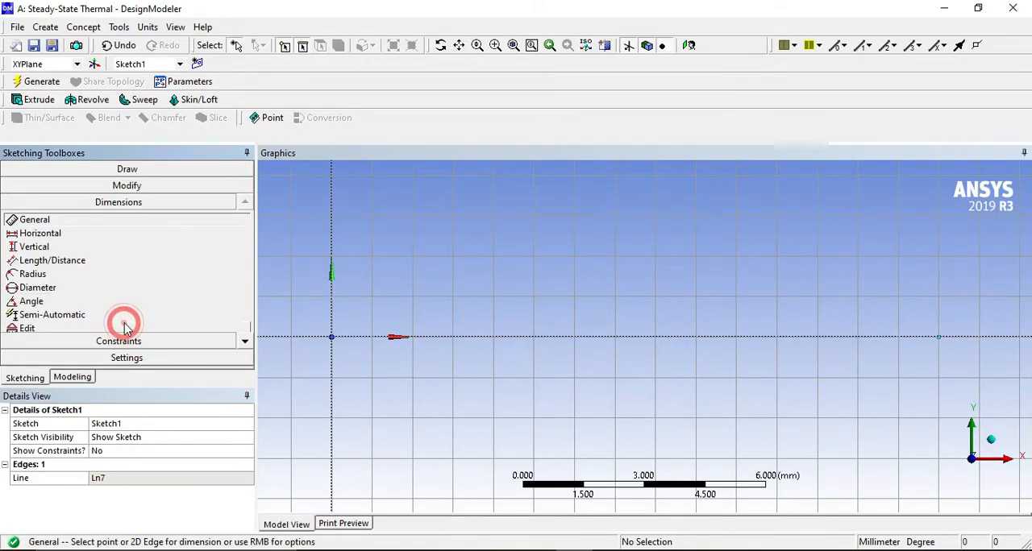
pyautogui.click(621, 336)
pyautogui.click(623, 391)
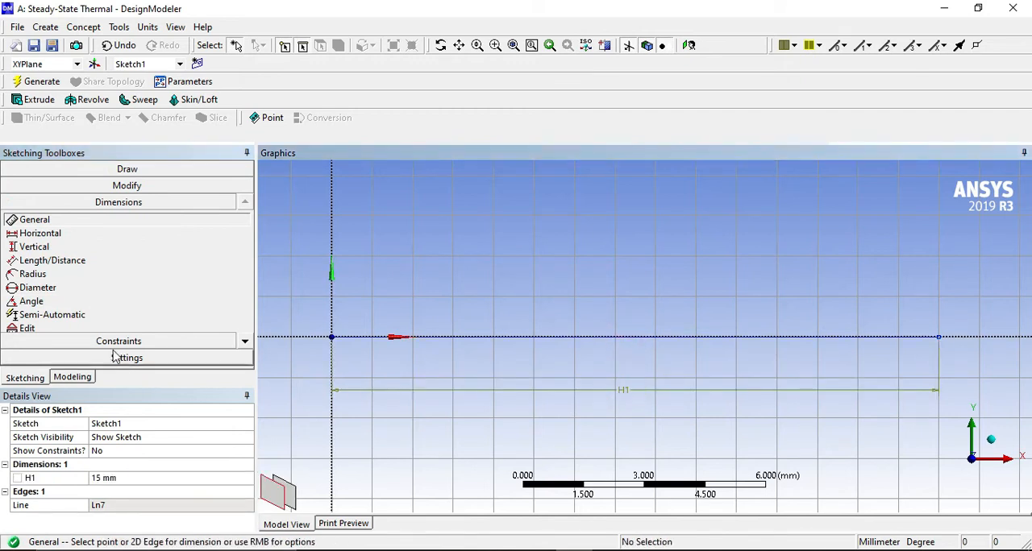
pyautogui.click(121, 478)
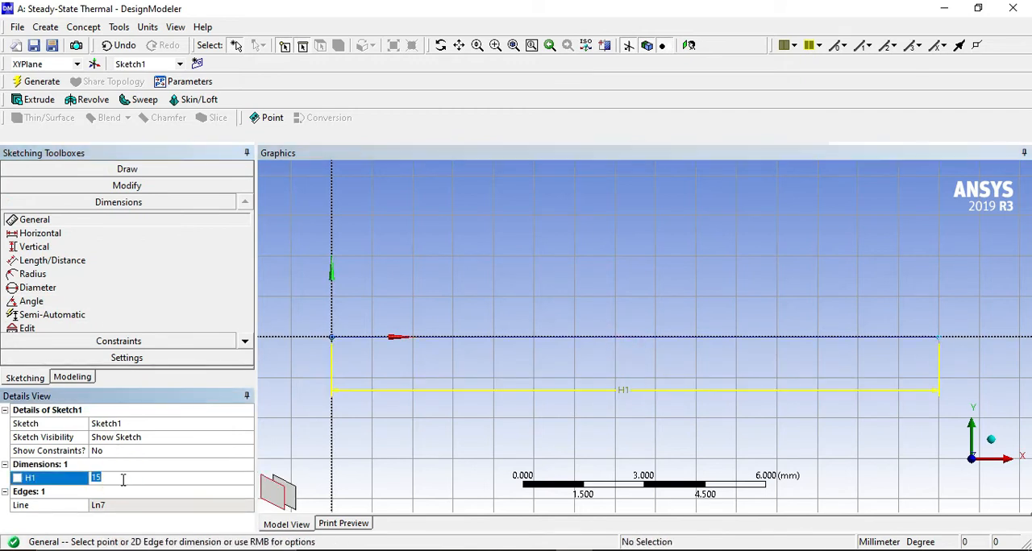
pyautogui.write('22')
pyautogui.press('Return')
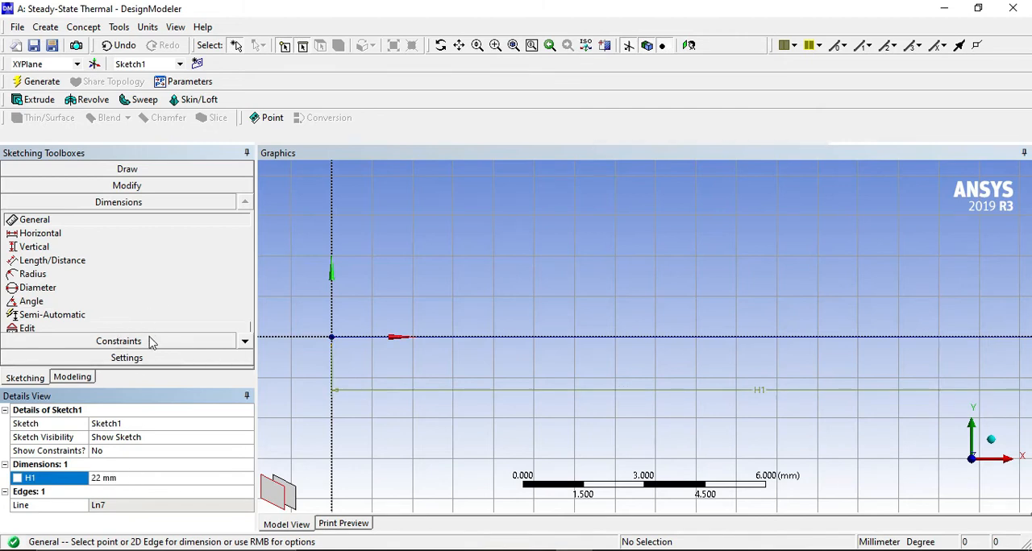
# Start a polyline at the origin, going 3 mm up along the Y axis and 3 mm across in positive X.
pyautogui.click(145, 170)
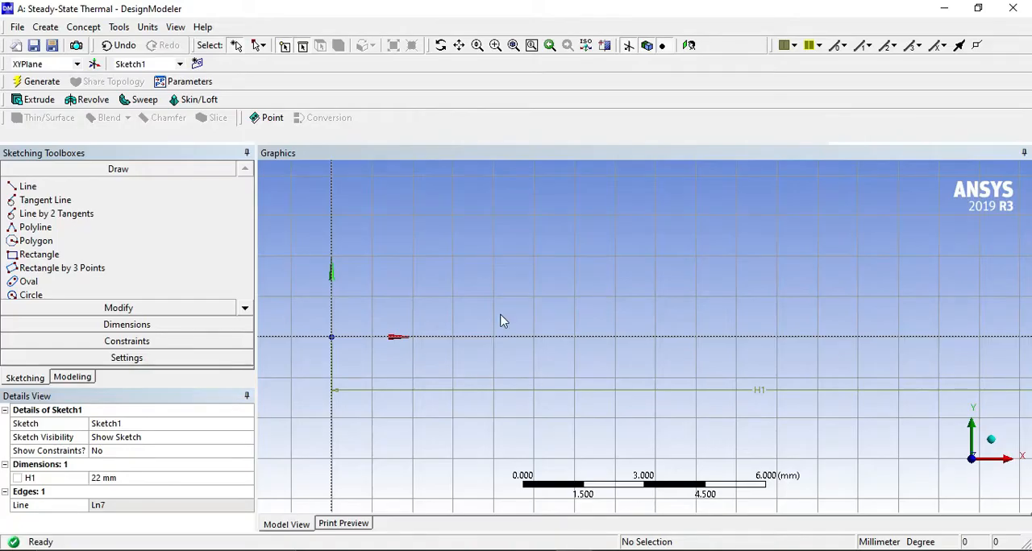
pyautogui.click(49, 228)
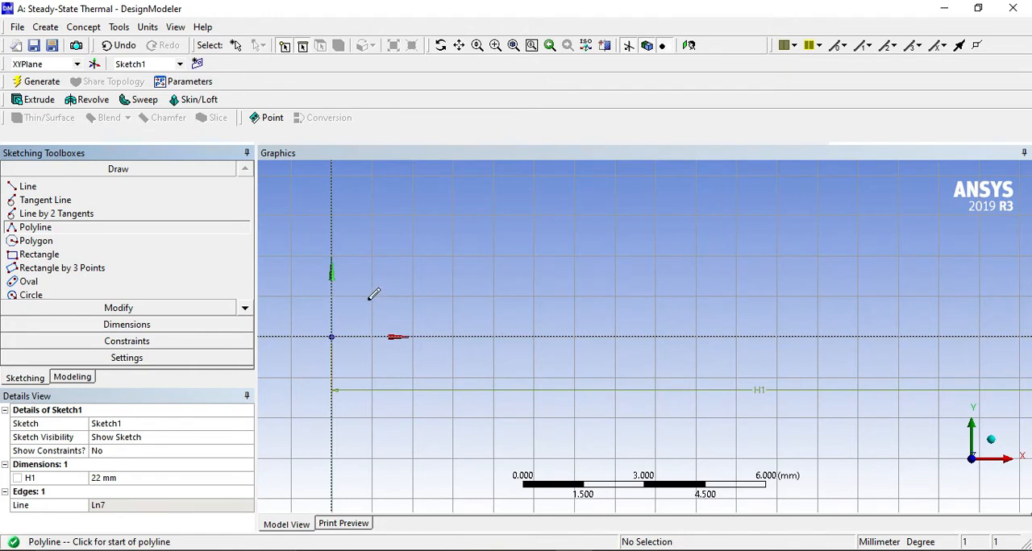
pyautogui.click(331, 336)
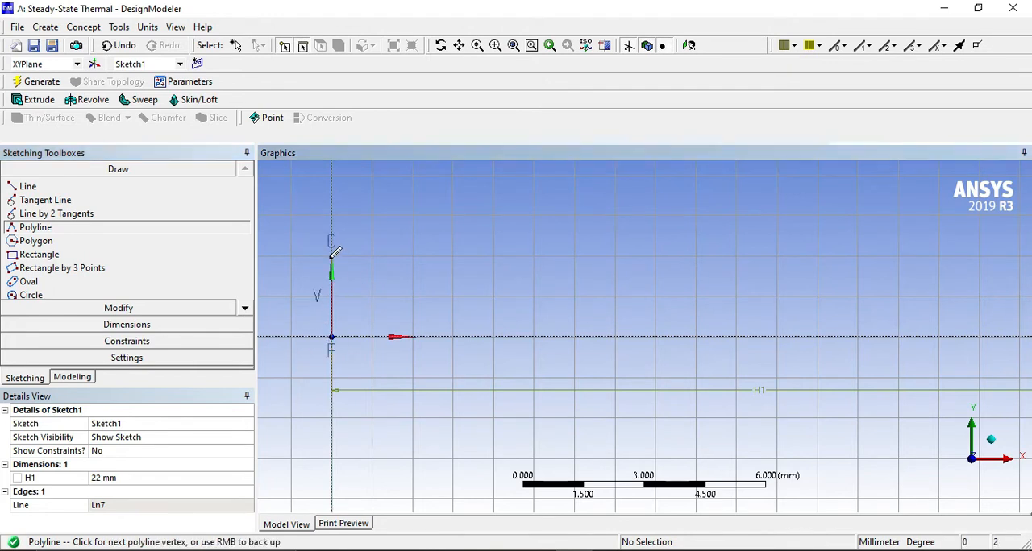
pyautogui.click(332, 213)
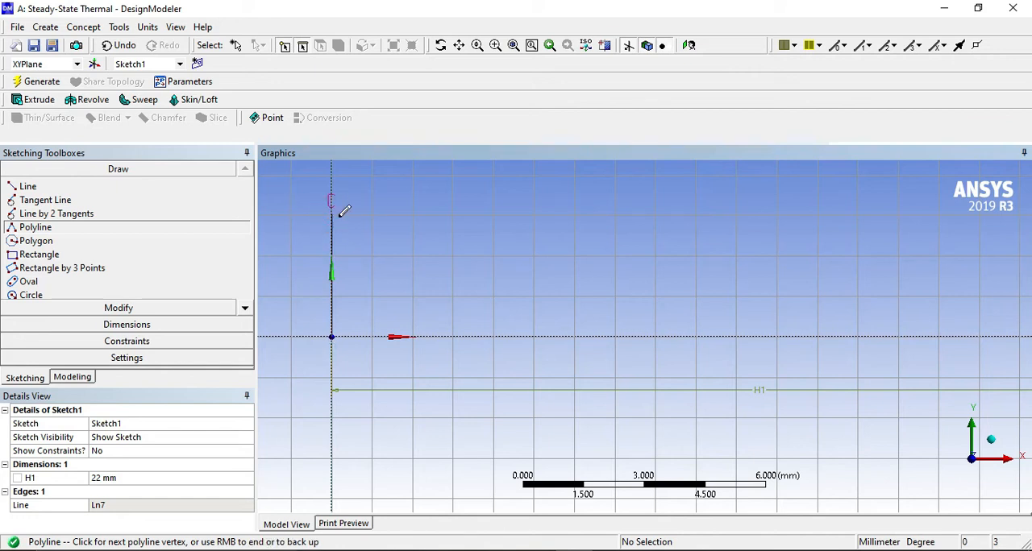
pyautogui.click(453, 215)
# Continue the polyline with the first fin, 8 mm high and 1 mm wide, ending back at the base's upper edge.
pyautogui.scroll(-5, 454, 215)
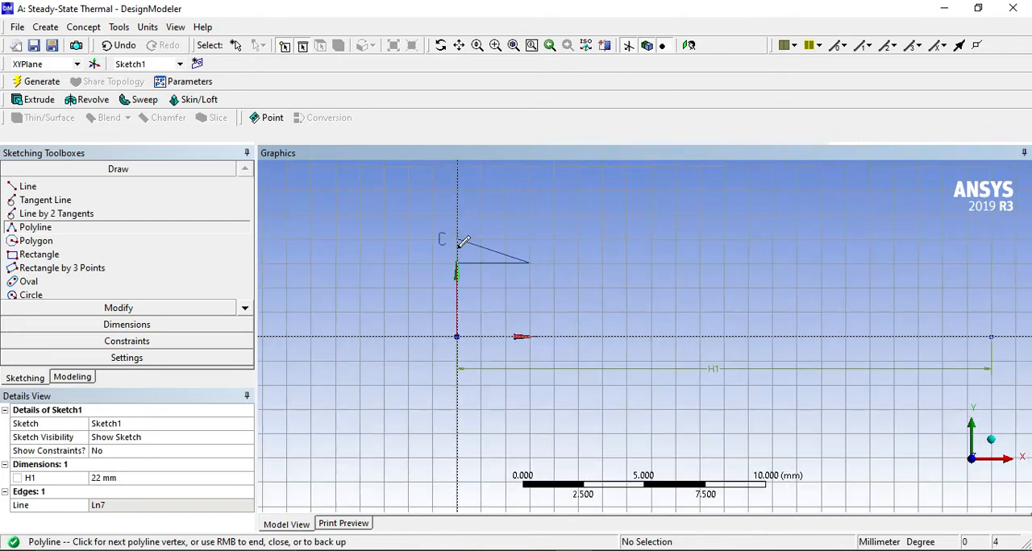
pyautogui.scroll(-2, 504, 251)
pyautogui.scroll(-1, 524, 258)
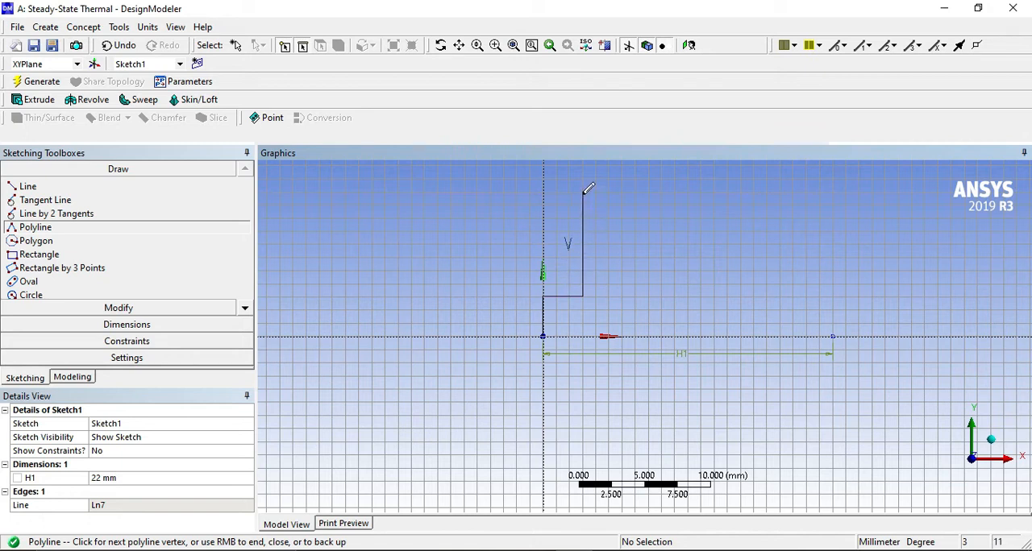
pyautogui.click(586, 190)
pyautogui.click(596, 190)
pyautogui.click(595, 296)
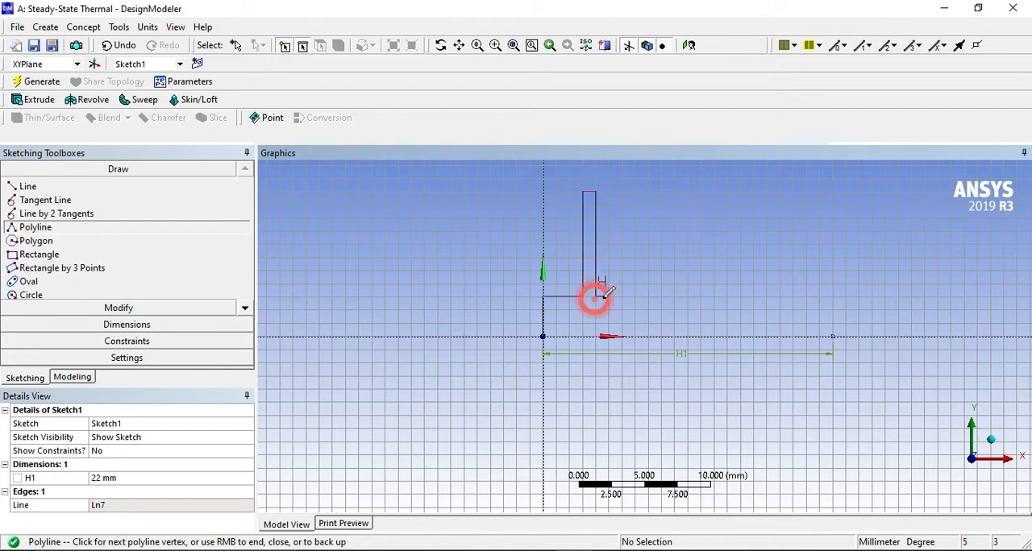
# Continue the polyline with the second and third fins, each 8 mm high and 1 mm wide, preceded by 2 mm gaps.
pyautogui.click(621, 296)
pyautogui.click(621, 191)
pyautogui.click(634, 191)
pyautogui.click(635, 296)
pyautogui.click(661, 296)
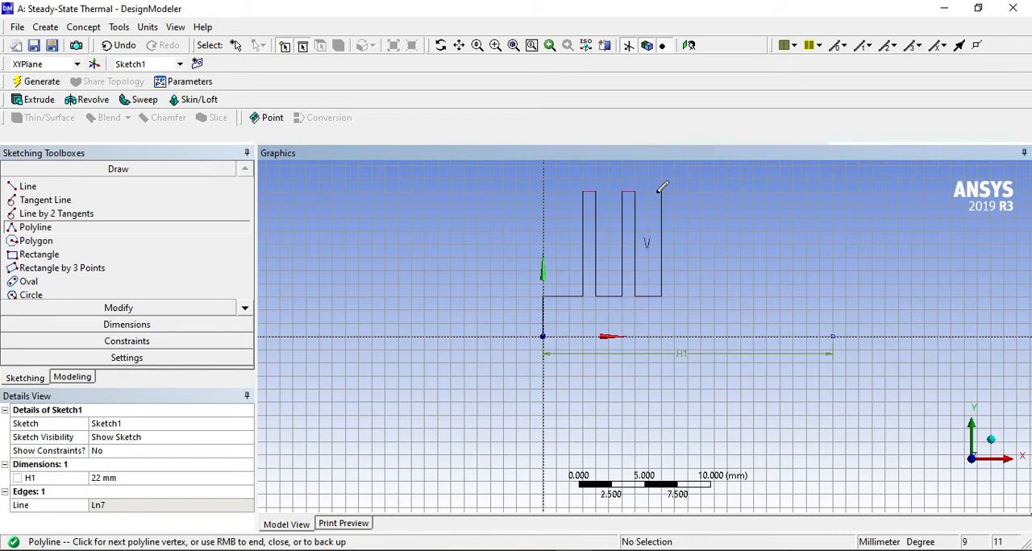
pyautogui.click(661, 191)
pyautogui.click(674, 191)
pyautogui.click(673, 296)
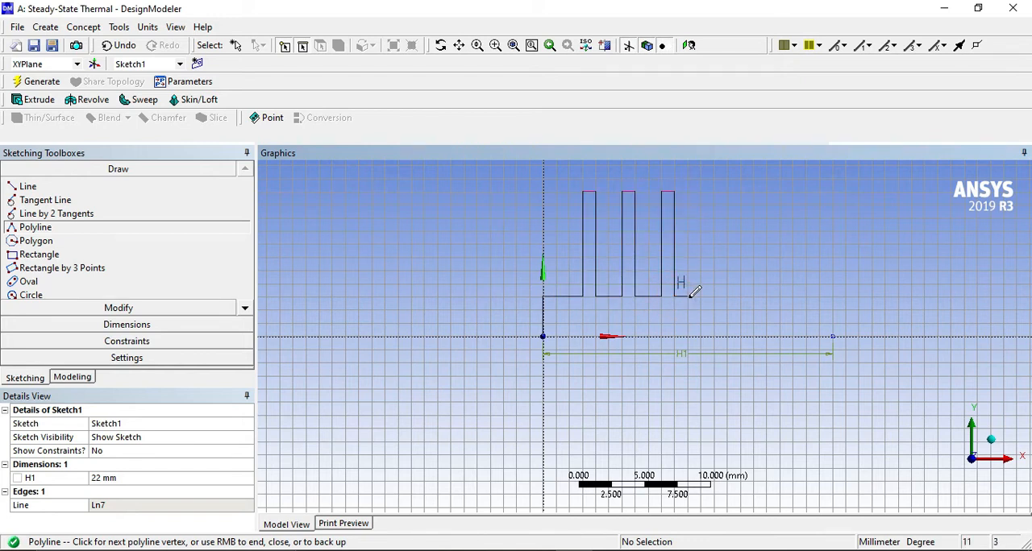
# Continue the polyline with the fourth and fifth fins, each 8 mm high and 1 mm wide, preceded by 2 mm gaps.
pyautogui.click(701, 296)
pyautogui.click(700, 191)
pyautogui.click(714, 191)
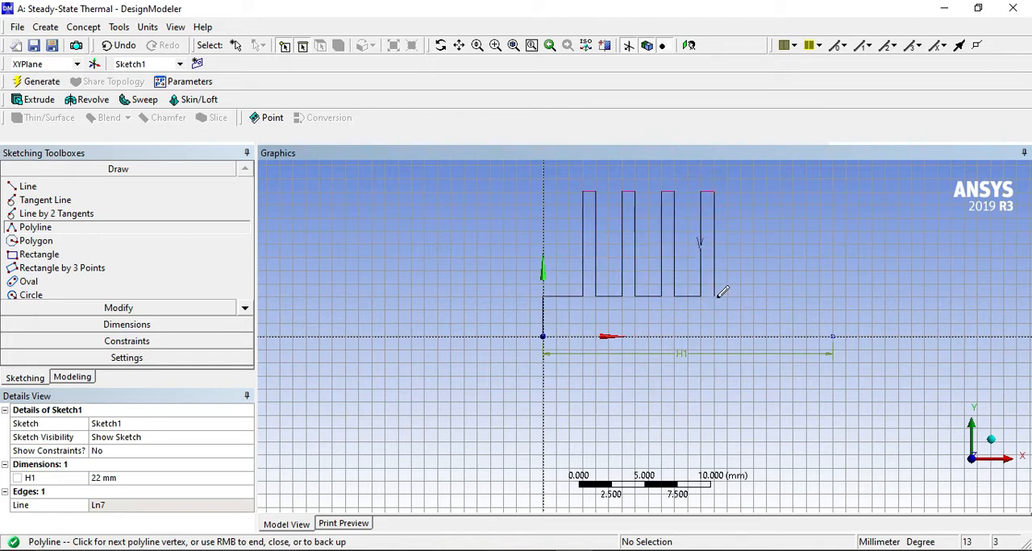
pyautogui.click(713, 296)
pyautogui.click(740, 296)
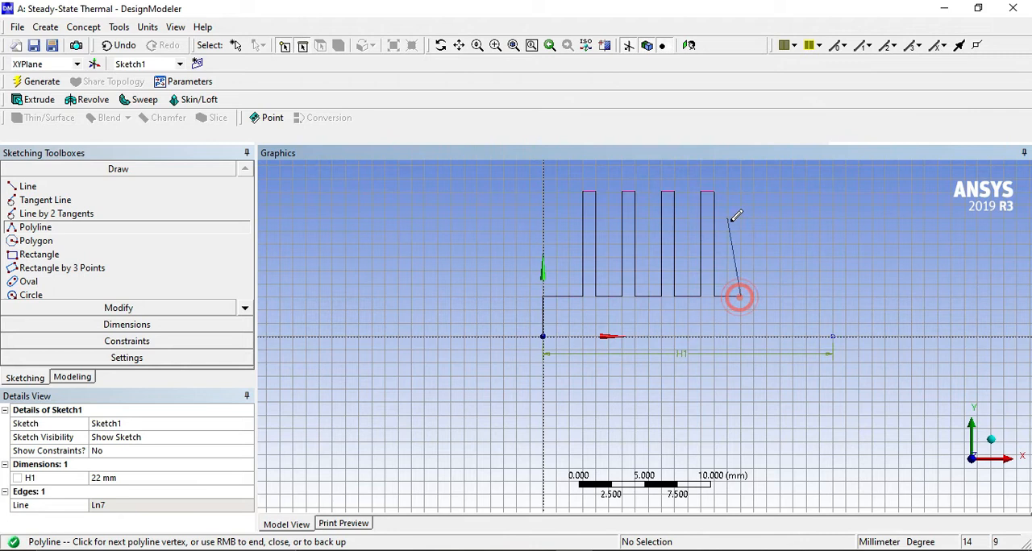
pyautogui.click(742, 191)
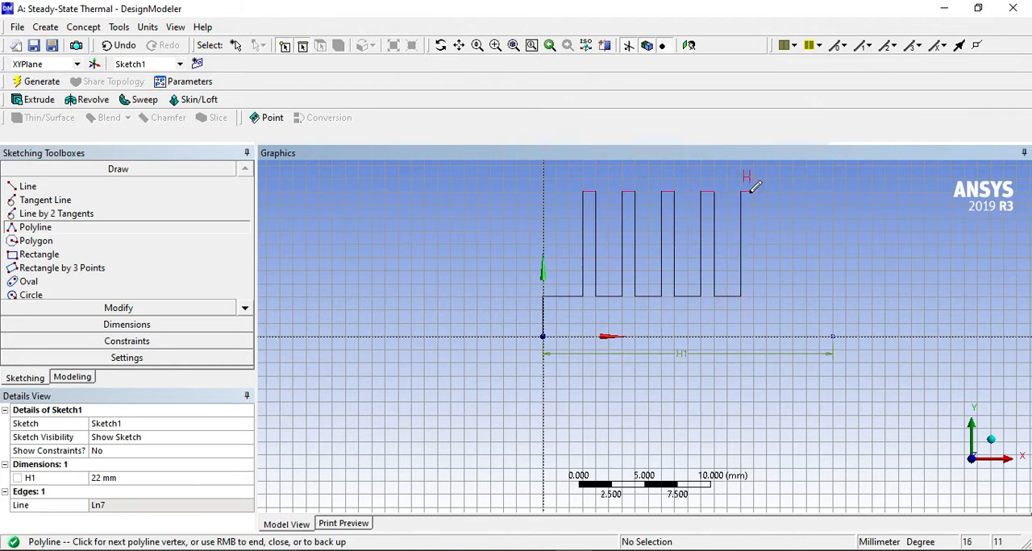
pyautogui.click(752, 191)
pyautogui.click(753, 296)
# Finish the polyline with a 2 mm gap, the sixth 8 mm by 1 mm fin, 3 mm across and 3 mm down to the base line's end.
pyautogui.click(778, 296)
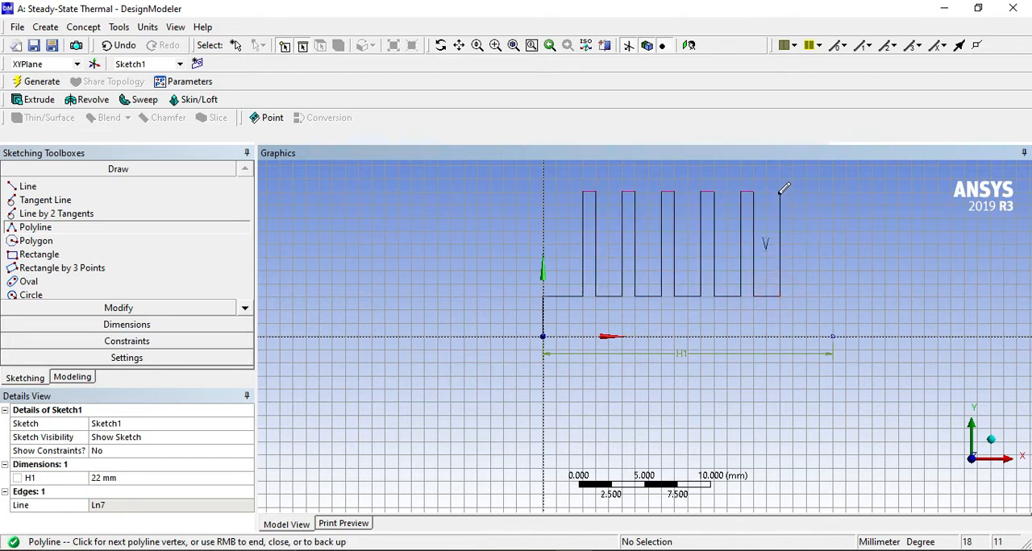
pyautogui.click(779, 191)
pyautogui.click(792, 191)
pyautogui.click(793, 296)
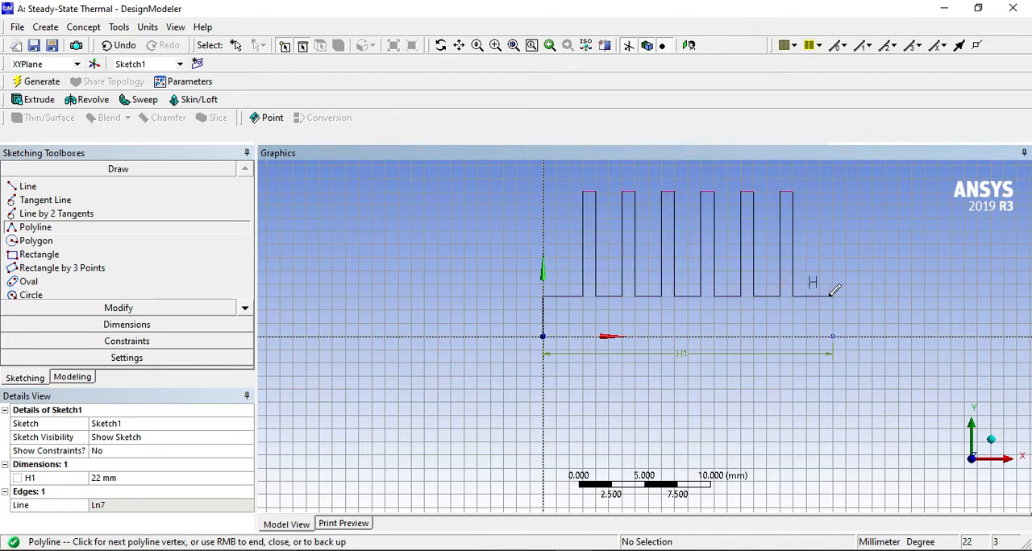
pyautogui.click(833, 295)
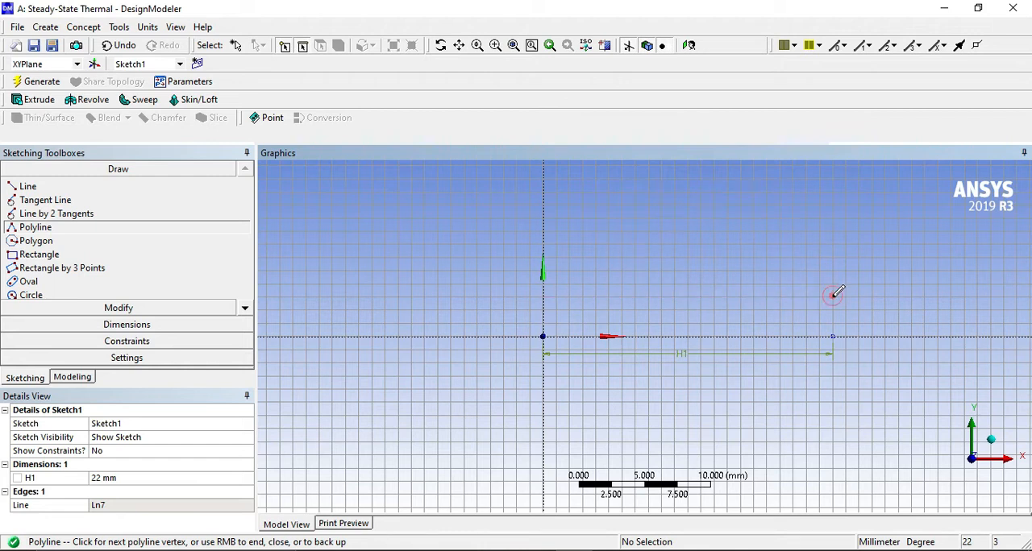
pyautogui.click(832, 336)
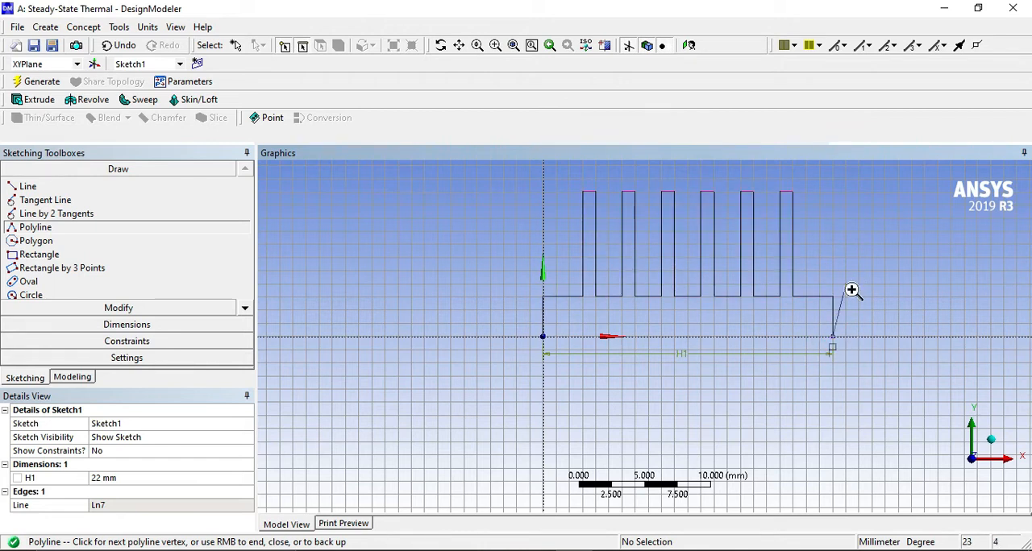
pyautogui.rightClick(853, 295)
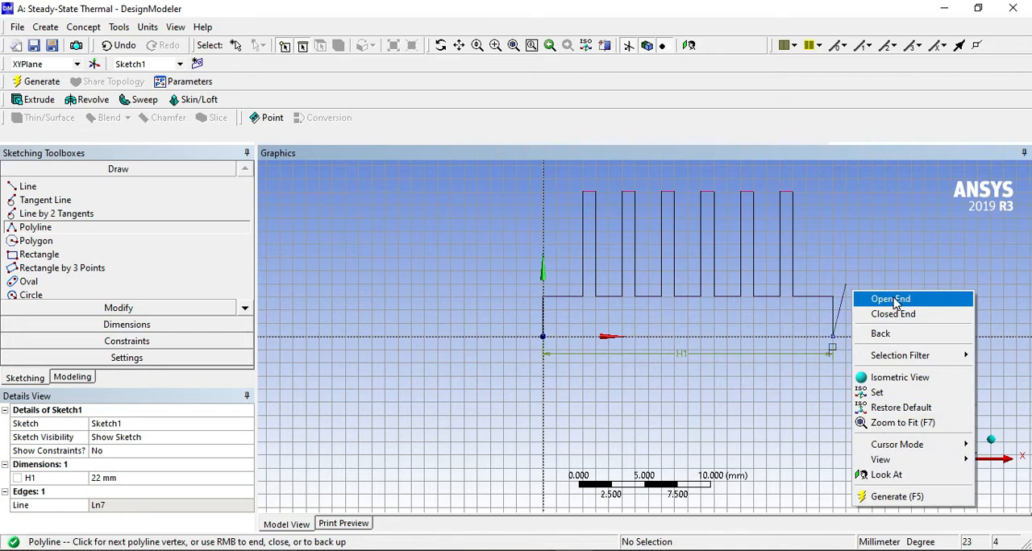
pyautogui.click(898, 301)
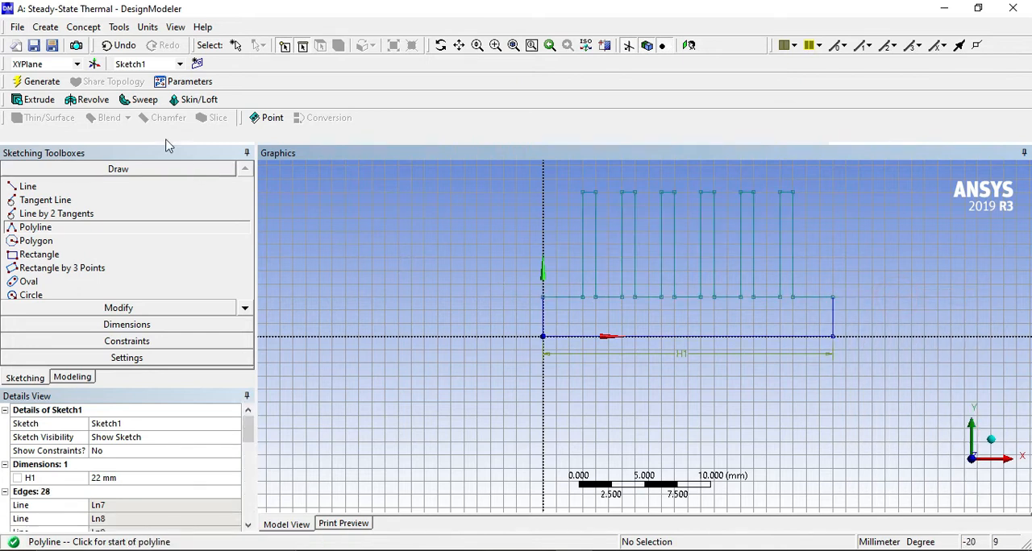
# Extrude the finned cross-section sketch to a depth of 15 mm and generate the solid heat sink.
pyautogui.click(34, 99)
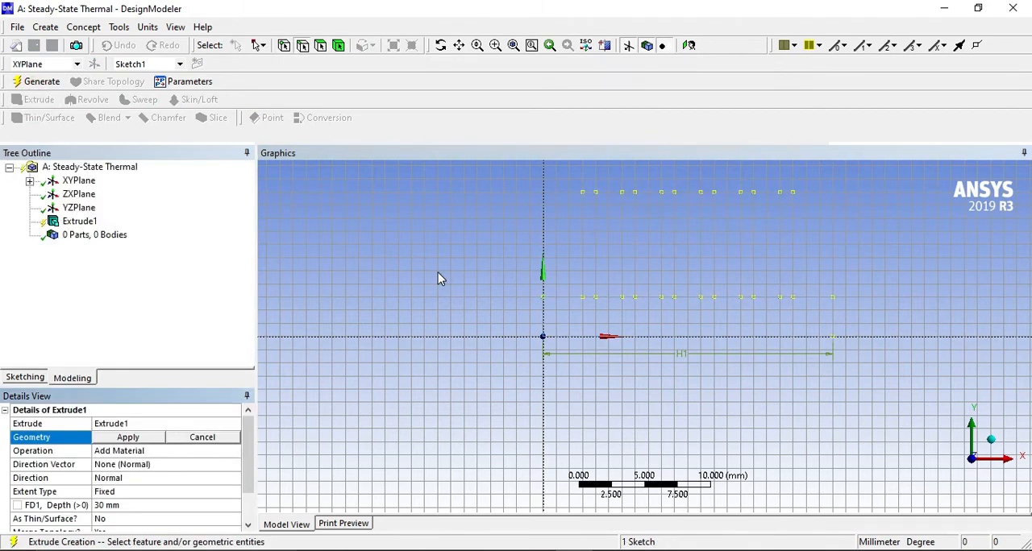
pyautogui.moveTo(614, 274); pyautogui.dragTo(438, 341)
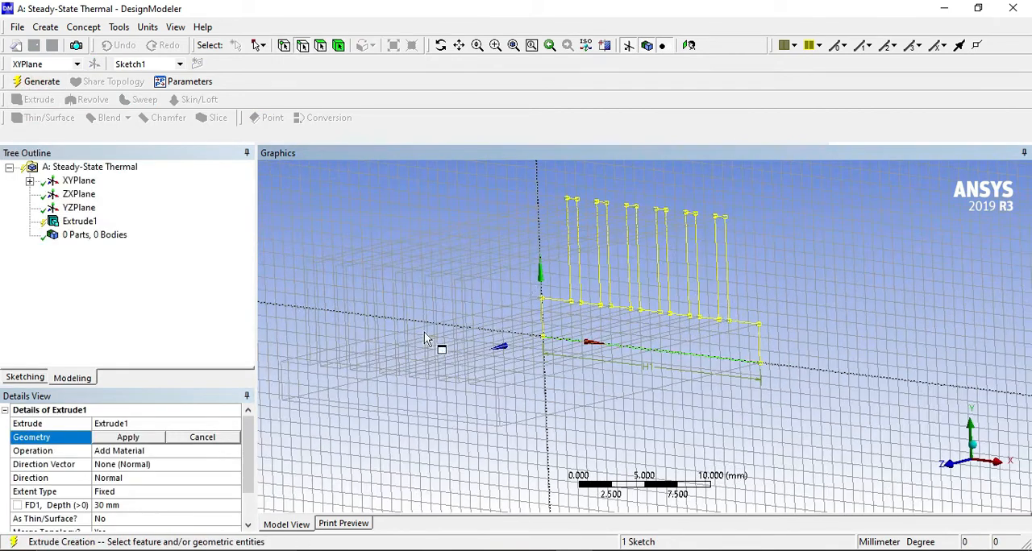
pyautogui.click(124, 506)
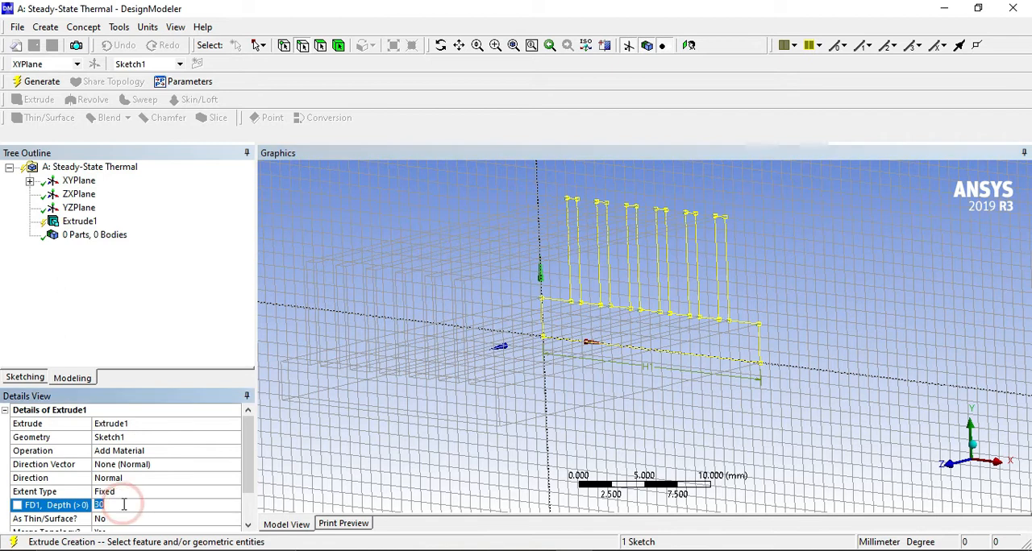
pyautogui.write('15')
pyautogui.press('Return')
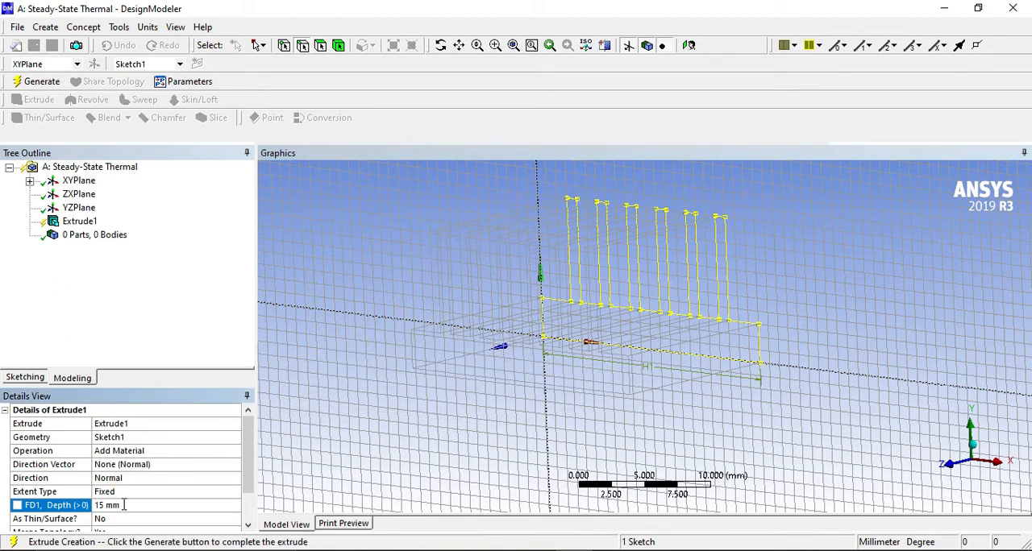
pyautogui.click(42, 81)
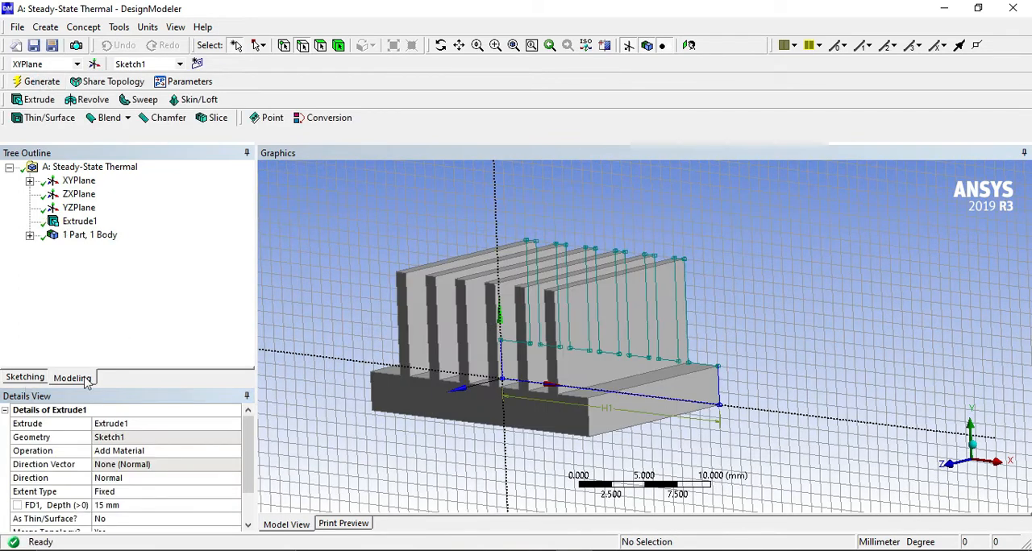
pyautogui.scroll(3, 482, 347)
pyautogui.scroll(-2, 481, 347)
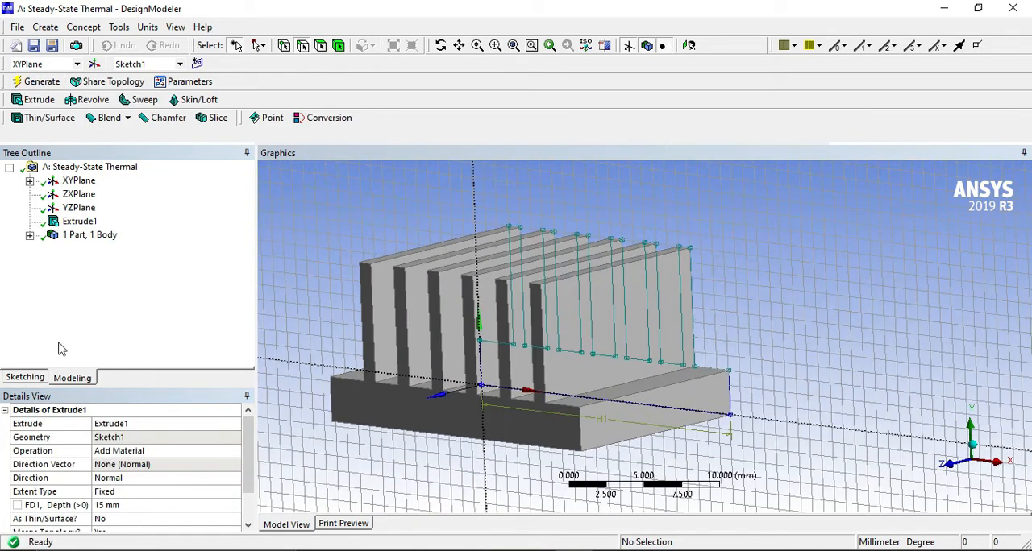
# Turn off the sketching grid's 2D display and its snapping, and inspect the heat sink from another angle.
pyautogui.click(25, 378)
pyautogui.click(143, 360)
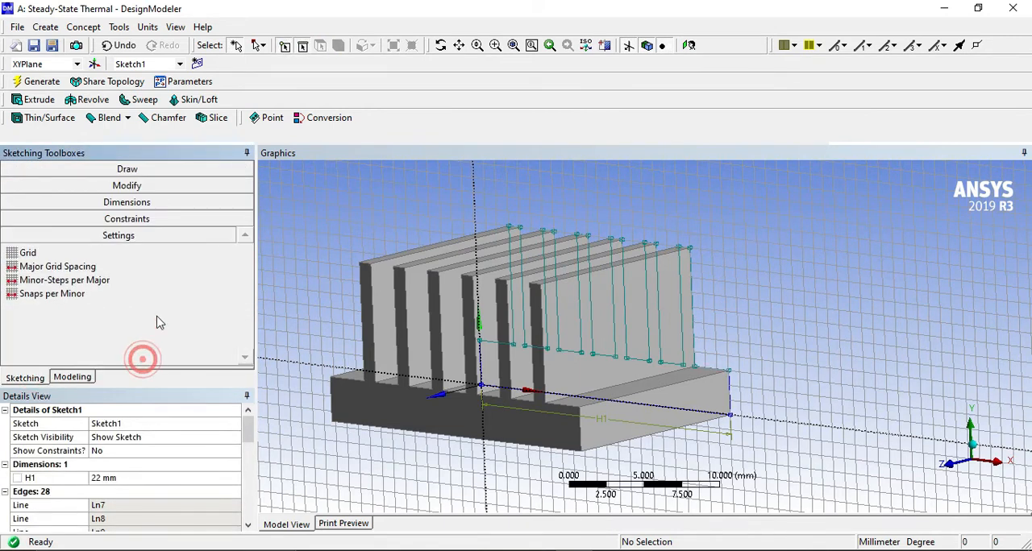
pyautogui.click(131, 253)
pyautogui.click(204, 253)
pyautogui.click(245, 252)
pyautogui.moveTo(606, 265); pyautogui.dragTo(856, 263, button='middle')
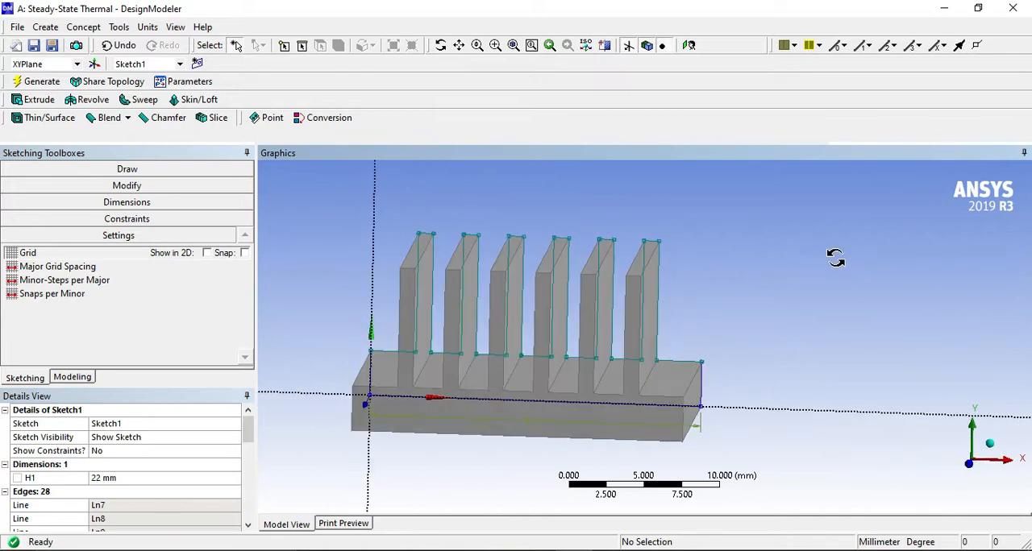
# Switch to Workbench, open the Steady-State Thermal system's Model in Mechanical and inspect the heat sink.
pyautogui.click(947, 9)
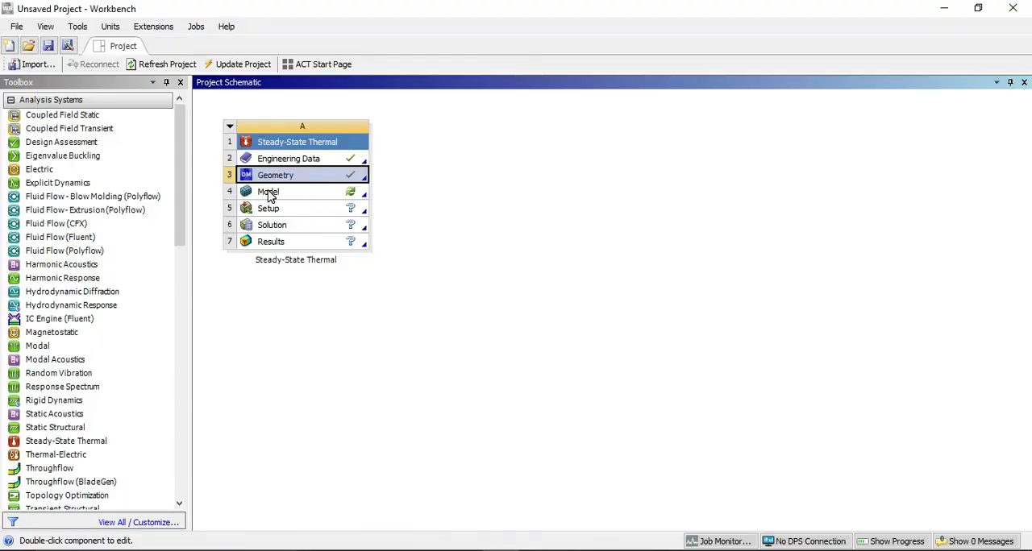
pyautogui.doubleClick(270, 194)
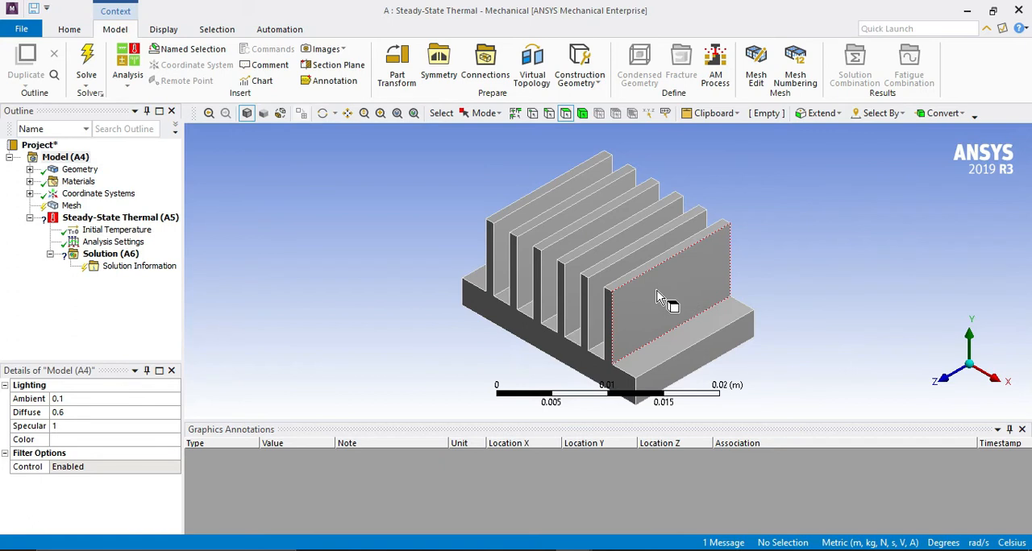
pyautogui.moveTo(541, 293); pyautogui.dragTo(621, 314, button='middle')
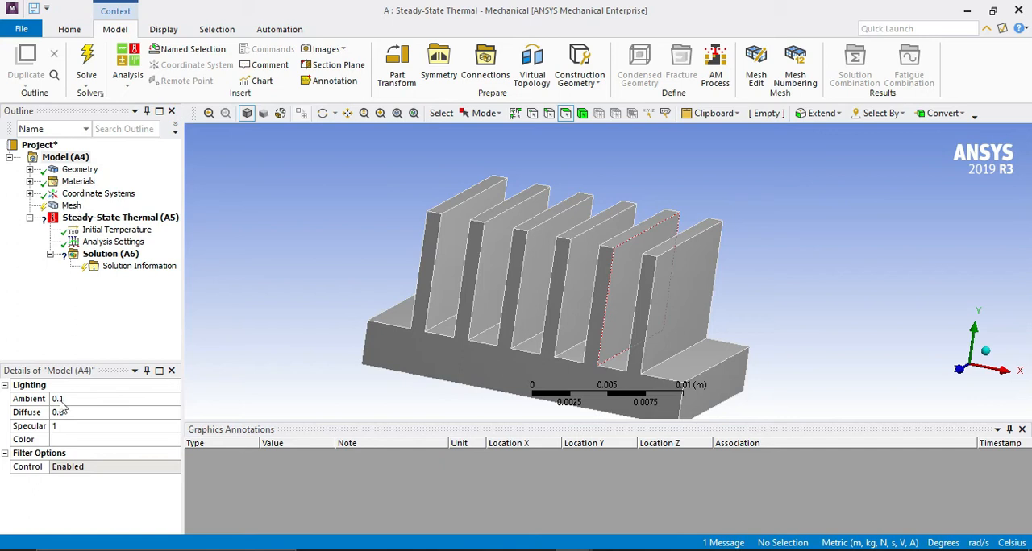
# Select the mesh object and change the unit system to Metric (mm, kg, N, s, mV, mA).
pyautogui.click(71, 206)
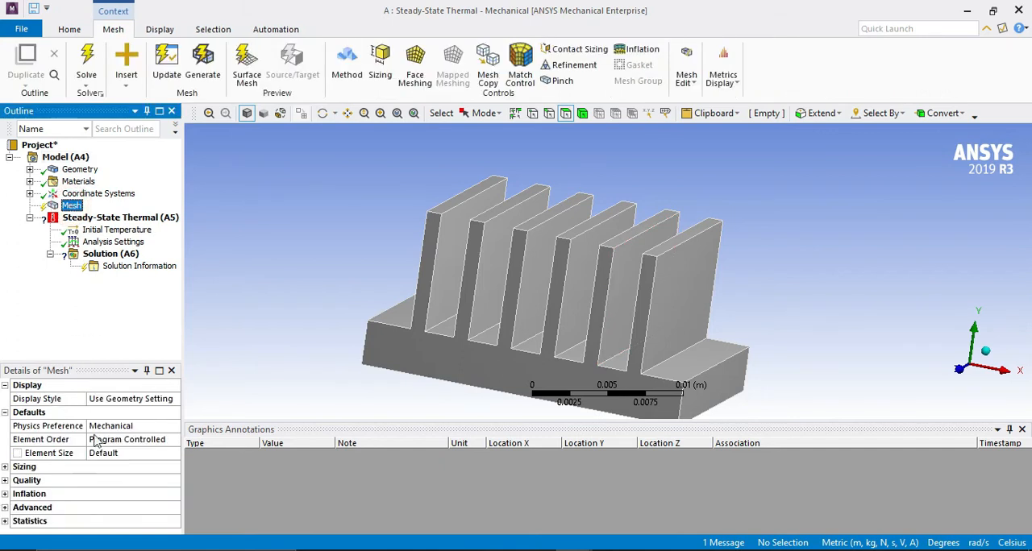
pyautogui.click(121, 453)
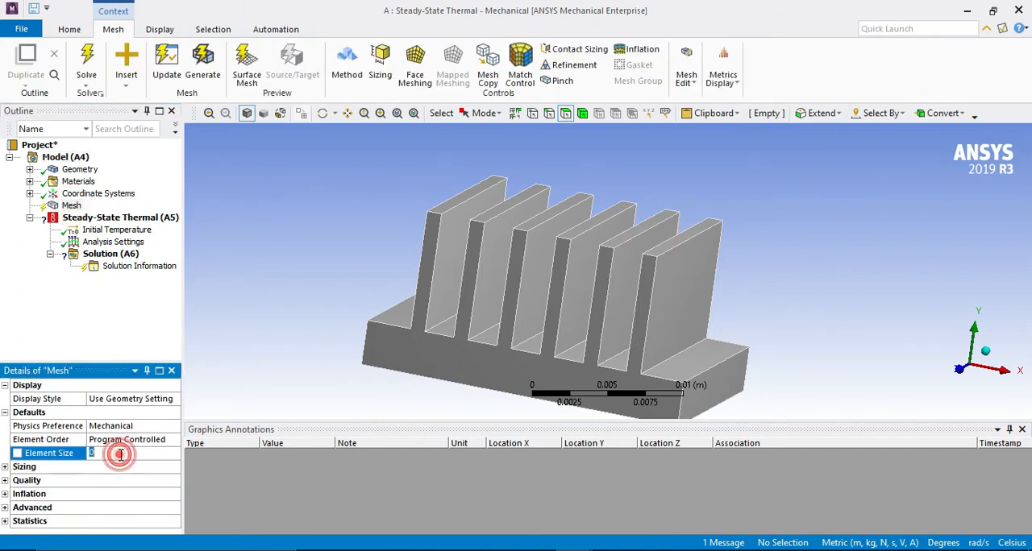
pyautogui.click(108, 338)
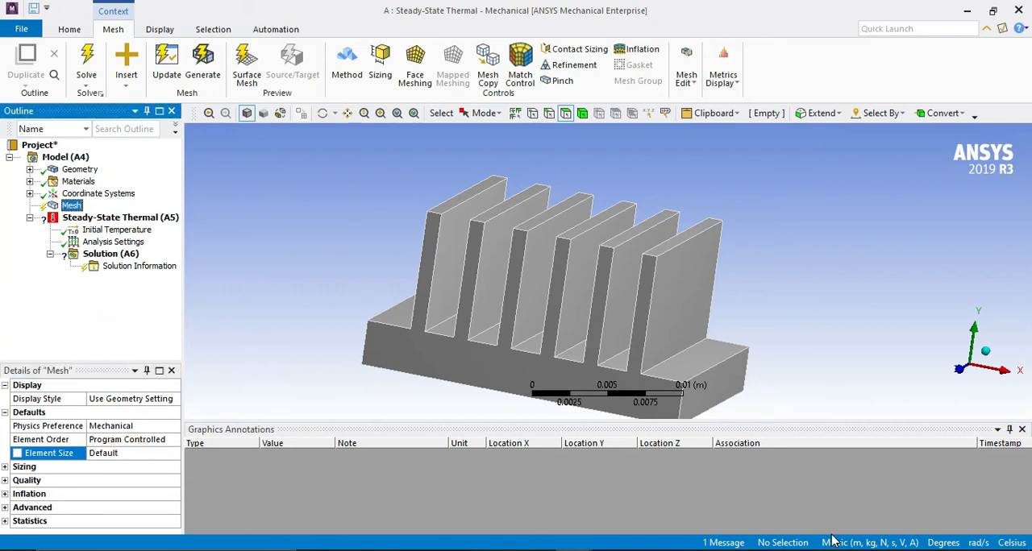
pyautogui.click(885, 545)
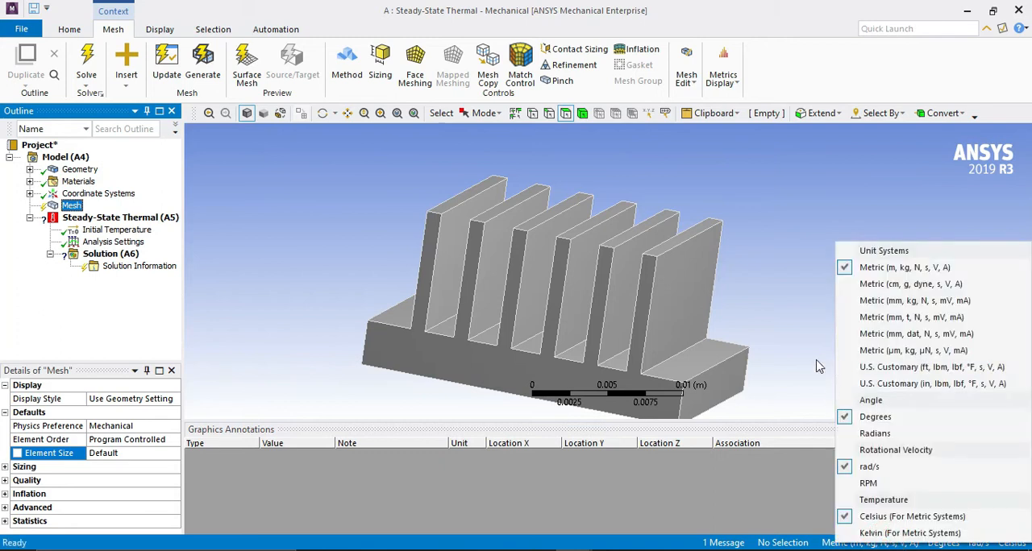
pyautogui.click(888, 302)
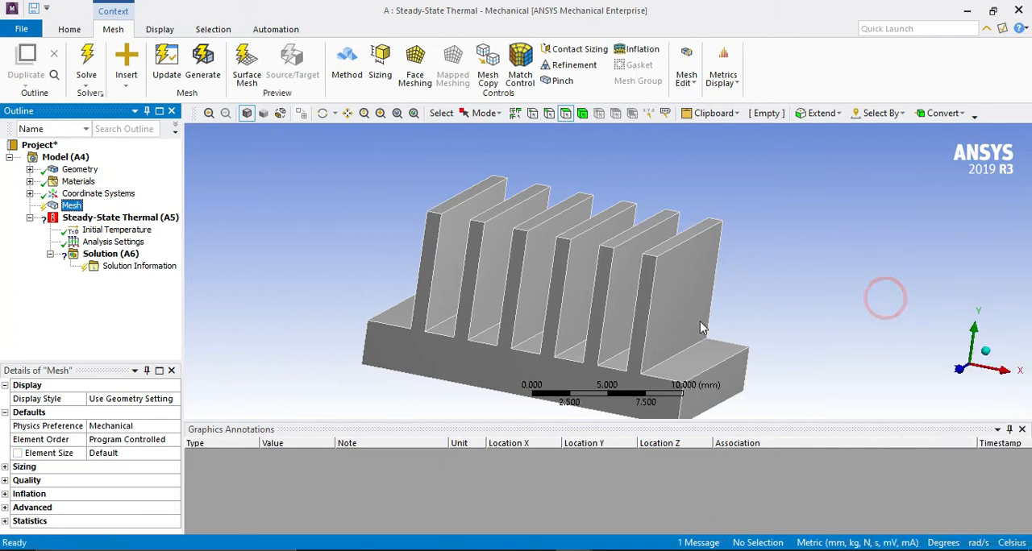
# Set the mesh element size to 0.5 mm and return the unit system to Metric (m, kg, N, s, V, A).
pyautogui.click(132, 454)
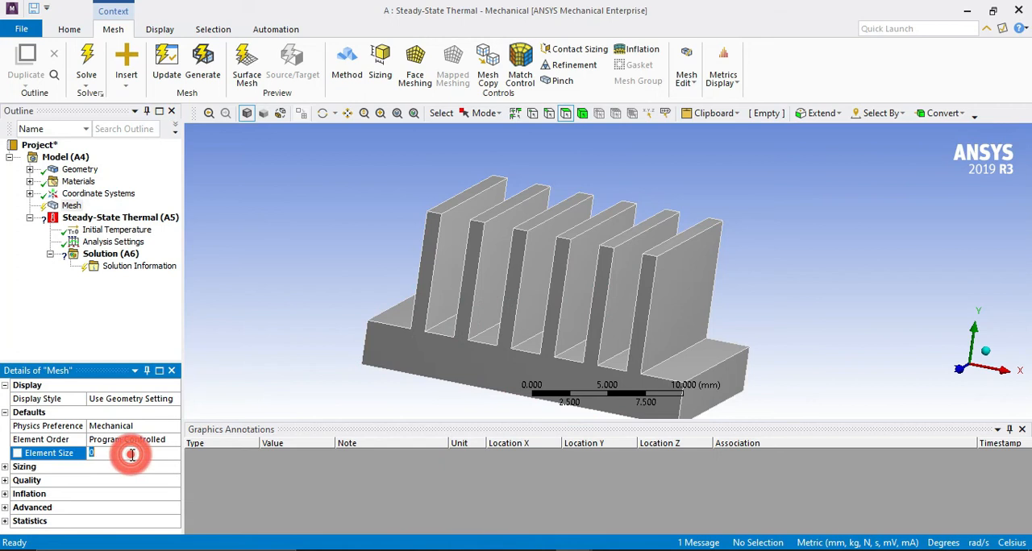
pyautogui.press('Return')
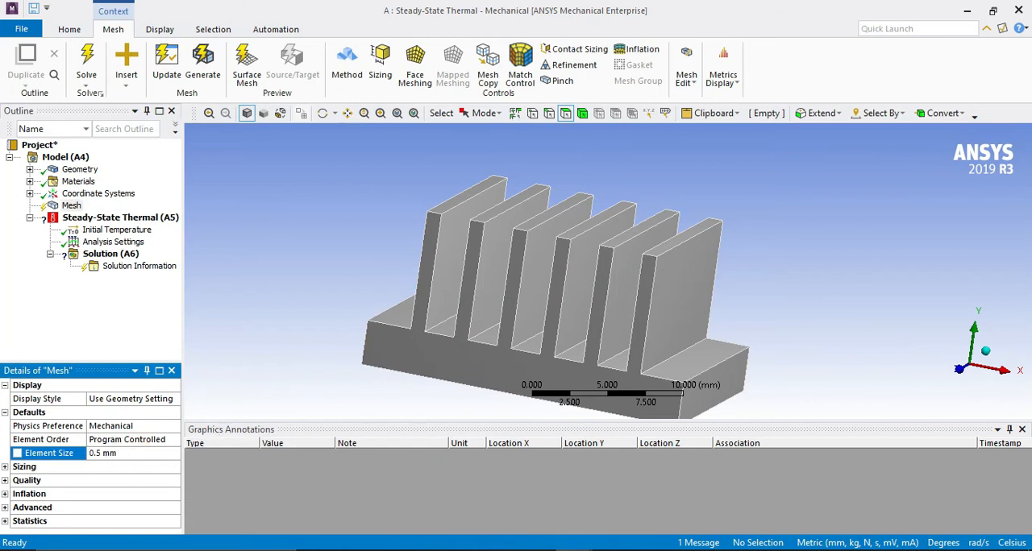
pyautogui.click(855, 545)
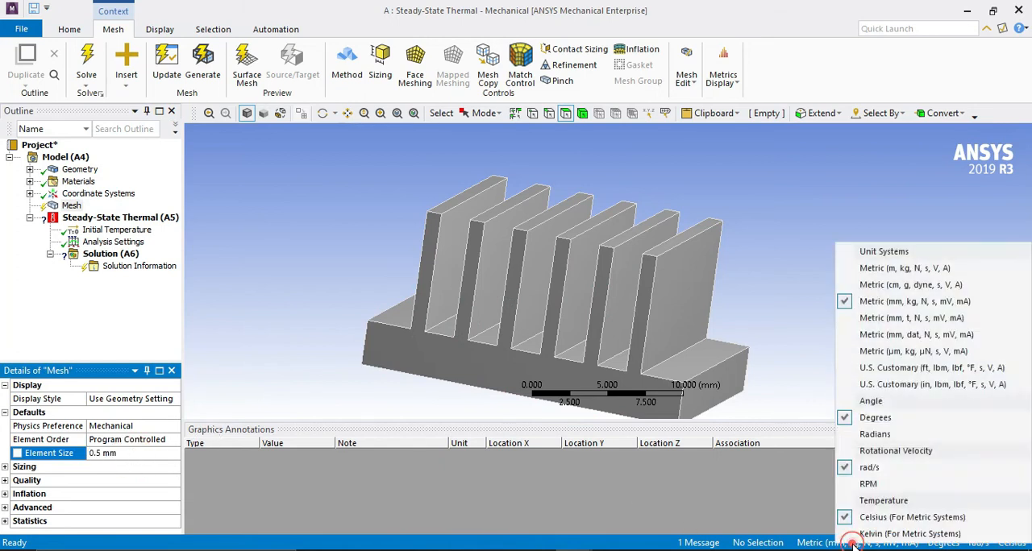
pyautogui.click(879, 268)
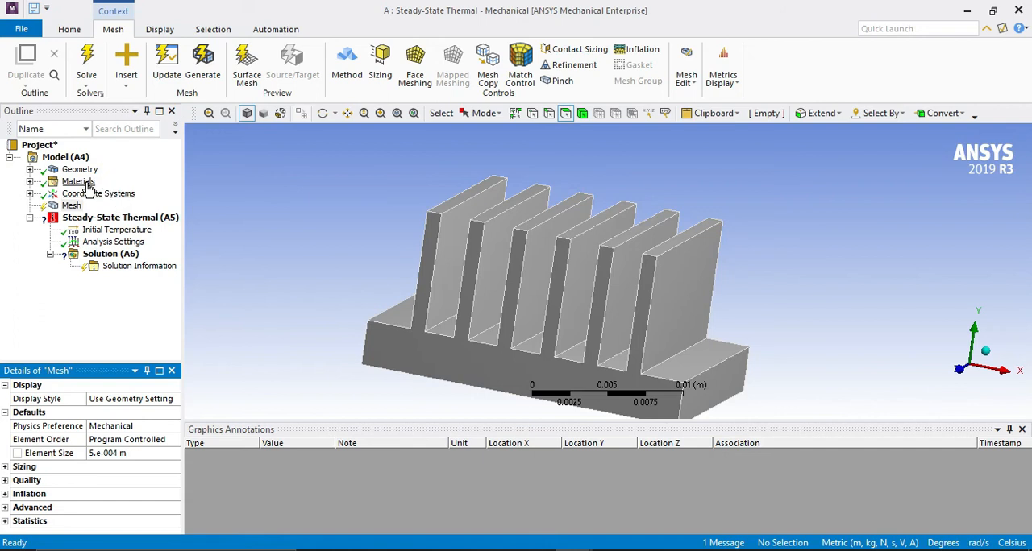
# Assign the Aluminum Alloy material to the heat sink's solid body.
pyautogui.click(30, 169)
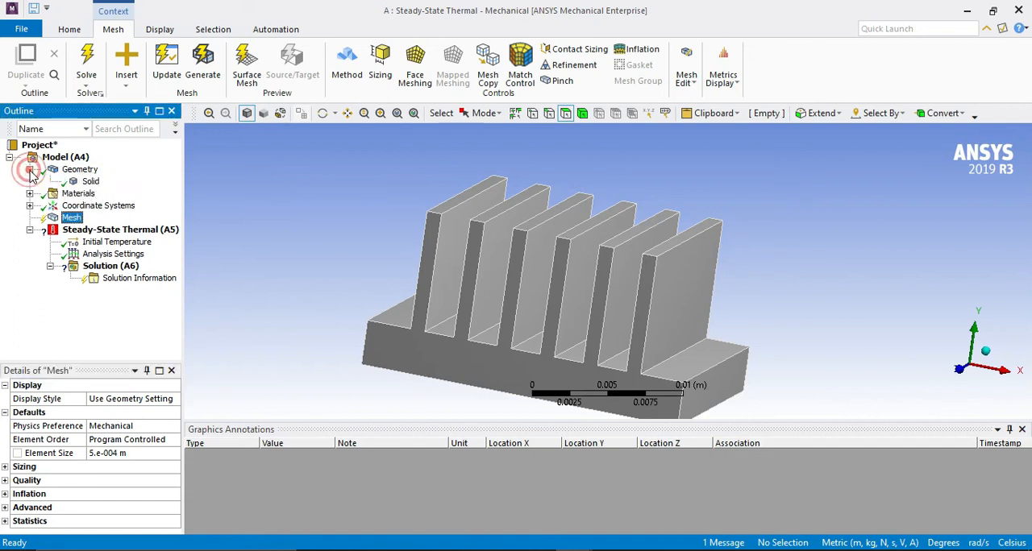
pyautogui.click(90, 182)
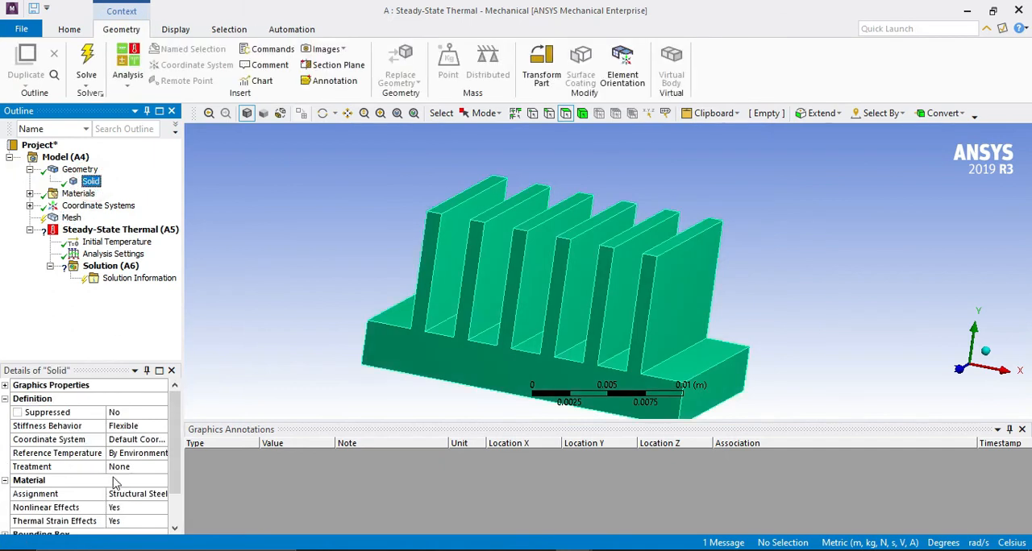
pyautogui.click(142, 494)
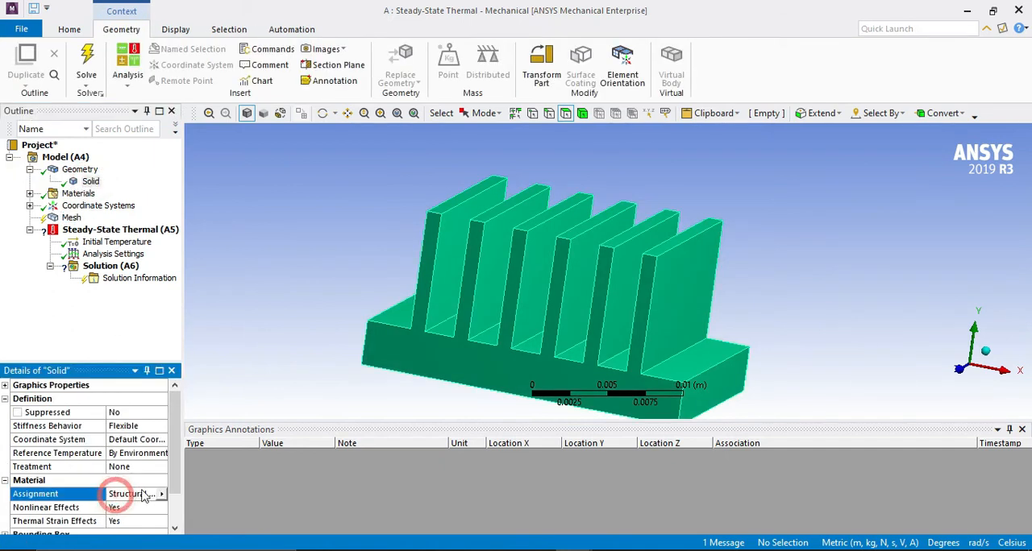
pyautogui.click(162, 493)
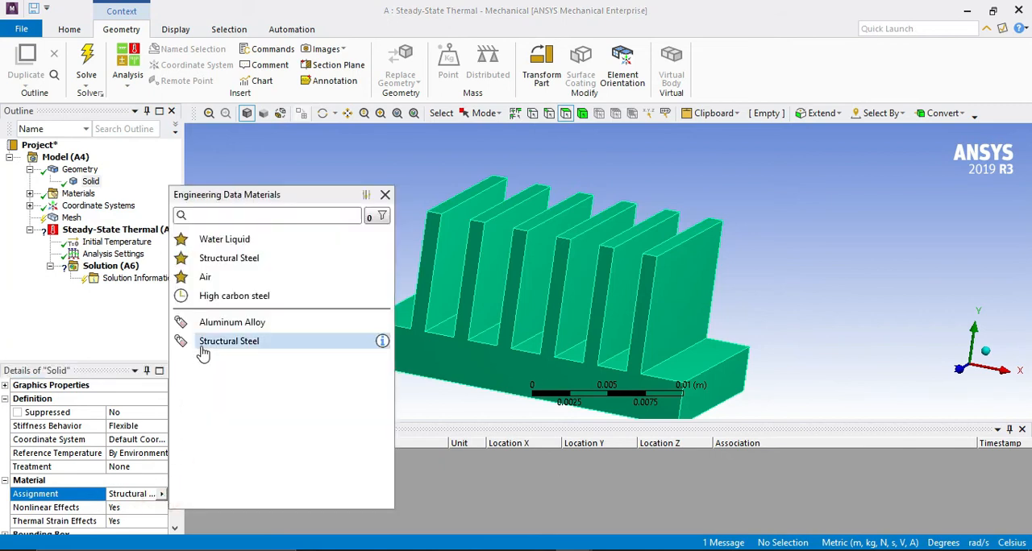
pyautogui.click(242, 322)
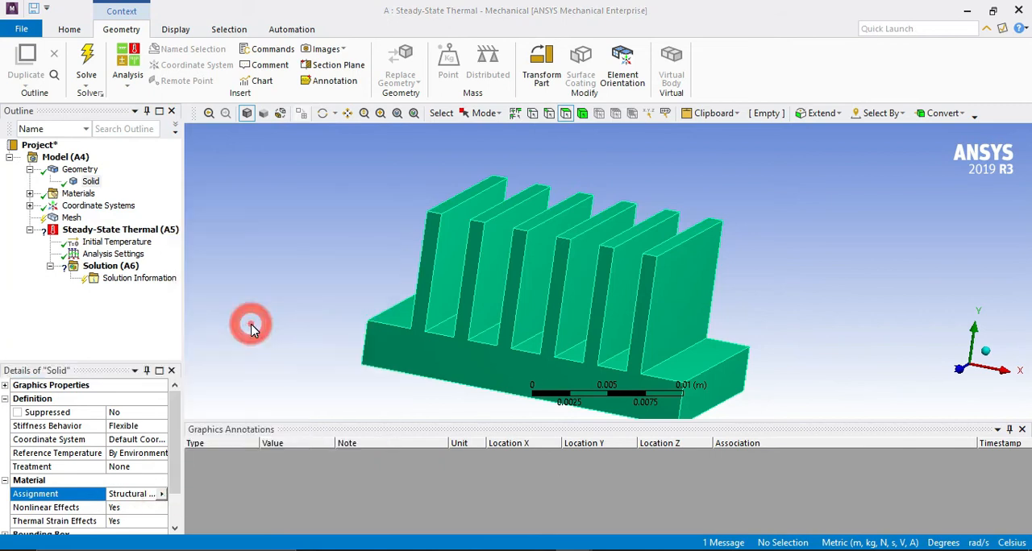
# Update the mesh of the heat sink and inspect the meshed fins.
pyautogui.rightClick(77, 219)
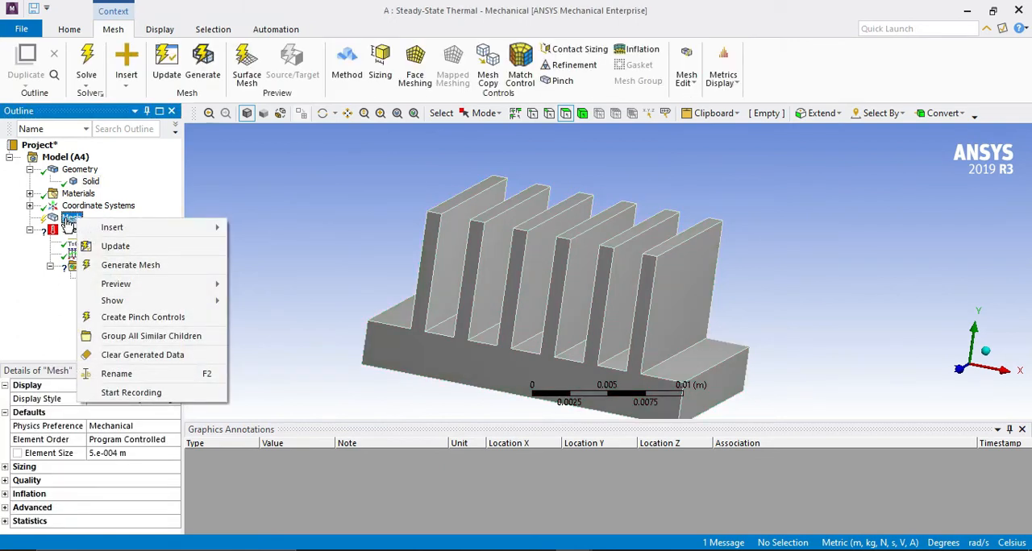
pyautogui.click(121, 247)
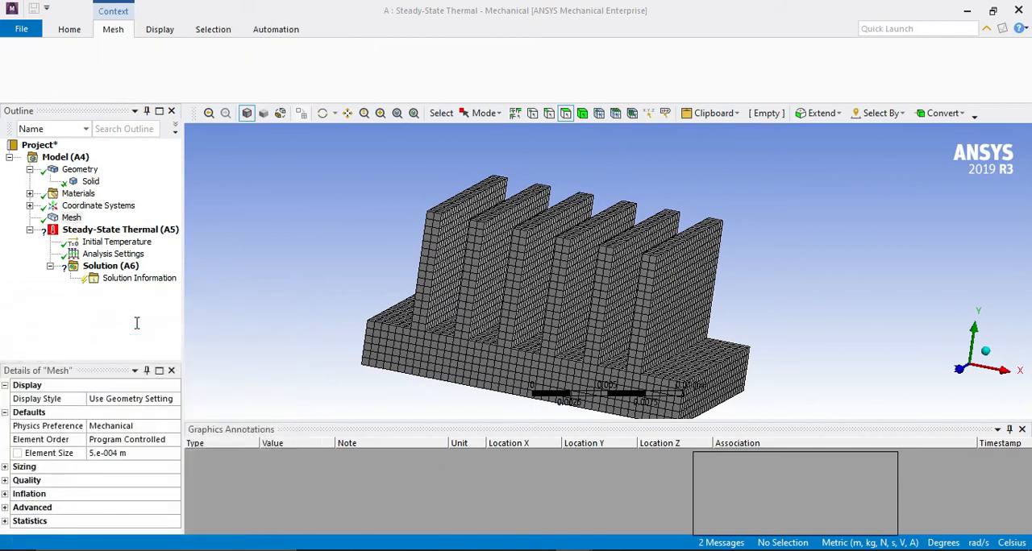
pyautogui.moveTo(811, 283); pyautogui.dragTo(576, 338, button='middle')
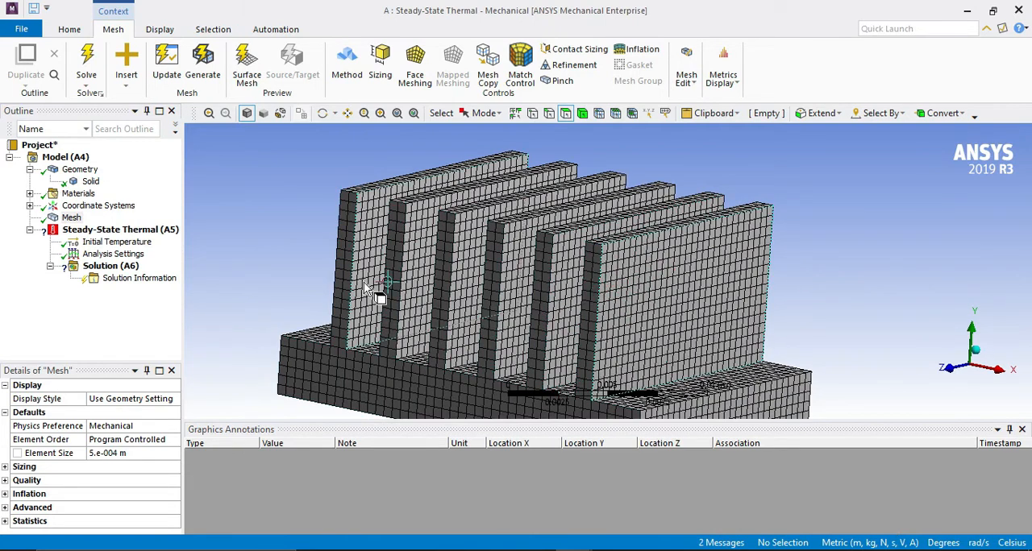
# Insert a Heat Flux load in the Steady-State Thermal analysis, check the exercise sheet's boundary conditions and return to Mechanical.
pyautogui.rightClick(104, 234)
pyautogui.moveTo(184, 241)
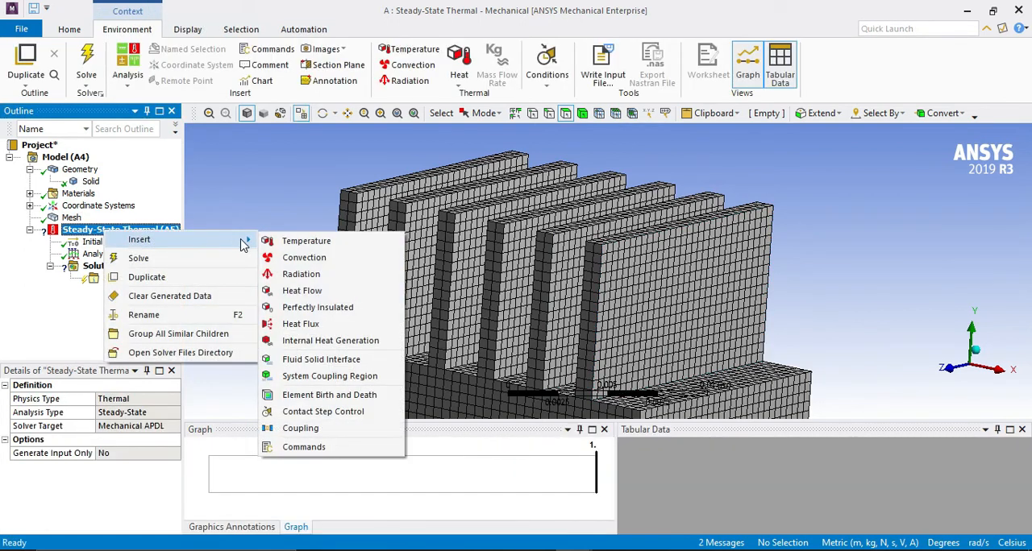
pyautogui.click(299, 323)
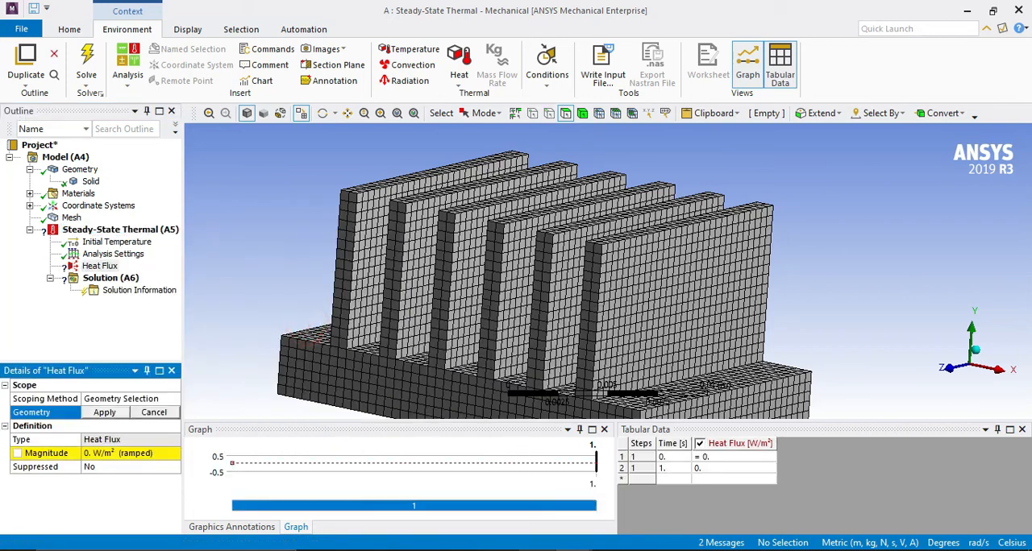
pyautogui.hotkey('alt', 'Tab')
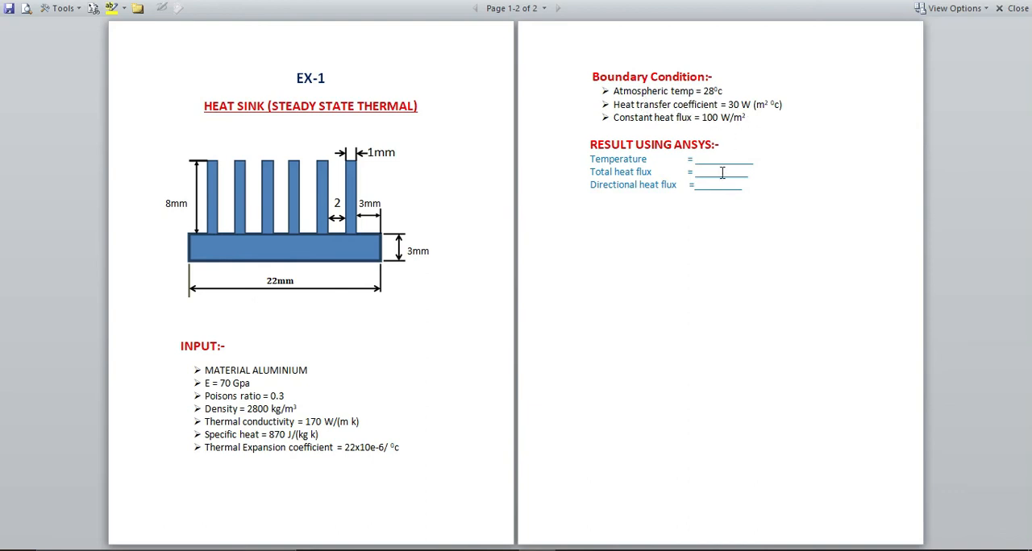
pyautogui.moveTo(575, 548)
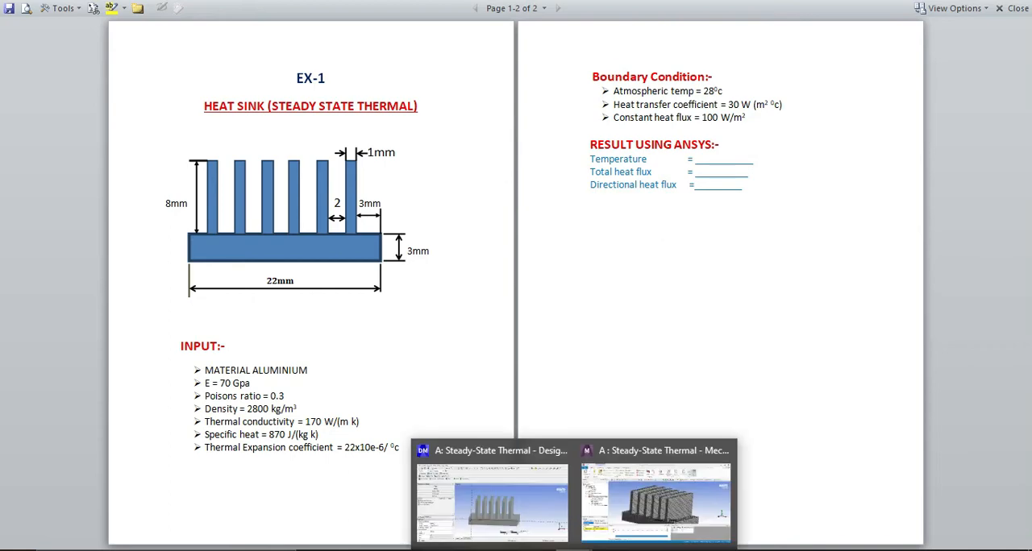
pyautogui.click(612, 504)
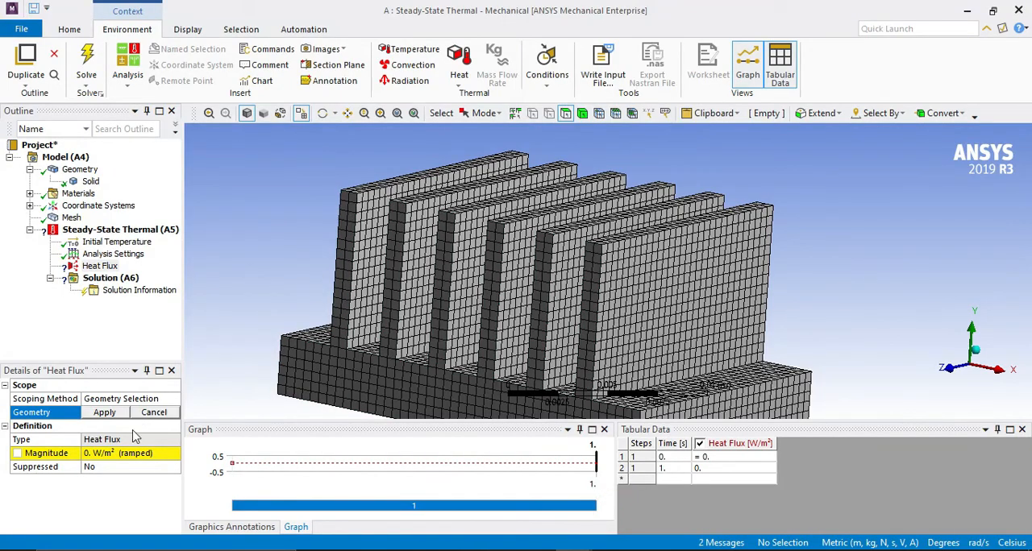
# Scope the heat flux to the underside face of the heat sink's base and set its magnitude to 100 W/m².
pyautogui.moveTo(298, 401); pyautogui.dragTo(427, 316, button='middle')
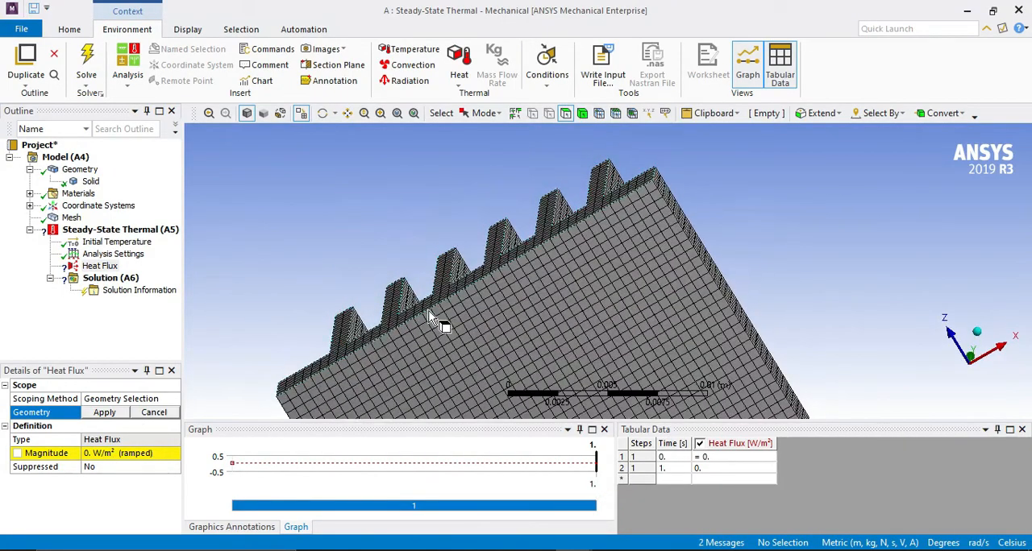
pyautogui.scroll(-3, 500, 347)
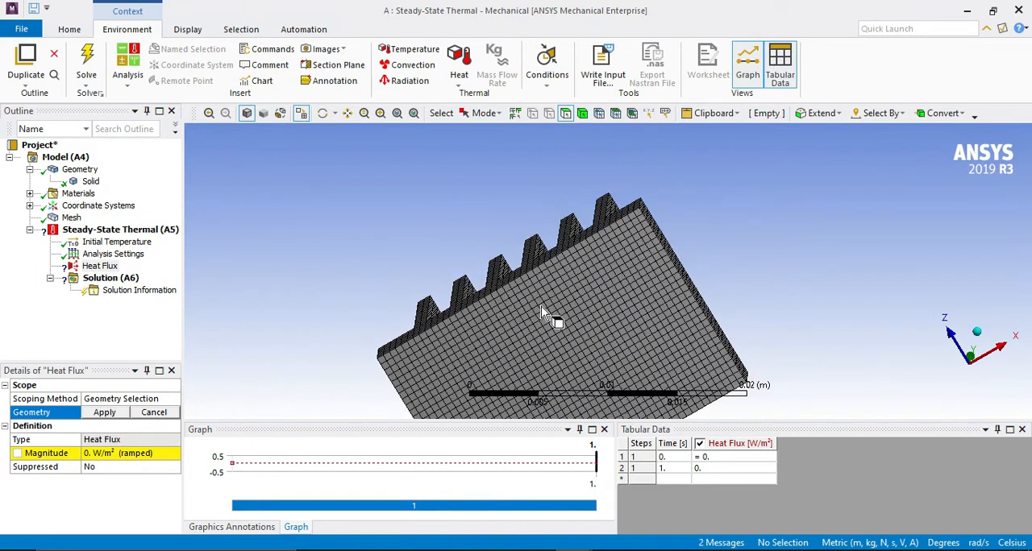
pyautogui.click(565, 341)
pyautogui.click(104, 412)
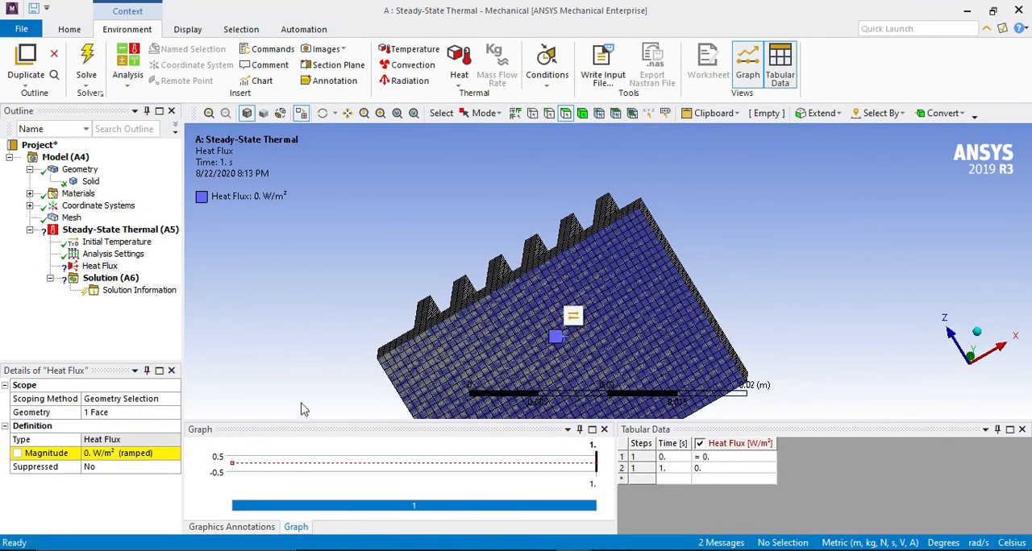
pyautogui.click(101, 456)
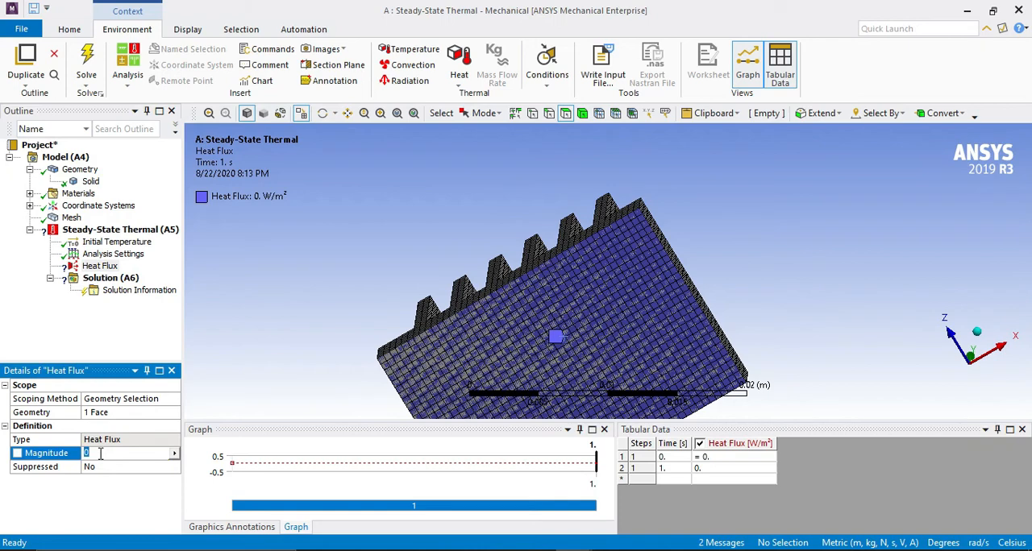
pyautogui.press('Return')
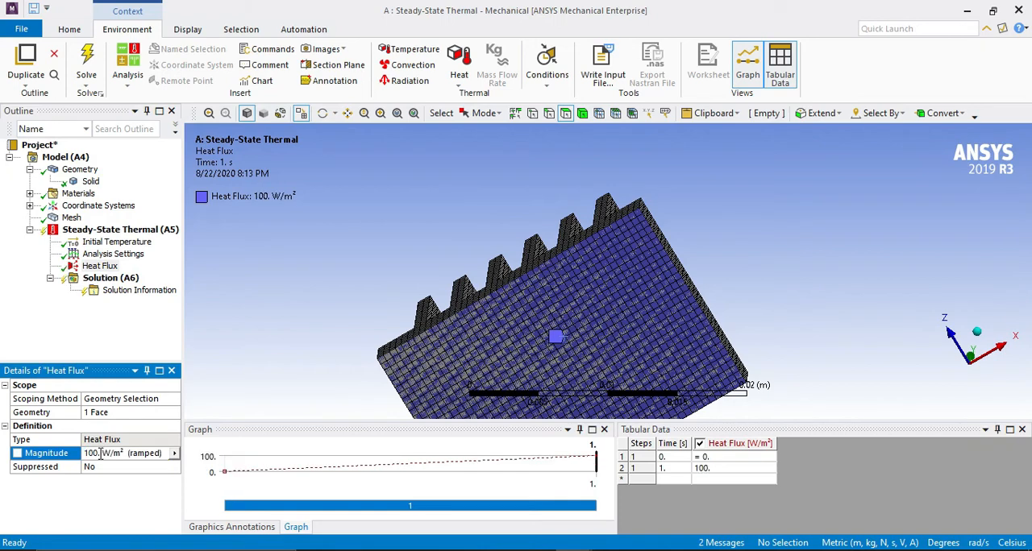
# Insert a Convection load in the Steady-State Thermal analysis and scope it to the whole heat sink body.
pyautogui.moveTo(375, 234); pyautogui.dragTo(374, 285, button='middle')
pyautogui.rightClick(141, 232)
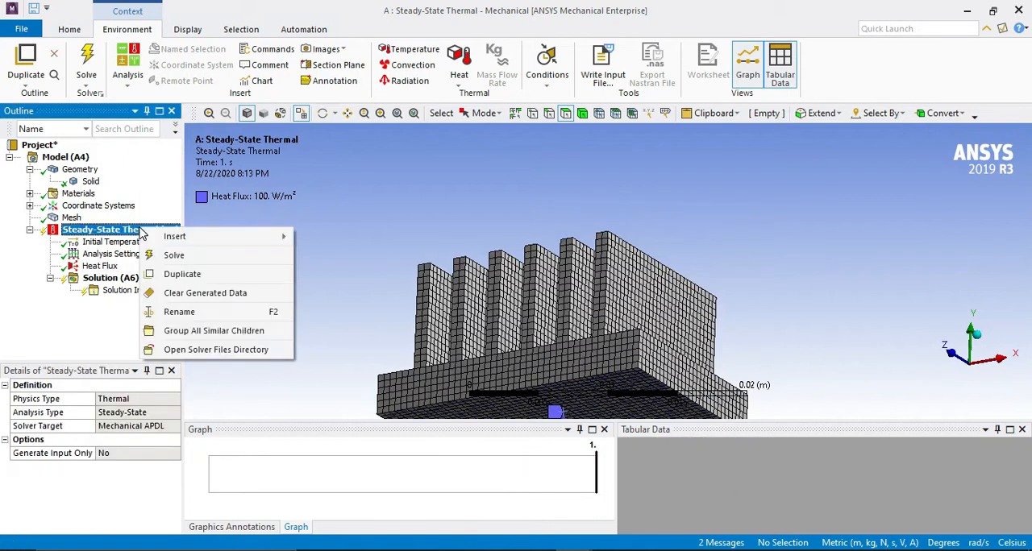
pyautogui.moveTo(175, 238)
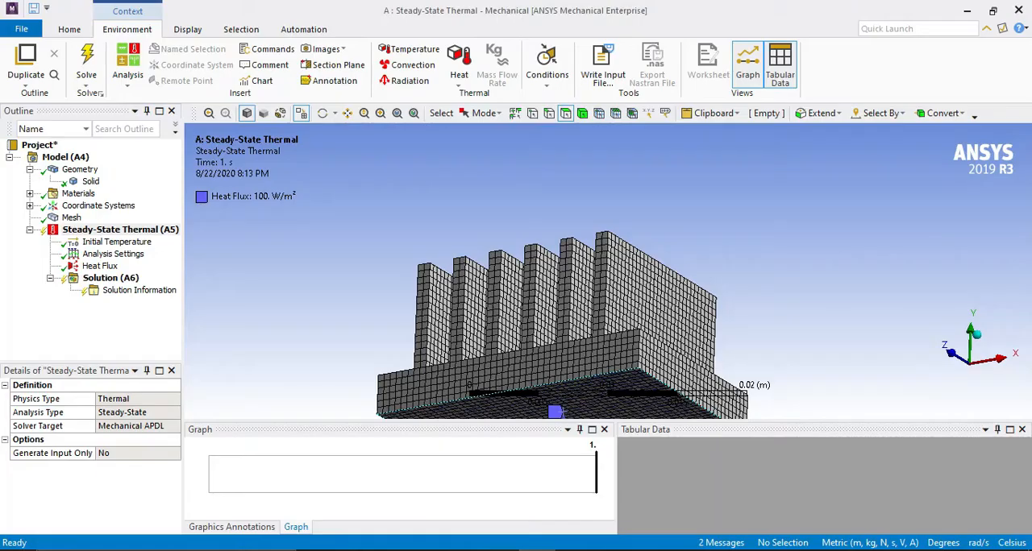
pyautogui.rightClick(134, 233)
pyautogui.moveTo(242, 240)
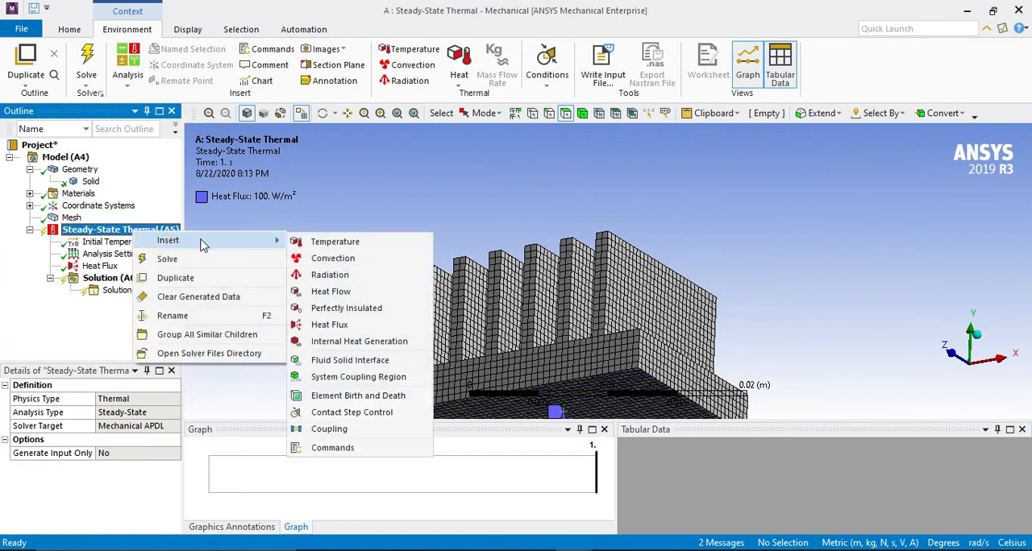
pyautogui.click(332, 259)
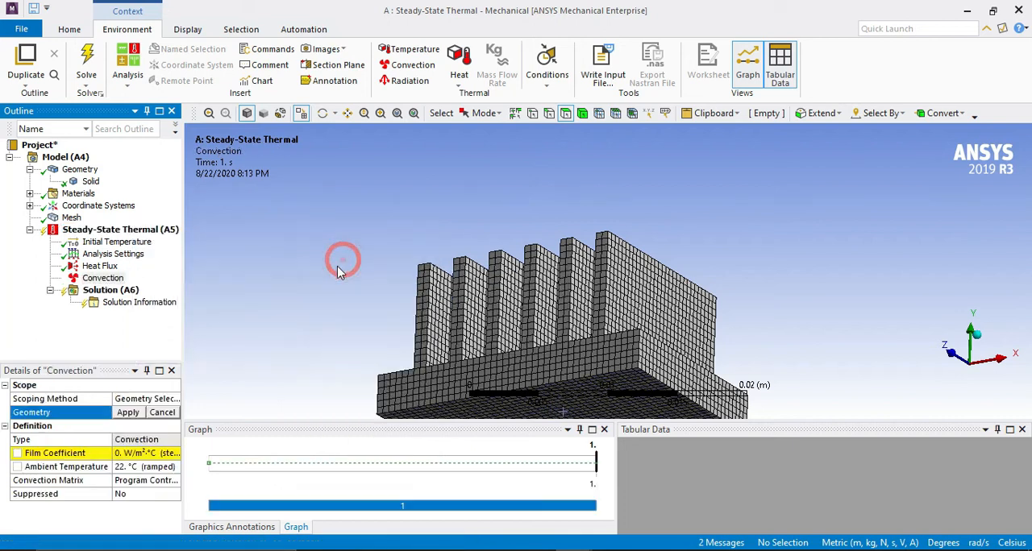
pyautogui.click(582, 114)
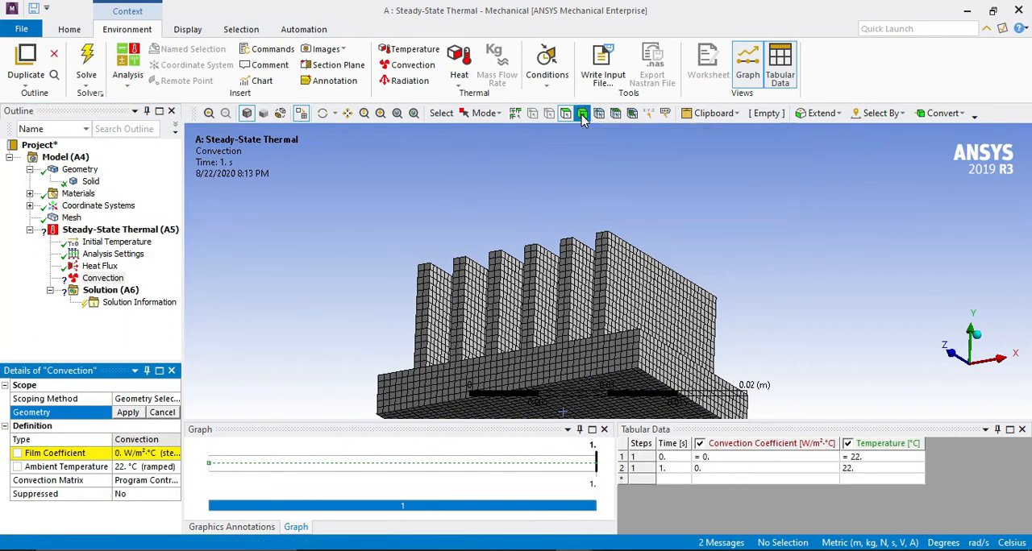
pyautogui.click(567, 290)
pyautogui.click(128, 412)
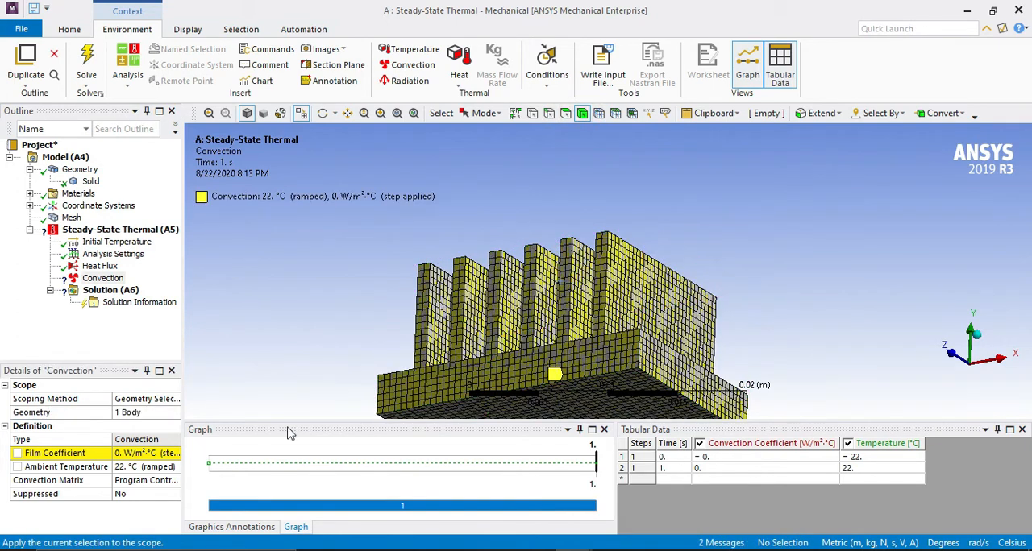
# Set the convection's film coefficient to 30 W/m²·°C and its ambient temperature to 28 °C, checking the values against the exercise sheet.
pyautogui.click(121, 454)
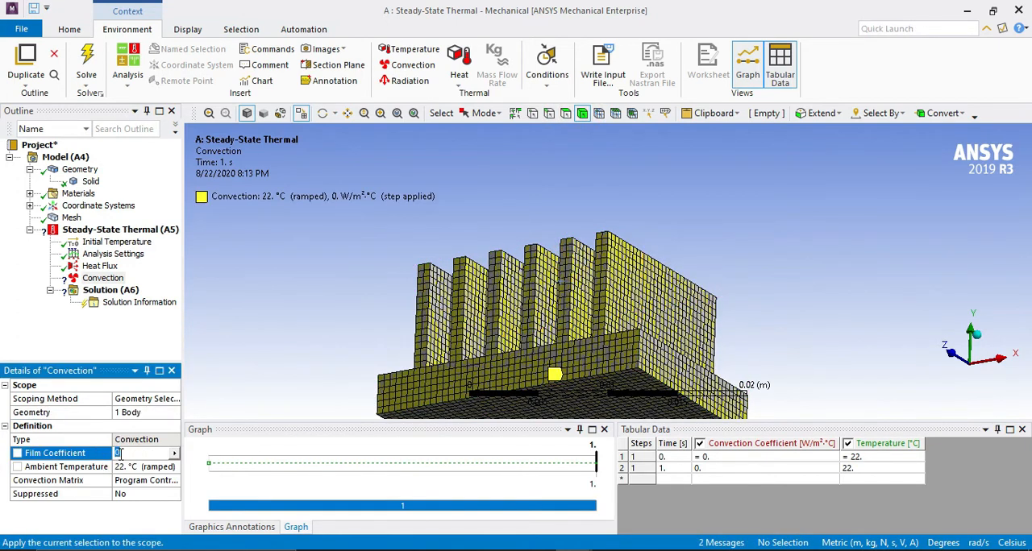
pyautogui.write('30')
pyautogui.press('Return')
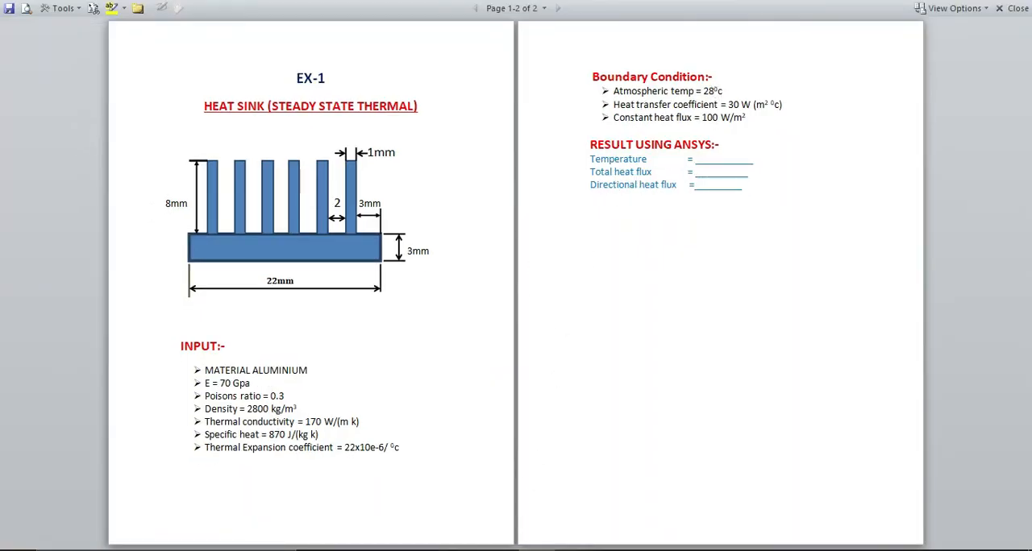
pyautogui.click(625, 507)
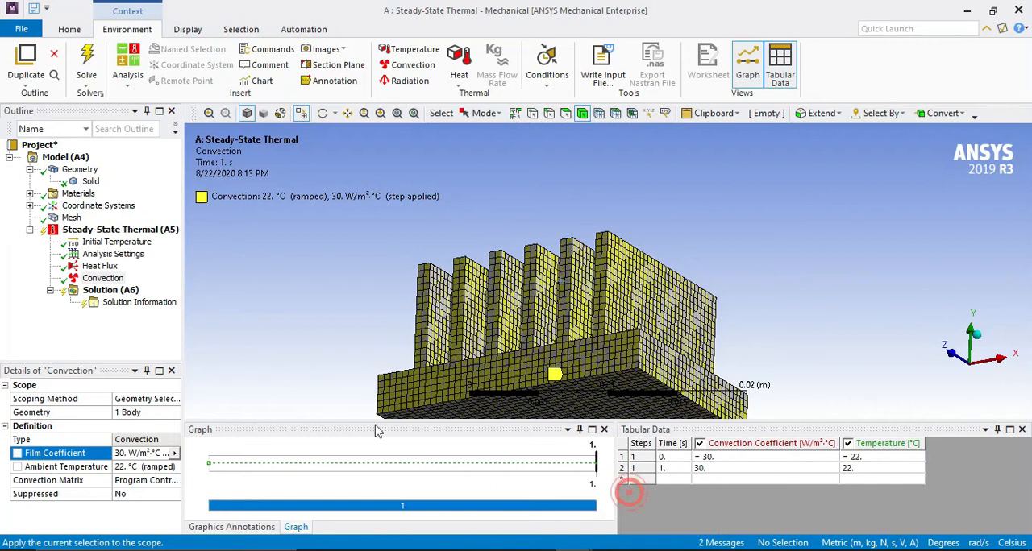
pyautogui.click(127, 471)
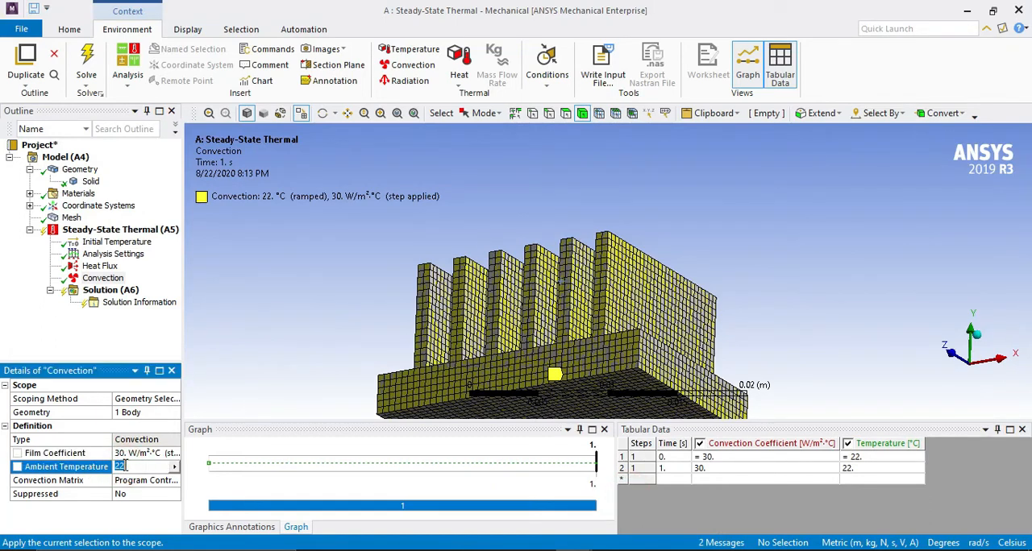
pyautogui.write('28')
pyautogui.press('Return')
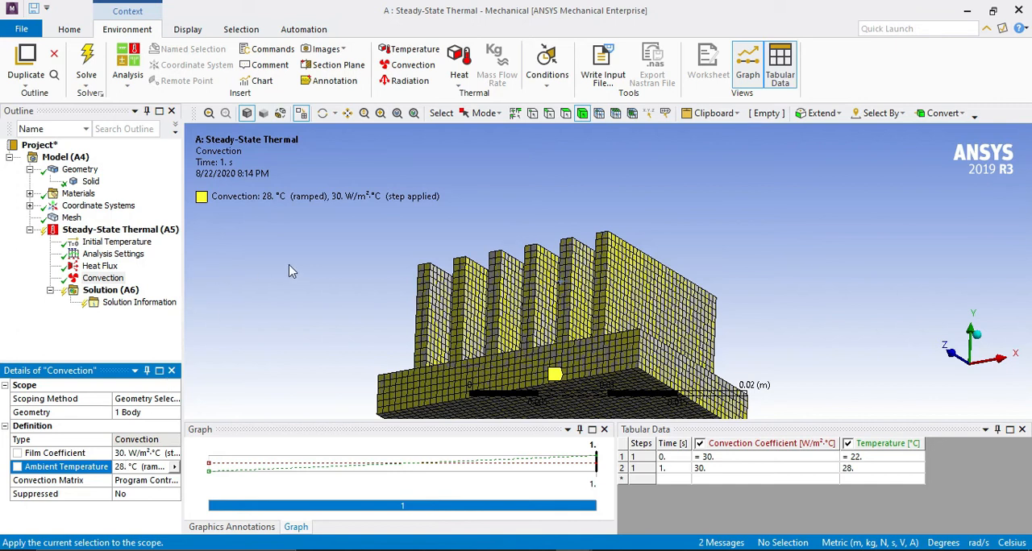
# Solve the steady-state thermal analysis and add a Temperature result to the solution.
pyautogui.click(87, 64)
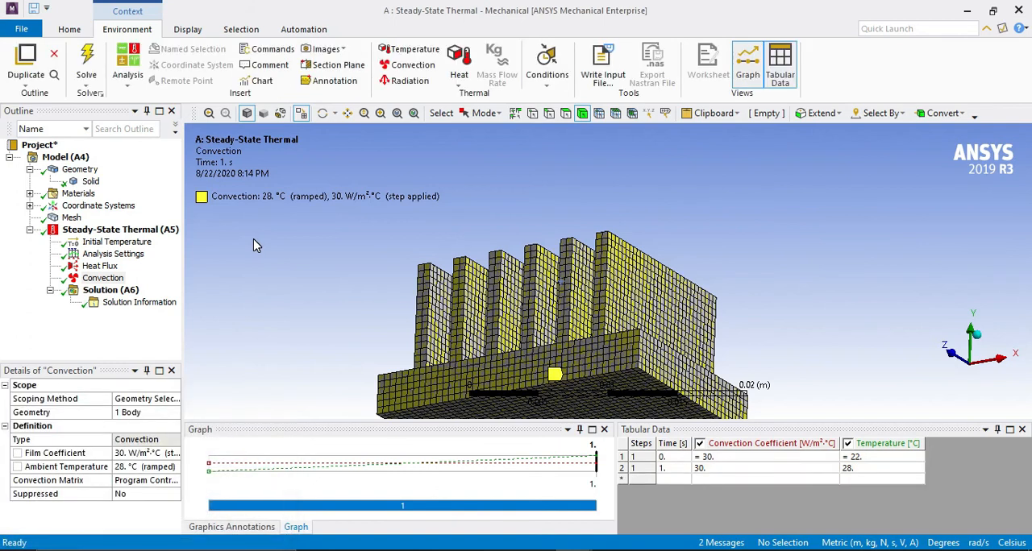
pyautogui.click(109, 292)
pyautogui.rightClick(110, 293)
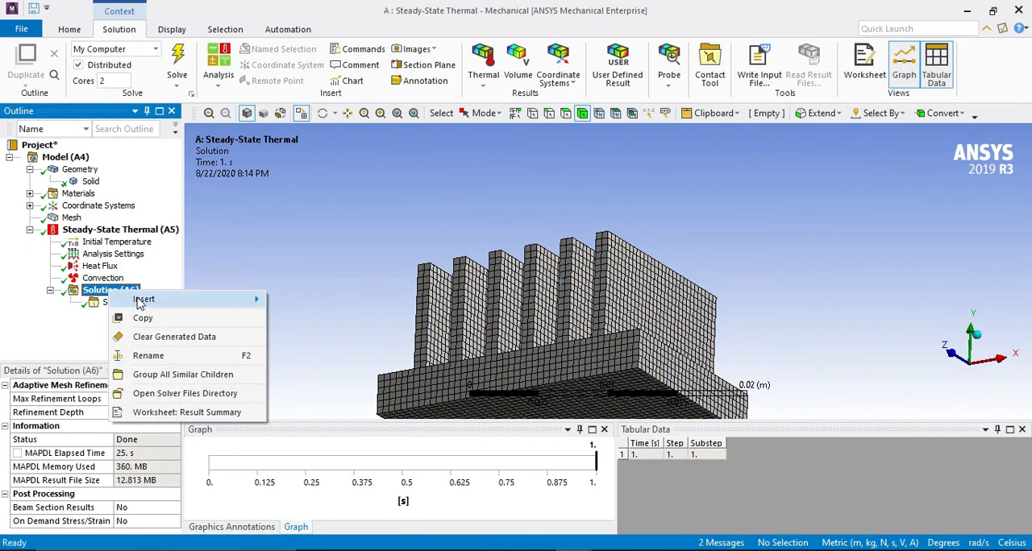
pyautogui.moveTo(230, 306)
pyautogui.moveTo(305, 307)
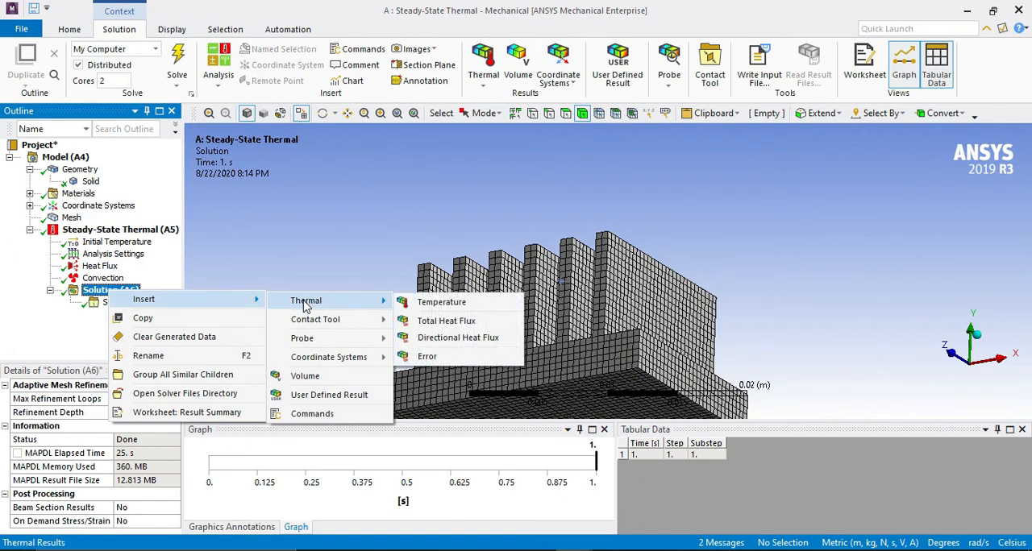
pyautogui.click(462, 307)
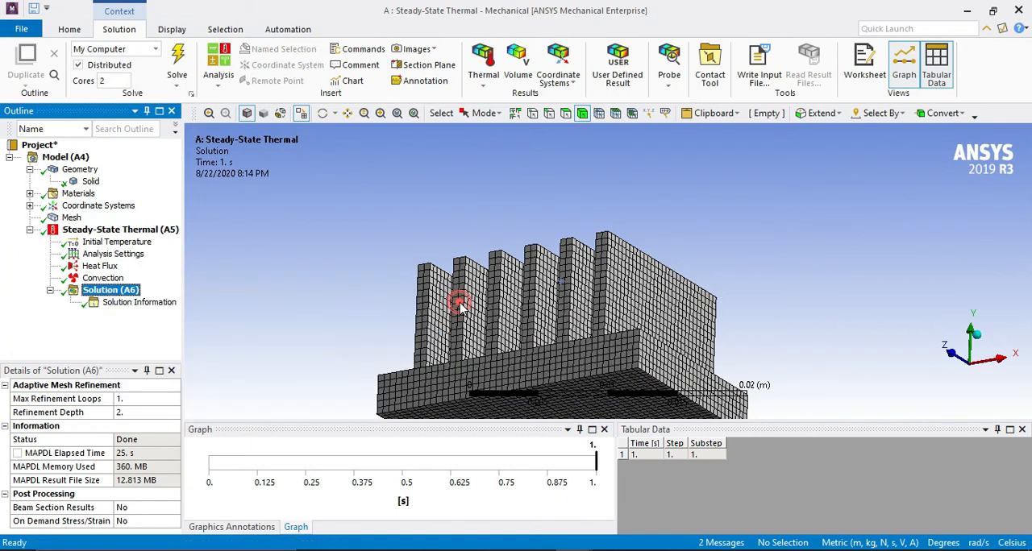
# Add Total Heat Flux and Directional Heat Flux results to the solution.
pyautogui.rightClick(109, 291)
pyautogui.moveTo(160, 299)
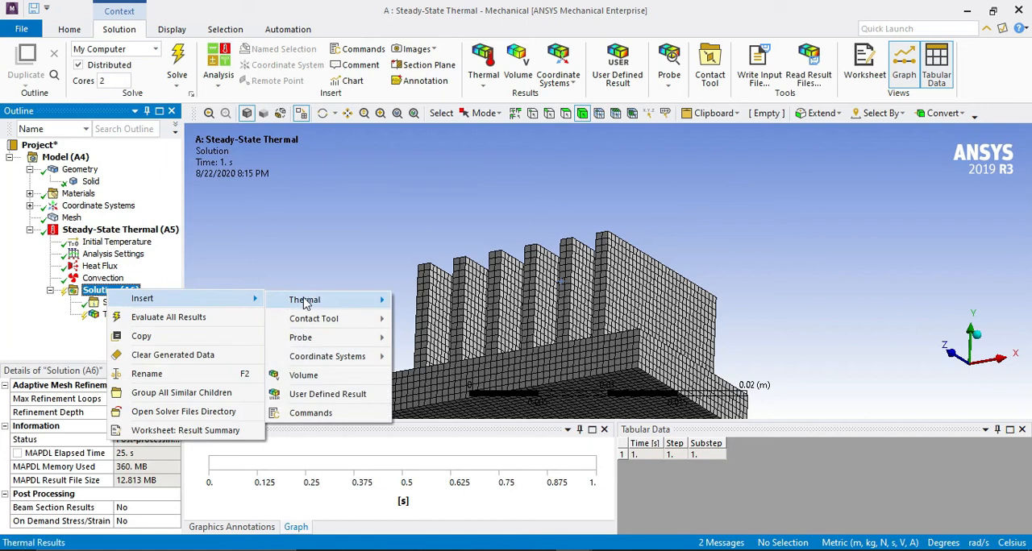
pyautogui.moveTo(305, 296)
pyautogui.click(435, 319)
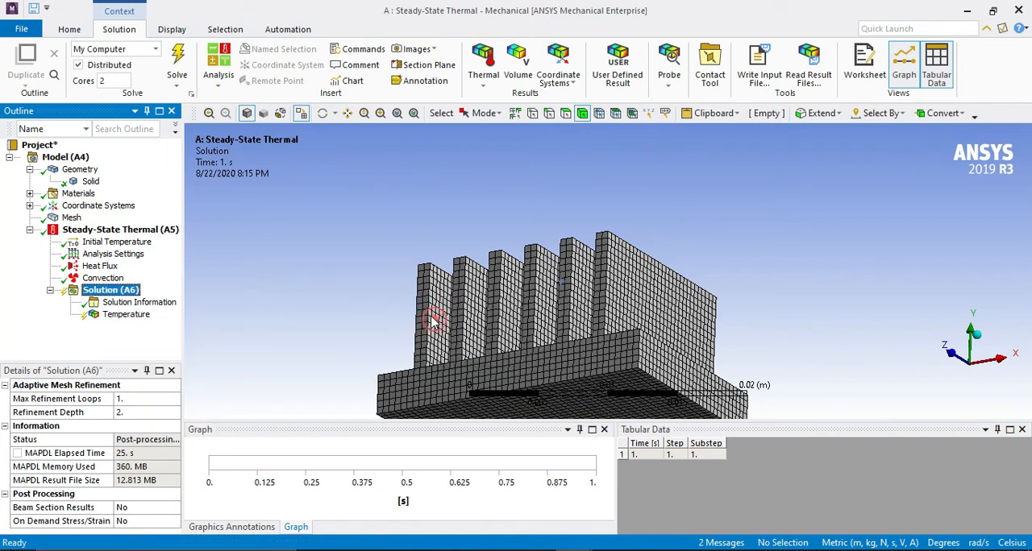
pyautogui.rightClick(110, 290)
pyautogui.moveTo(202, 298)
pyautogui.moveTo(274, 300)
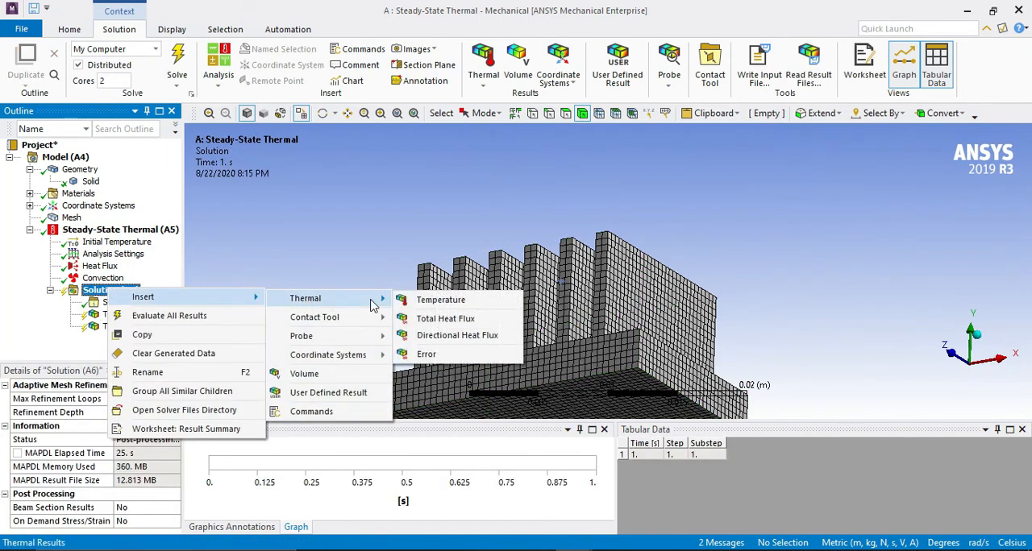
pyautogui.click(435, 335)
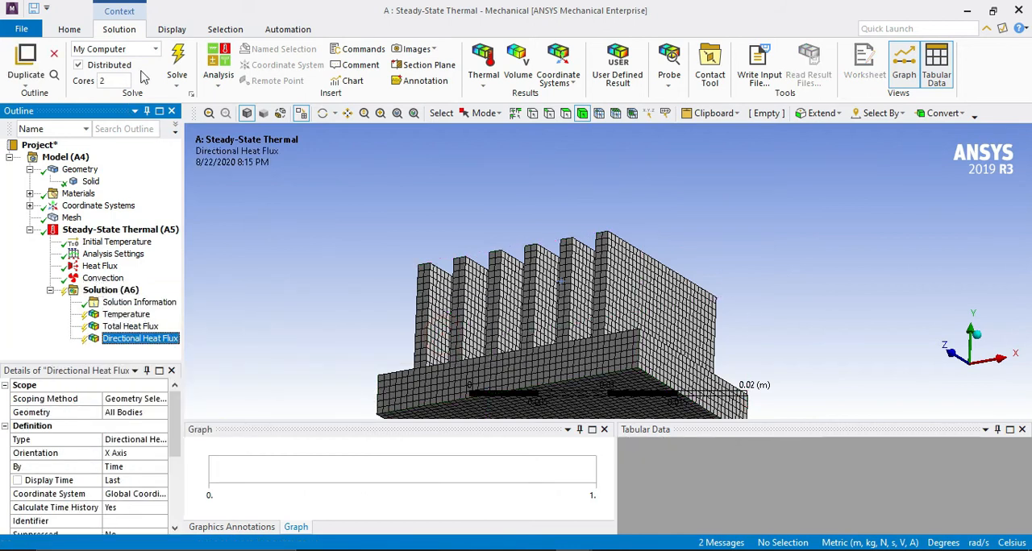
# Evaluate the added results, inspect the directional heat flux plot and display the Temperature contours on the heat sink.
pyautogui.click(177, 63)
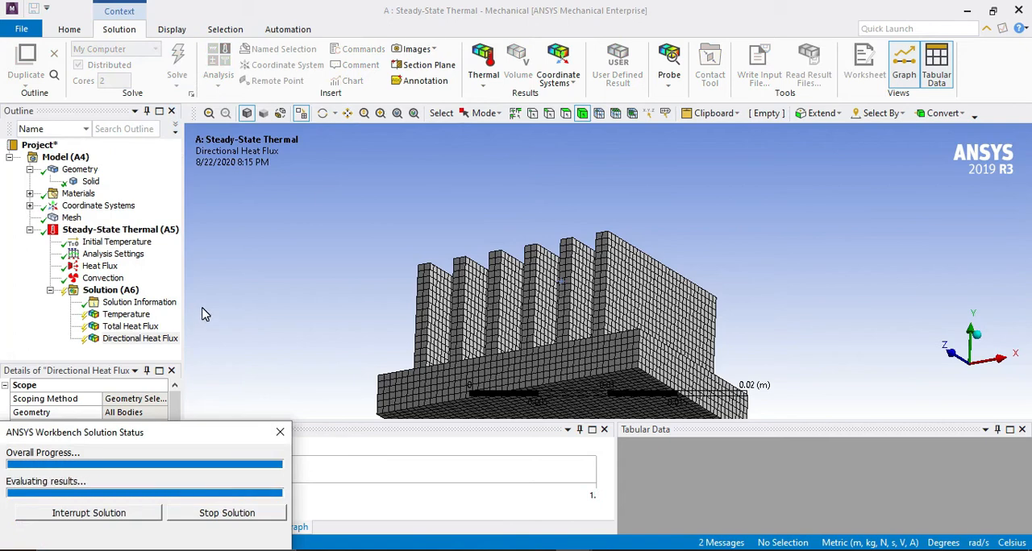
pyautogui.moveTo(410, 258); pyautogui.dragTo(450, 282)
pyautogui.moveTo(526, 266); pyautogui.dragTo(572, 280)
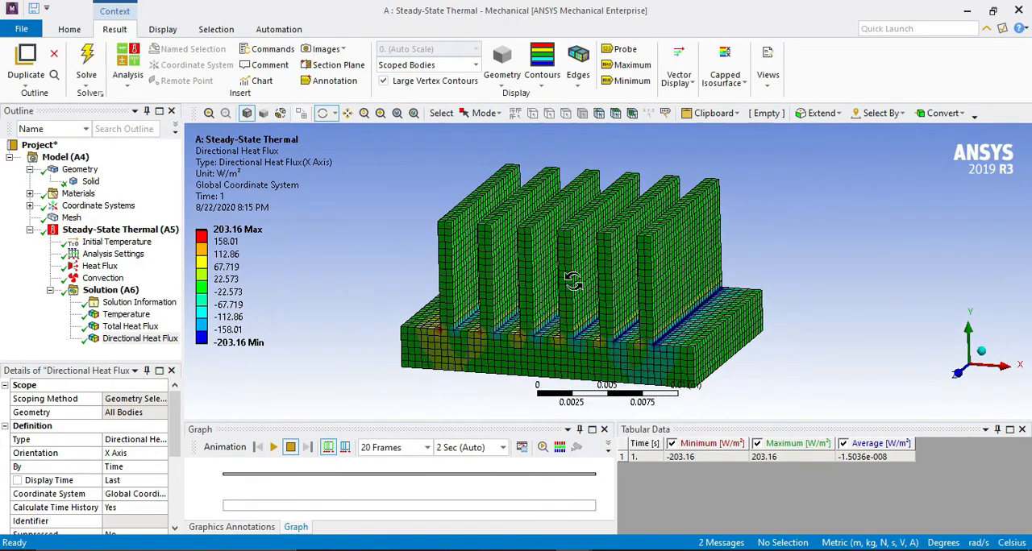
pyautogui.scroll(2, 572, 280)
pyautogui.click(121, 316)
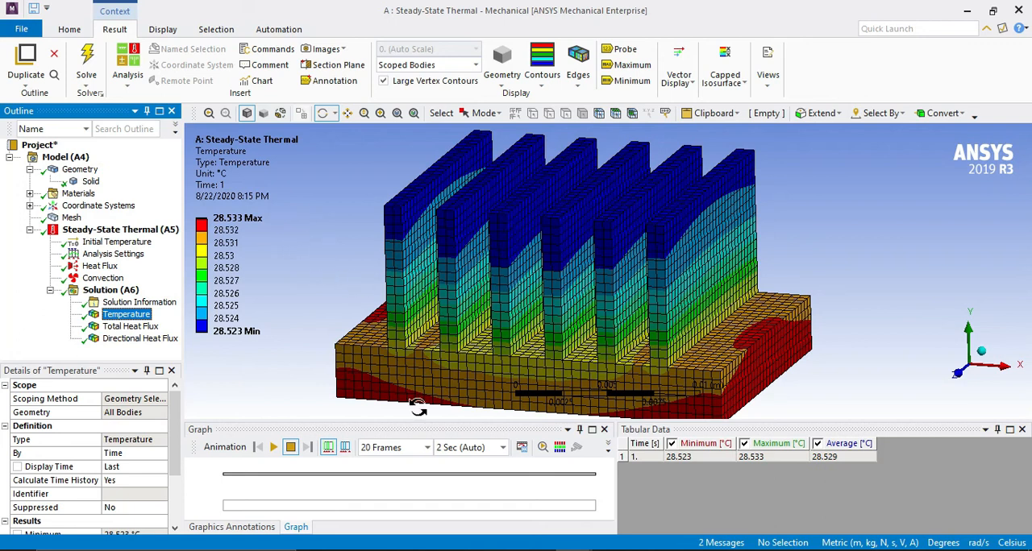
# Play the Temperature animation, switch to Total Heat Flux, animate it while viewing the fins from several angles, and stop the playback.
pyautogui.click(274, 447)
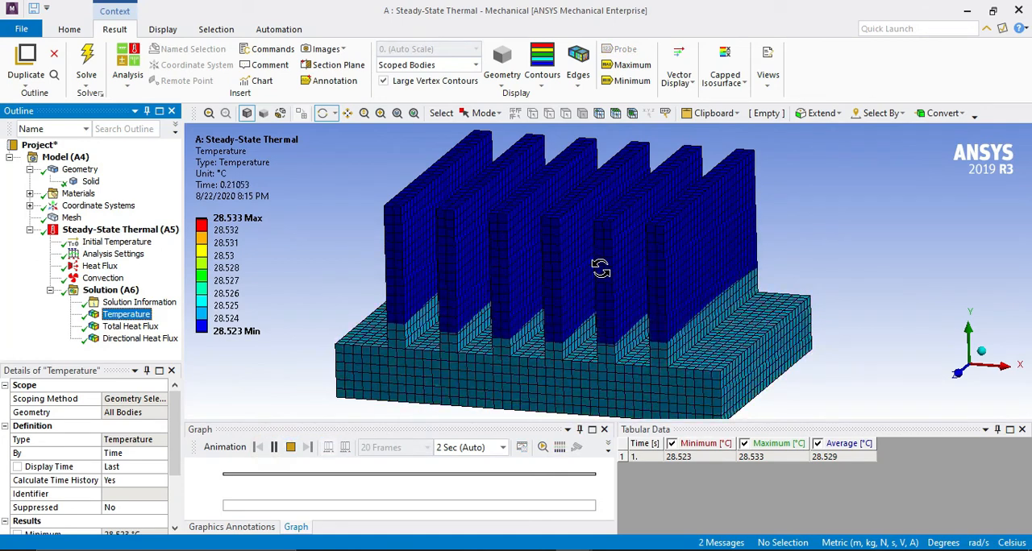
pyautogui.click(132, 326)
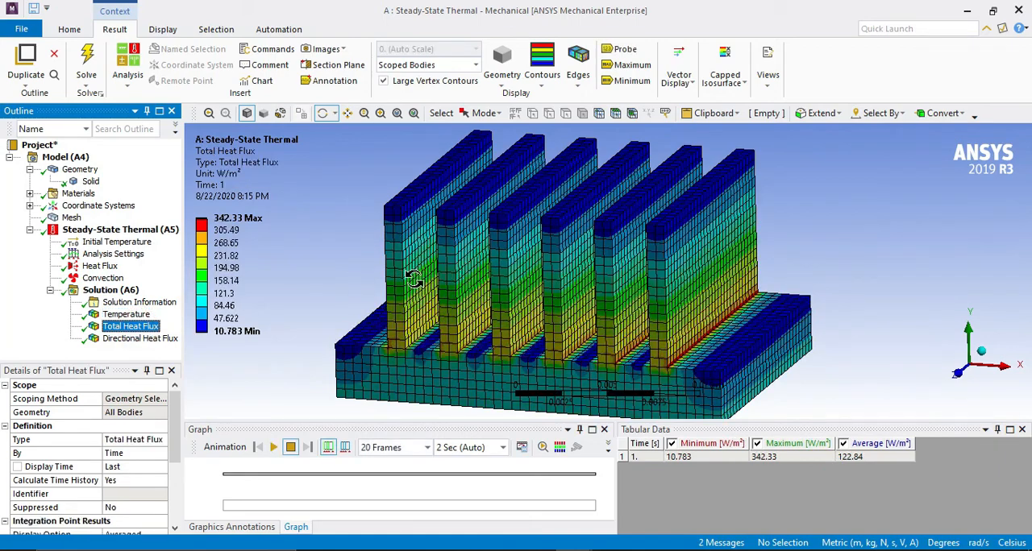
pyautogui.moveTo(472, 264); pyautogui.dragTo(554, 290)
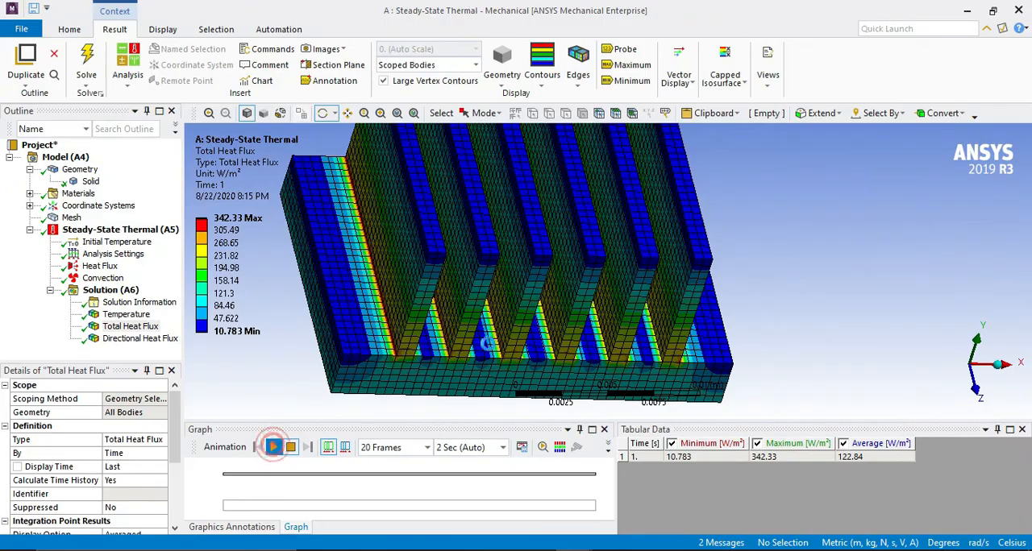
pyautogui.click(273, 447)
pyautogui.moveTo(617, 280); pyautogui.dragTo(670, 258)
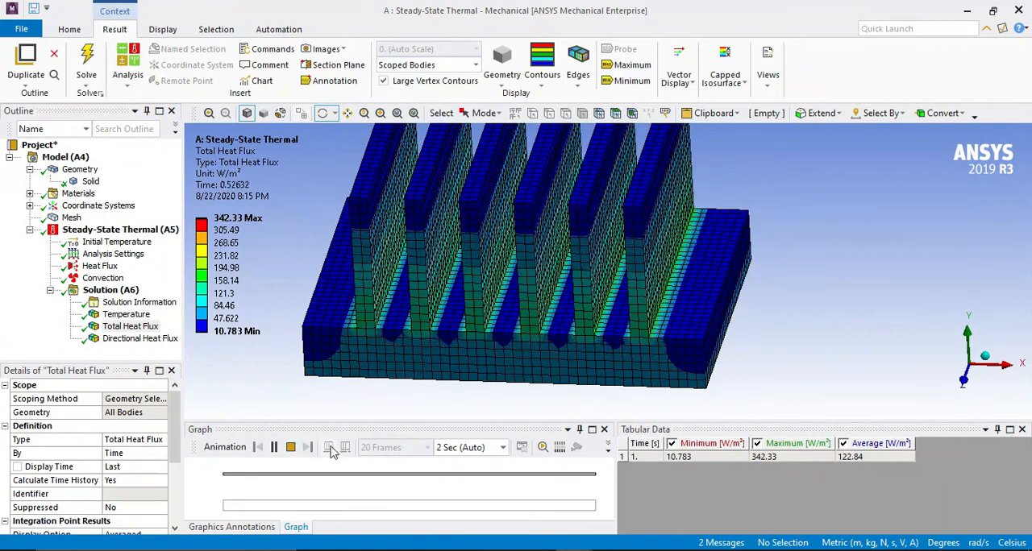
pyautogui.click(290, 448)
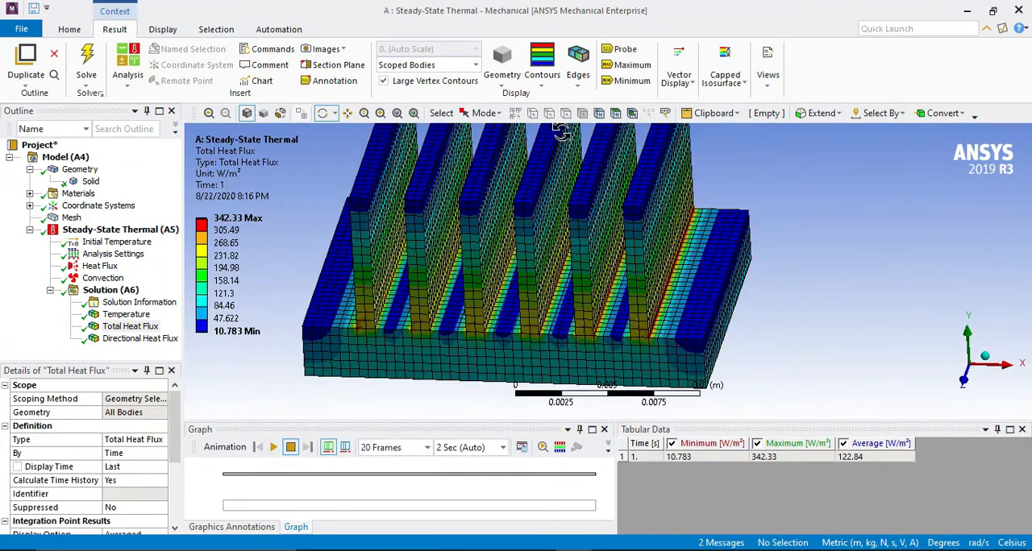
# Display the Total Heat Flux result as vectors and set its edge display to No WireFrame.
pyautogui.click(680, 67)
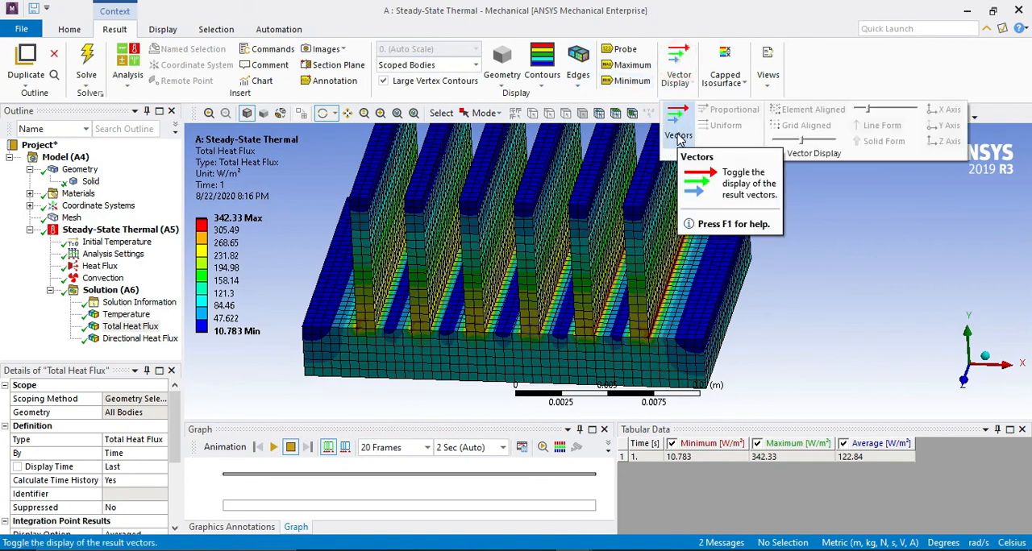
pyautogui.click(679, 138)
pyautogui.moveTo(490, 286); pyautogui.dragTo(490, 218)
pyautogui.click(577, 79)
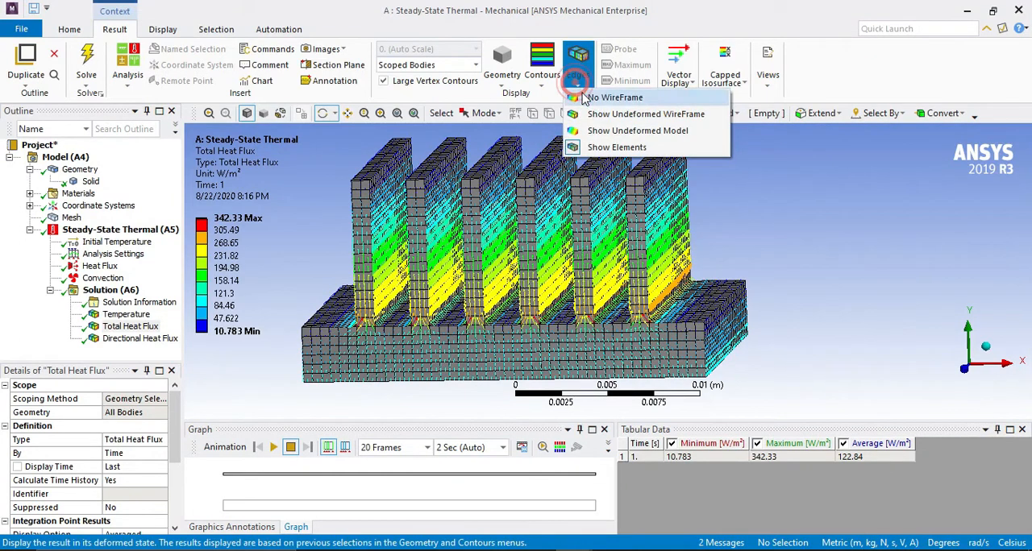
pyautogui.click(612, 98)
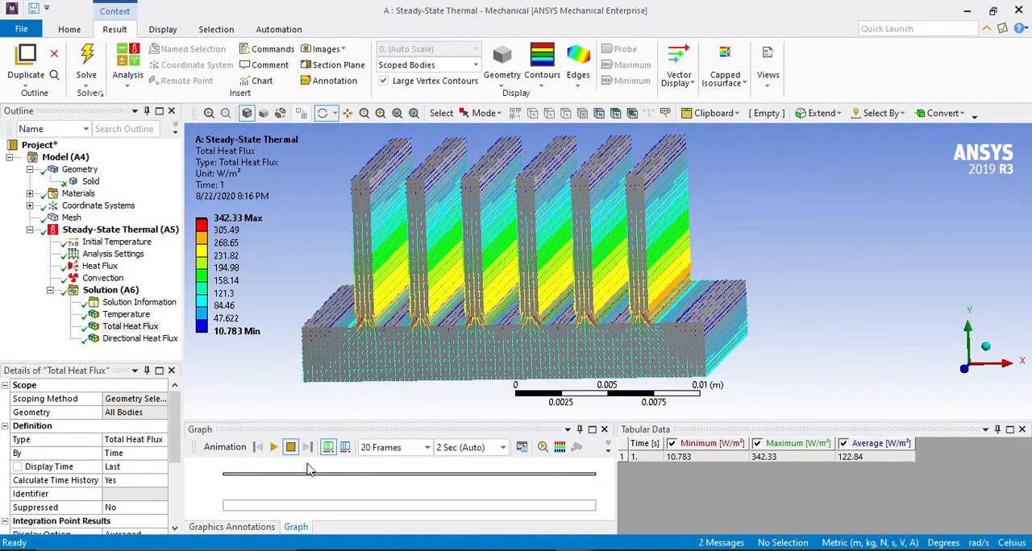
# Animate the total heat flux vectors and examine up close how they run from the base into the fins.
pyautogui.click(273, 447)
pyautogui.scroll(5, 473, 367)
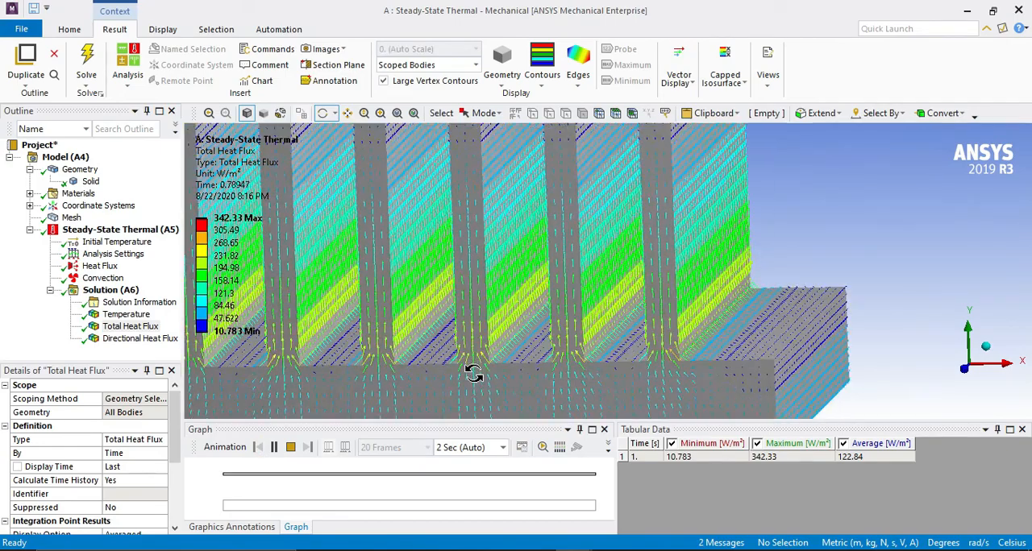
pyautogui.scroll(-2, 552, 336)
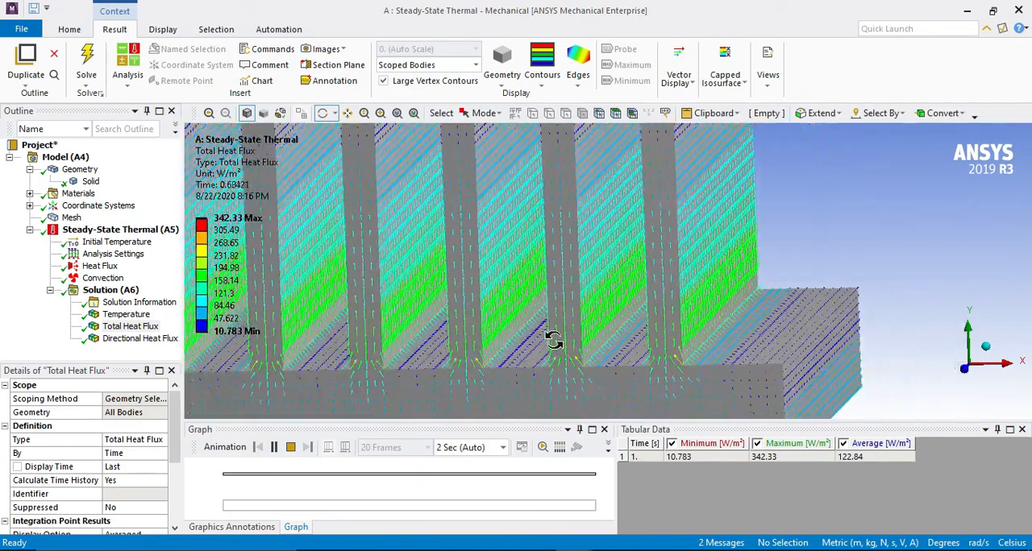
pyautogui.keyDown('ctrl'); pyautogui.moveTo(553, 338); pyautogui.dragTo(556, 291, button='middle'); pyautogui.keyUp('ctrl')
pyautogui.scroll(2, 557, 332)
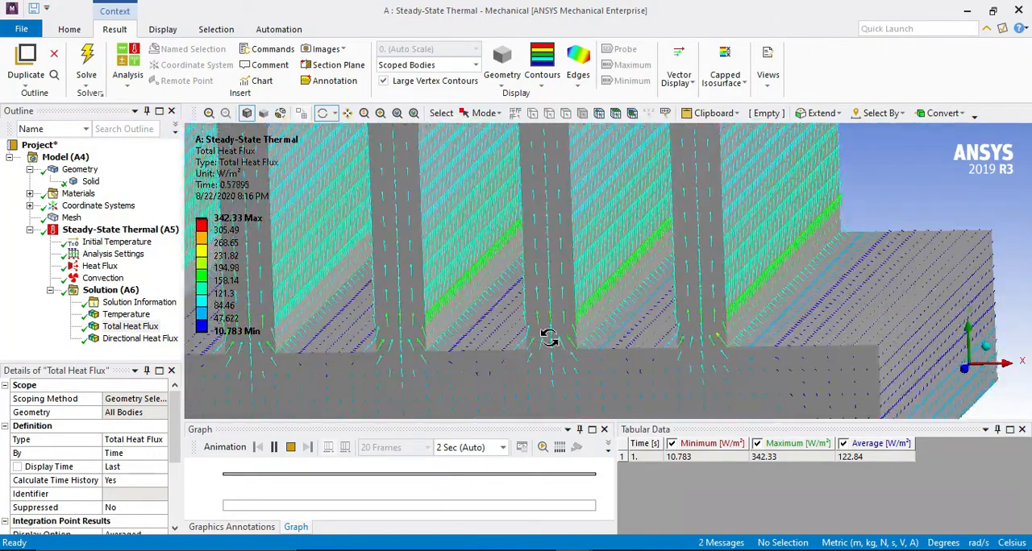
pyautogui.scroll(-7, 550, 317)
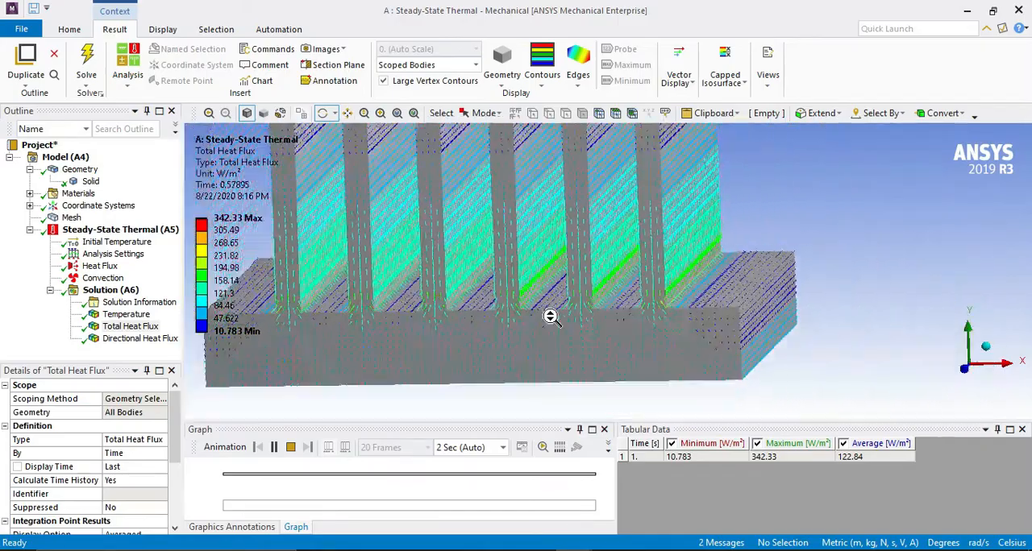
pyautogui.moveTo(577, 303)
pyautogui.mouseDown()
pyautogui.moveTo(569, 296)
pyautogui.moveTo(572, 310)
pyautogui.moveTo(583, 269)
pyautogui.moveTo(583, 309)
pyautogui.mouseUp()
pyautogui.scroll(3, 580, 358)
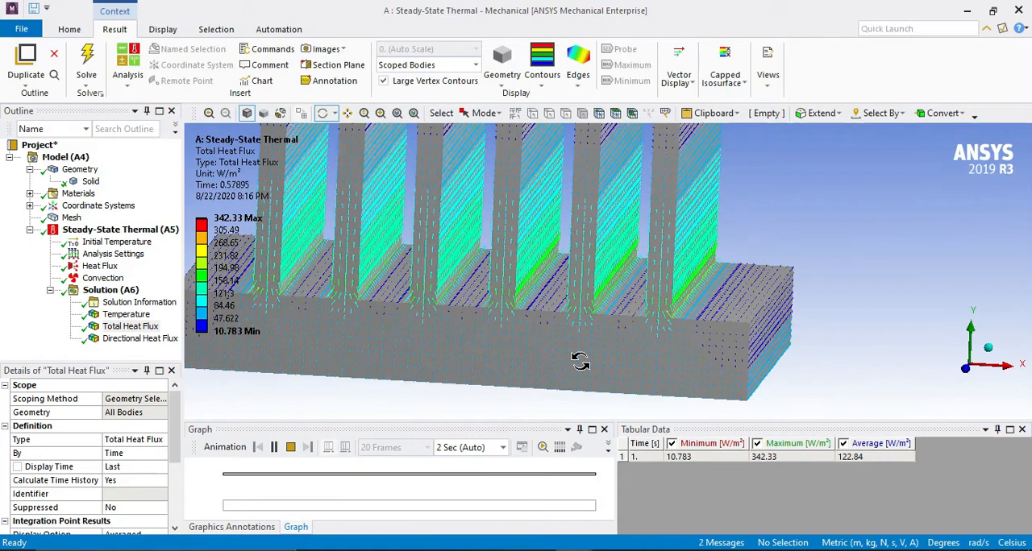
pyautogui.scroll(6, 580, 358)
pyautogui.scroll(-4, 569, 366)
pyautogui.scroll(-5, 570, 366)
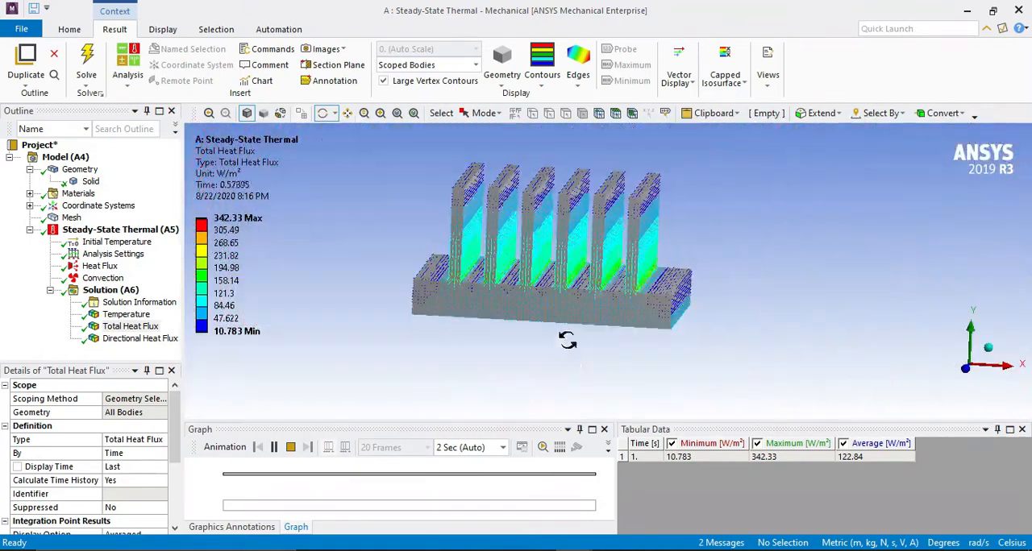
# Turn off the vector display and show the Directional Heat Flux result with the undeformed wireframe.
pyautogui.click(680, 77)
pyautogui.click(677, 119)
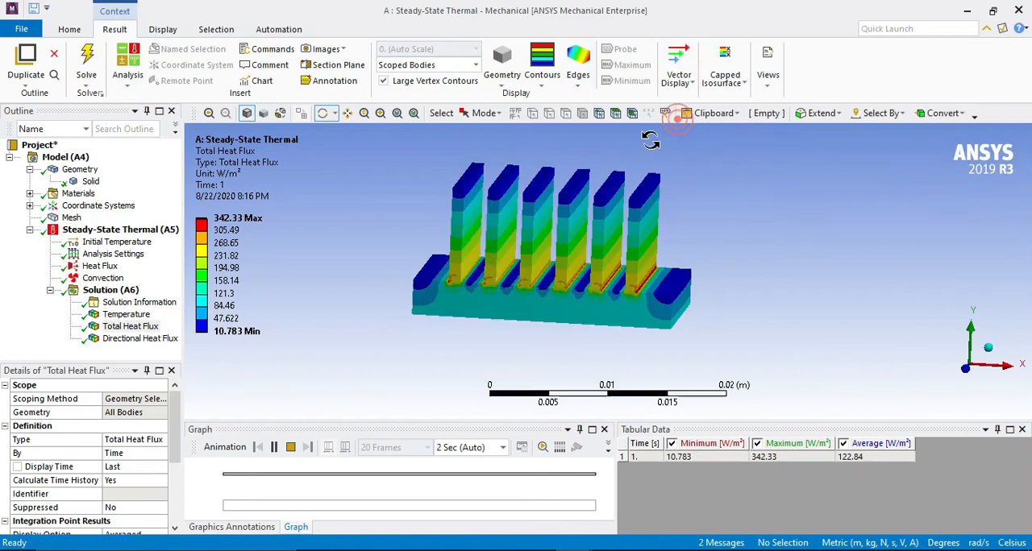
pyautogui.click(127, 339)
pyautogui.moveTo(500, 280); pyautogui.dragTo(521, 295)
pyautogui.click(578, 71)
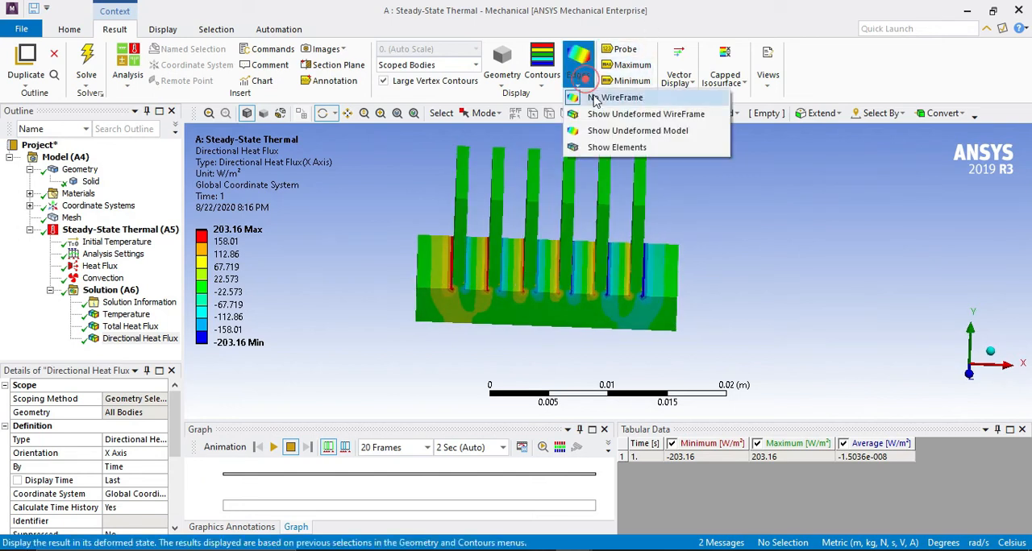
pyautogui.click(599, 118)
pyautogui.scroll(3, 592, 250)
pyautogui.moveTo(593, 251)
pyautogui.mouseDown()
pyautogui.moveTo(568, 246)
pyautogui.moveTo(582, 265)
pyautogui.mouseUp()
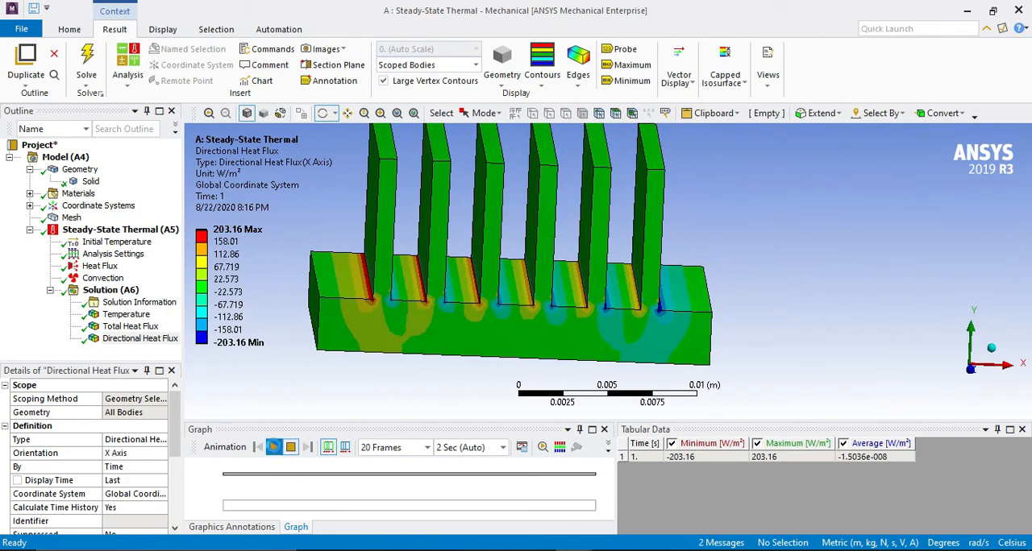
# Animate the Directional Heat Flux result around the fins, turn on the Maximum and Minimum labels, and stop the playback.
pyautogui.click(274, 447)
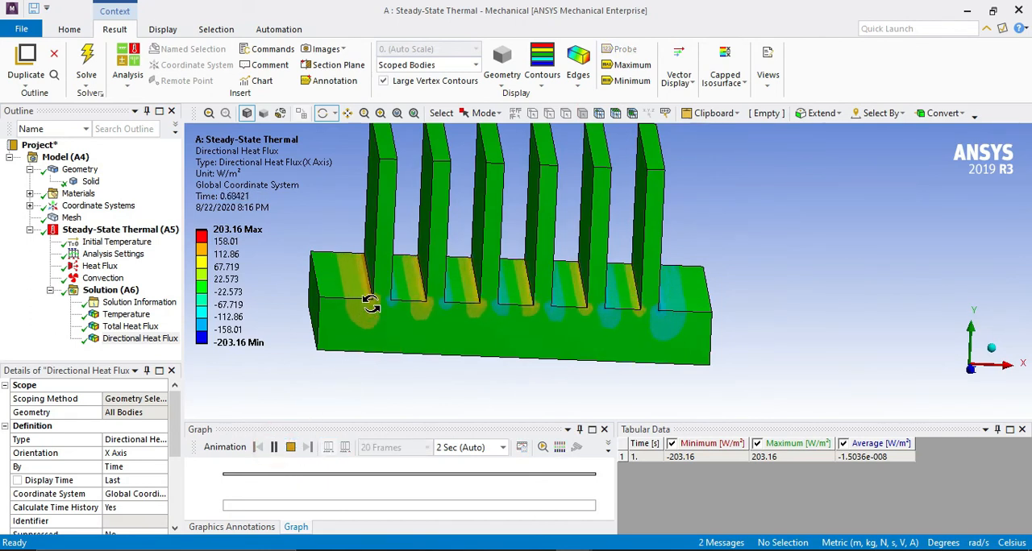
pyautogui.moveTo(451, 301); pyautogui.dragTo(367, 261)
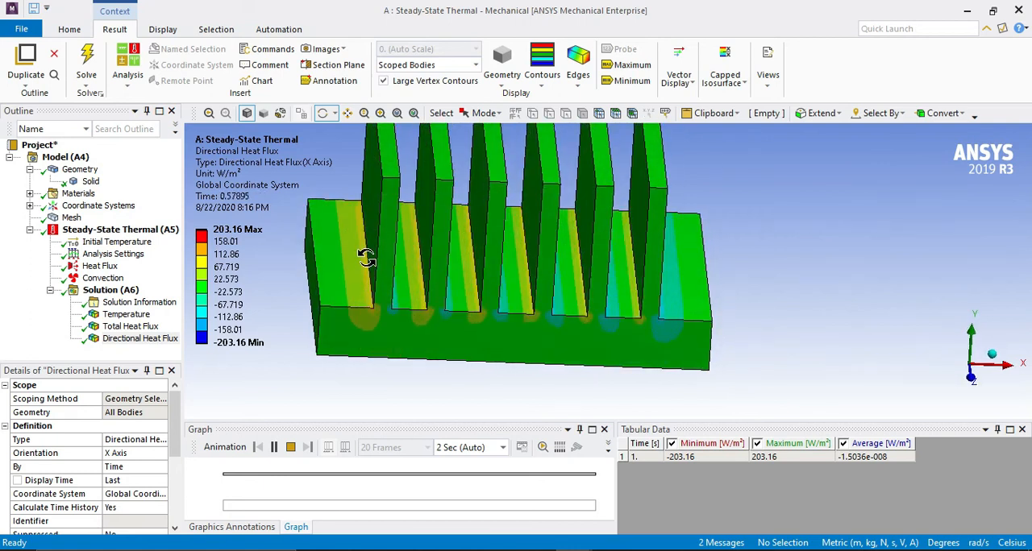
pyautogui.click(228, 232)
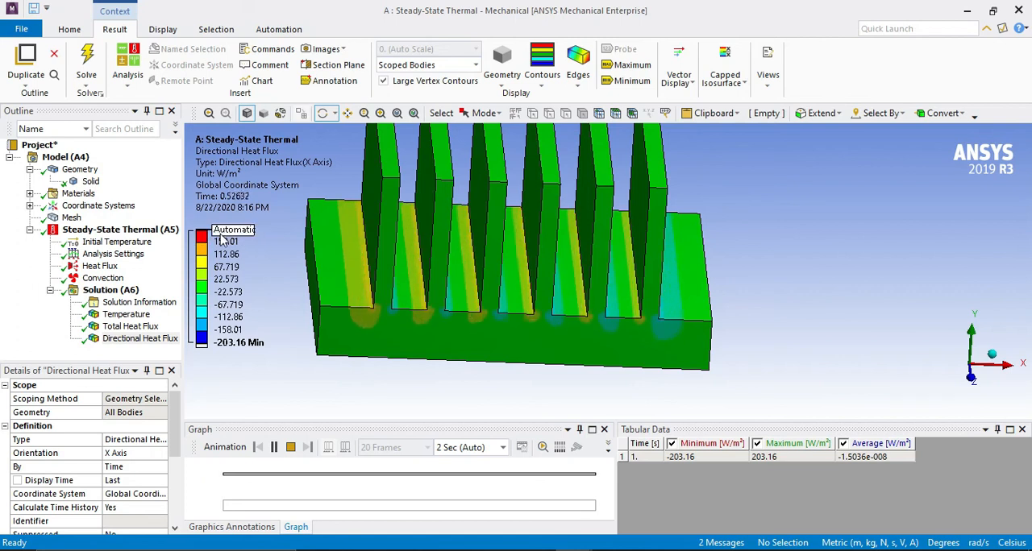
pyautogui.moveTo(490, 261); pyautogui.dragTo(447, 274)
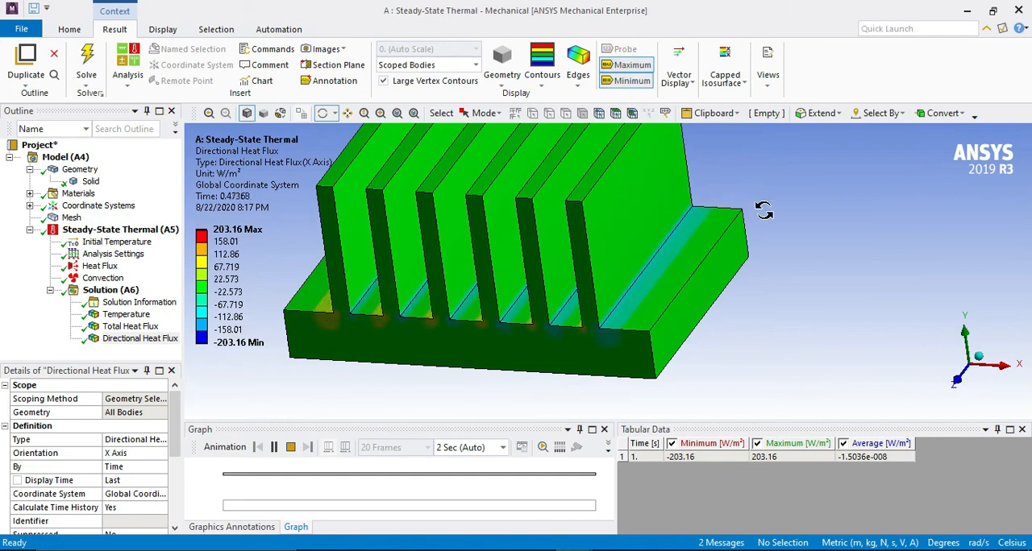
pyautogui.scroll(2, 663, 284)
pyautogui.scroll(-5, 663, 284)
pyautogui.moveTo(664, 284); pyautogui.dragTo(723, 285)
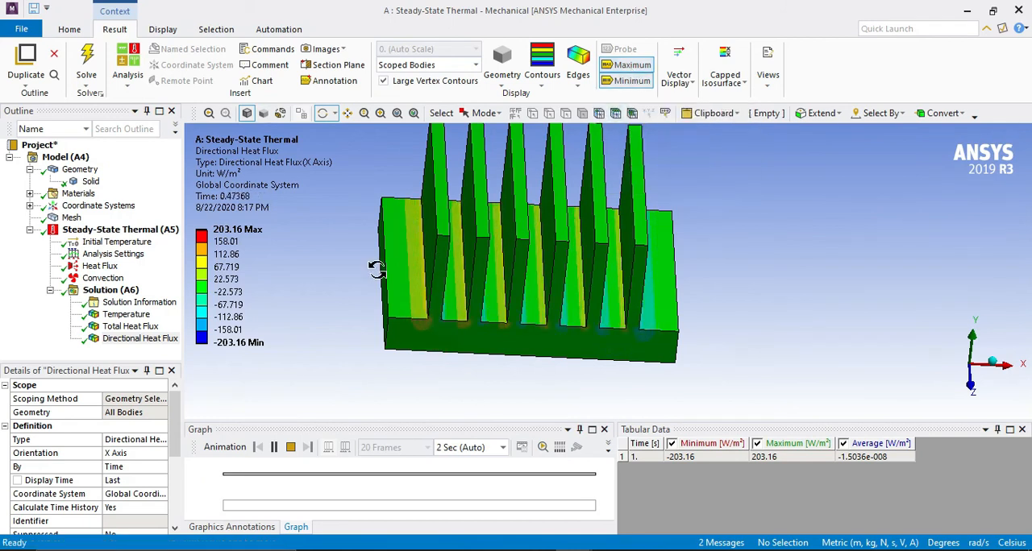
pyautogui.click(291, 448)
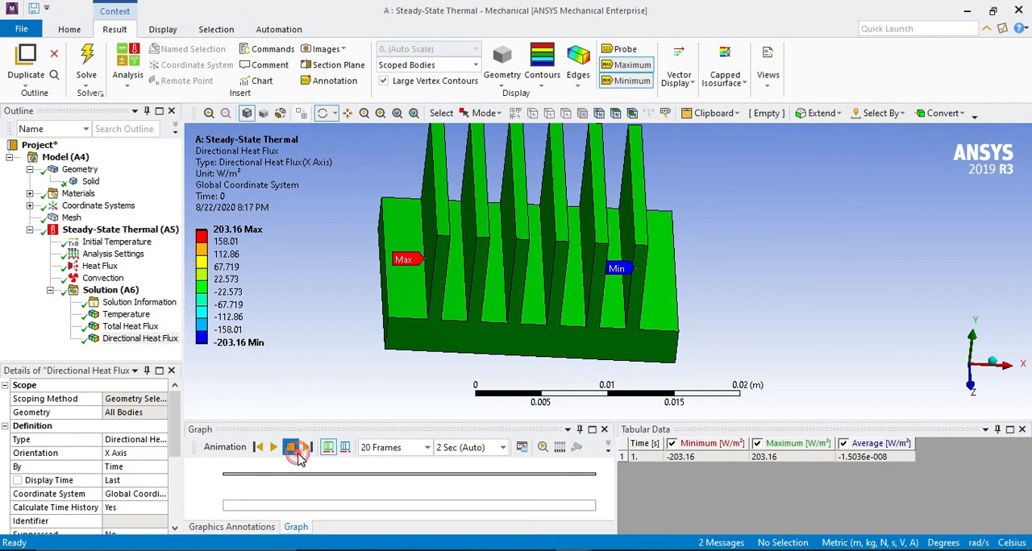
# Inspect where the maximum and minimum labels sit on the Total Heat Flux and Temperature results.
pyautogui.click(143, 328)
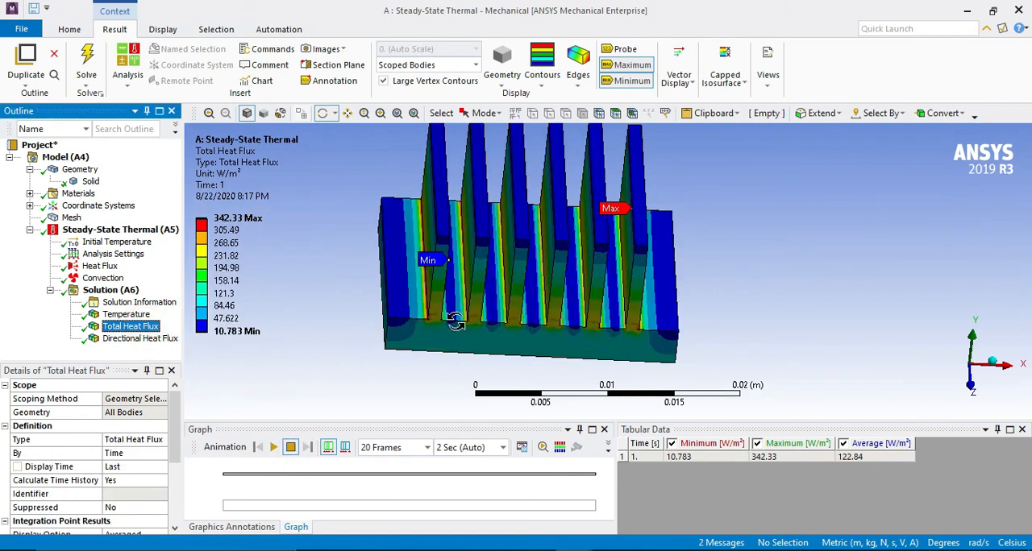
pyautogui.moveTo(379, 292)
pyautogui.mouseDown()
pyautogui.moveTo(395, 286)
pyautogui.moveTo(358, 287)
pyautogui.moveTo(394, 292)
pyautogui.mouseUp()
pyautogui.scroll(5, 436, 284)
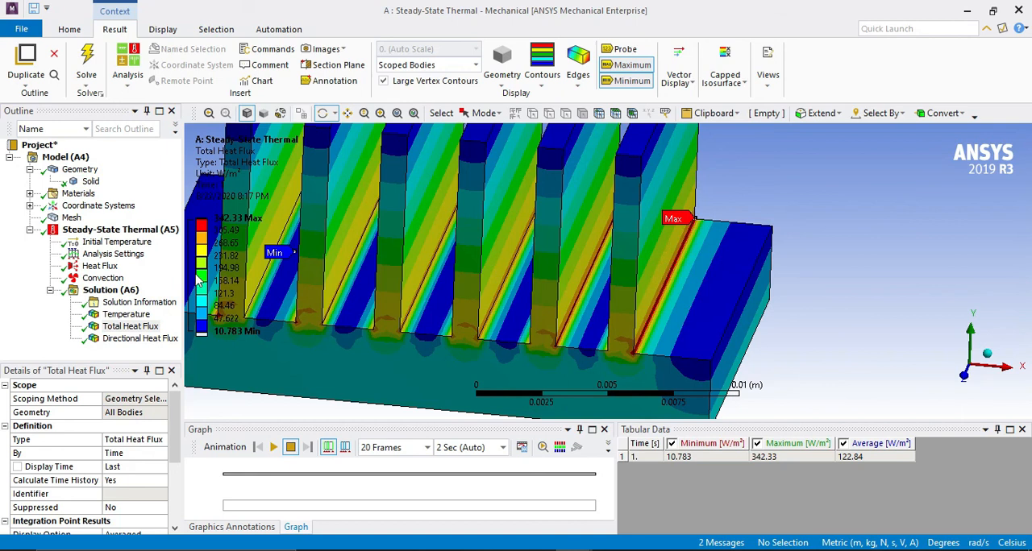
pyautogui.click(126, 314)
pyautogui.moveTo(411, 310); pyautogui.dragTo(641, 342)
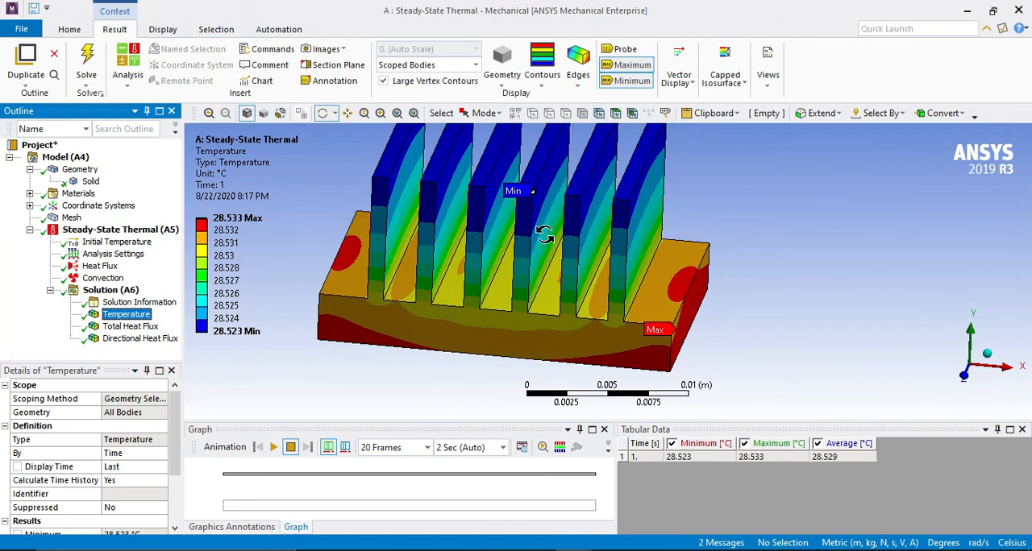
# Activate the Probe tool on the Temperature result.
pyautogui.click(612, 50)
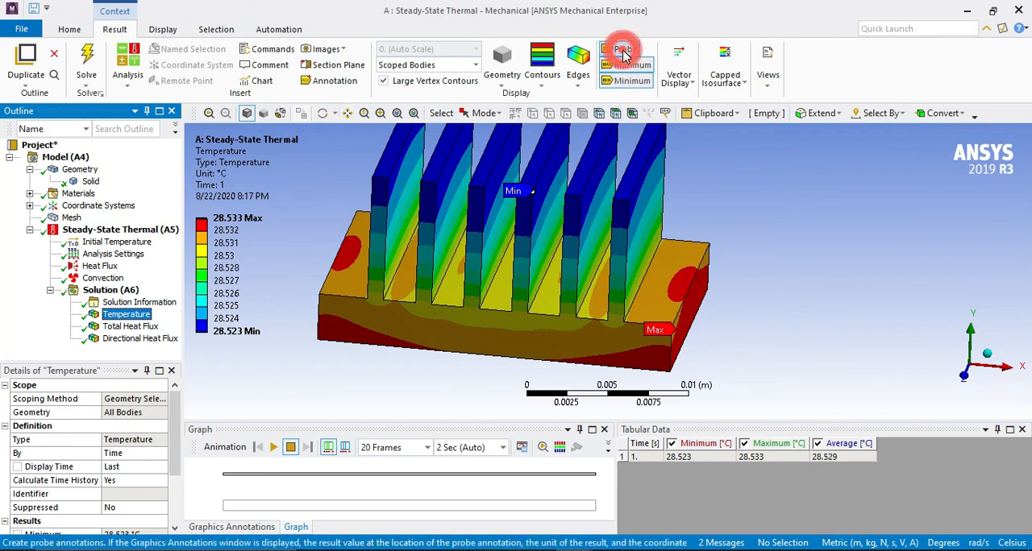